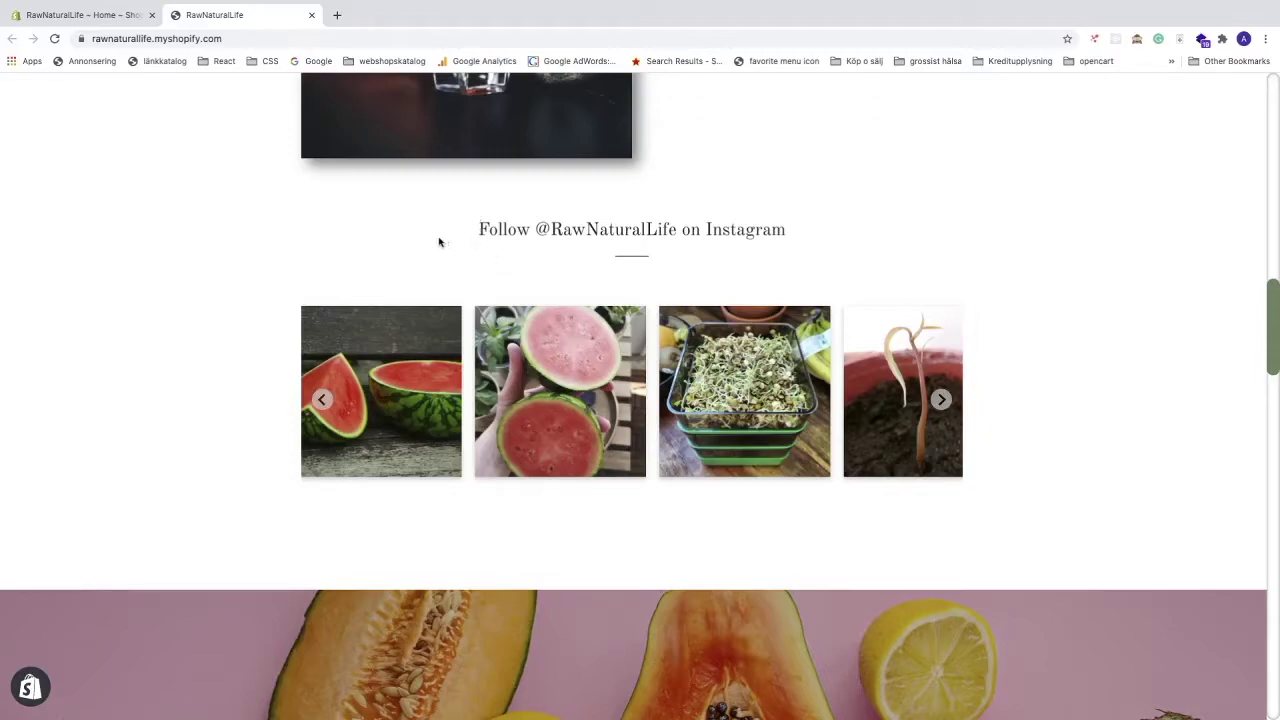
# Step: Advance the Instagram feed carousel four posts forward
pyautogui.click(941, 400)
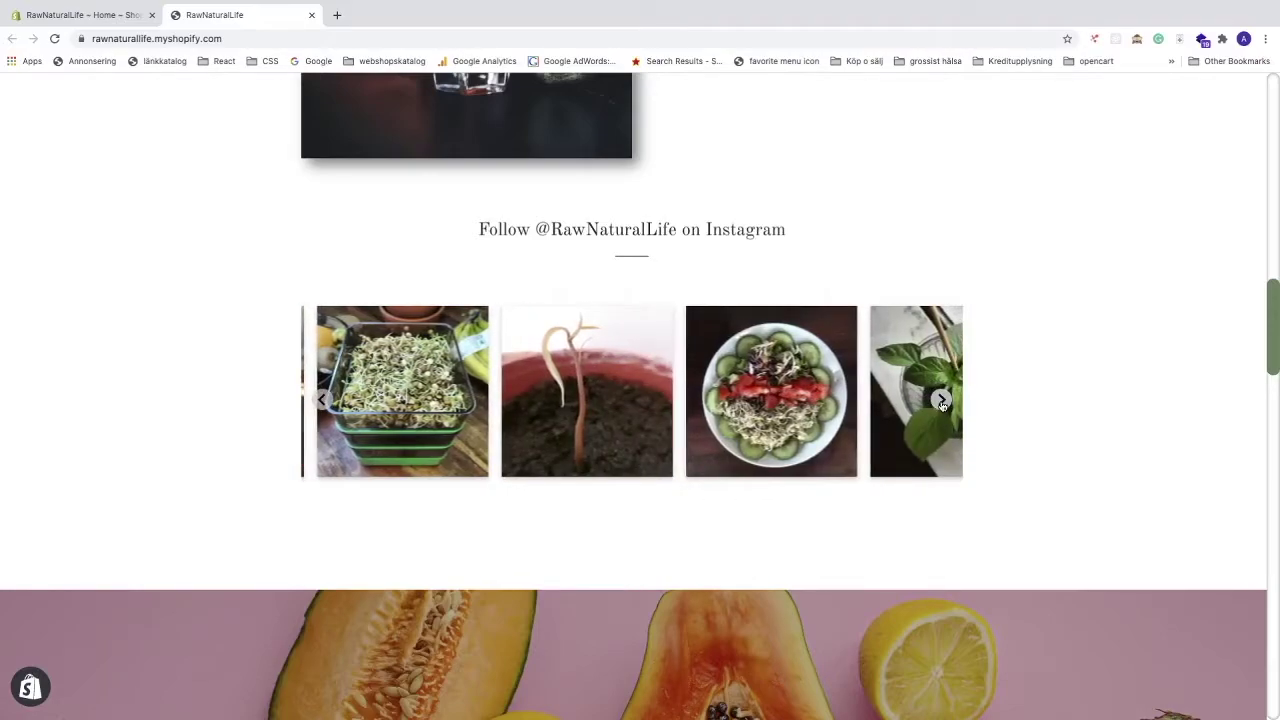
pyautogui.click(941, 400)
pyautogui.click(941, 400)
pyautogui.click(941, 401)
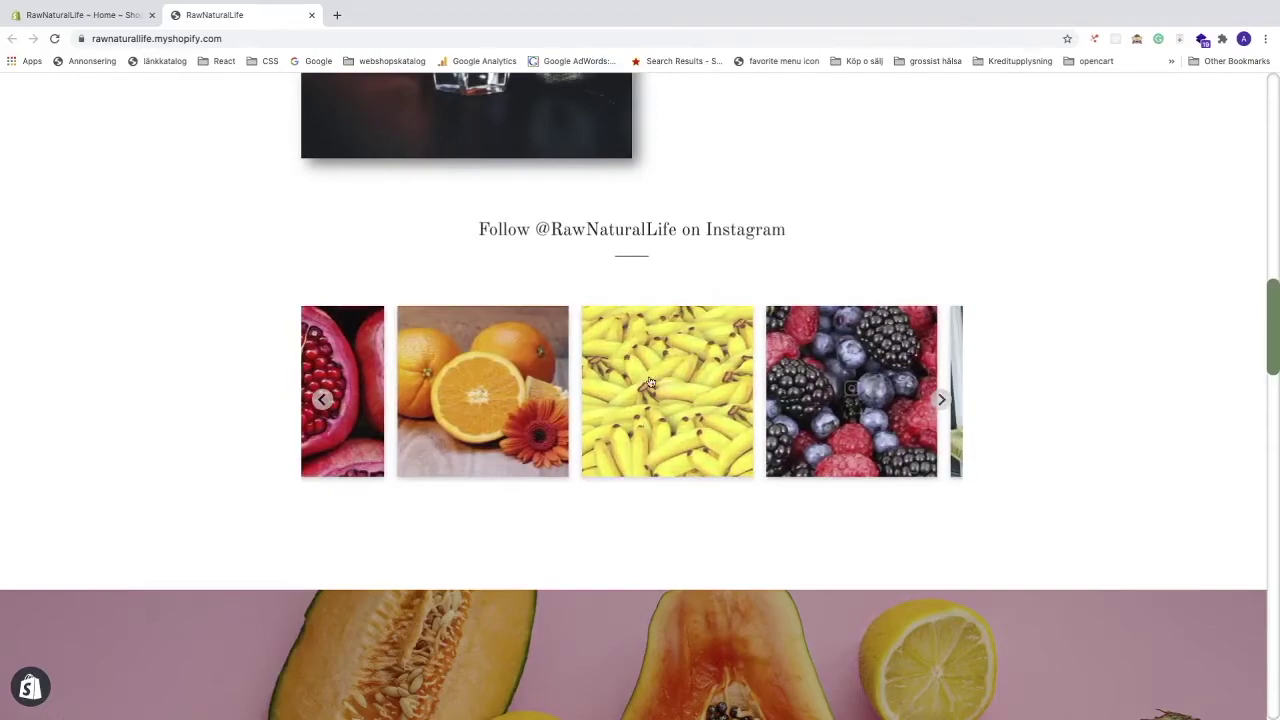
# Step: Open the bananas post on Instagram, then return to the storefront tab
pyautogui.click(675, 435)
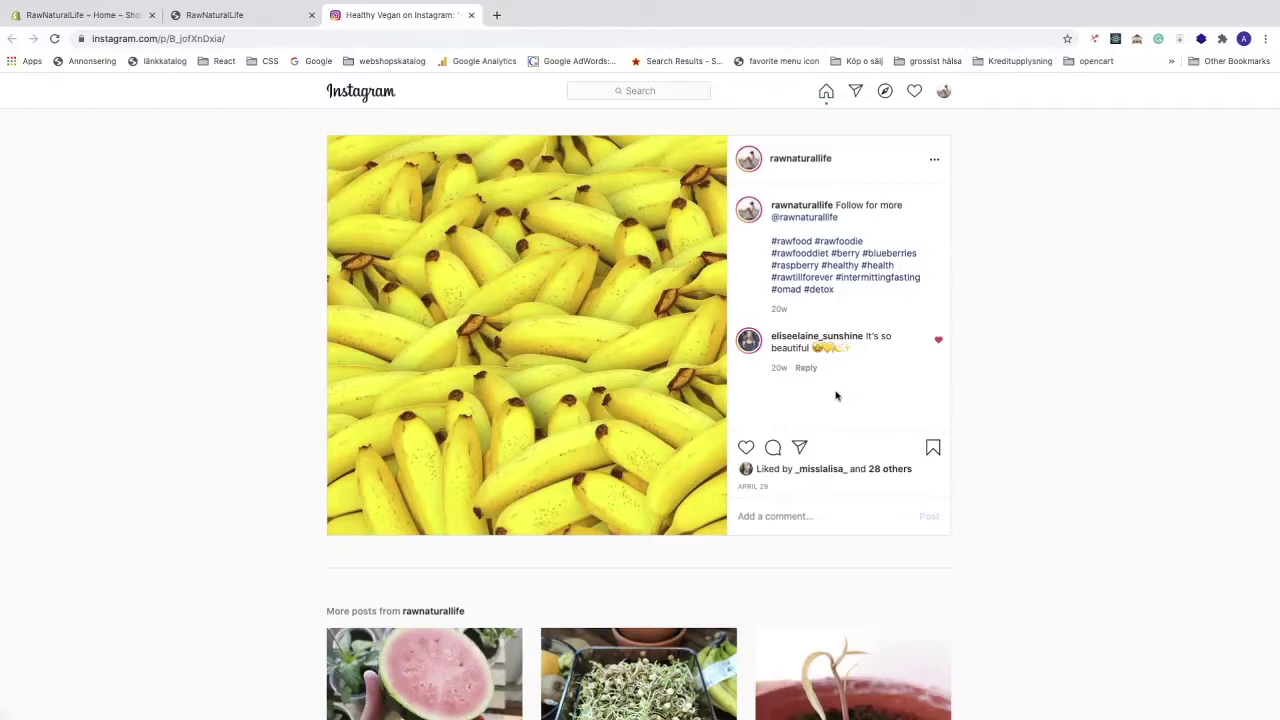
pyautogui.click(251, 20)
pyautogui.scroll(1, 400, 275)
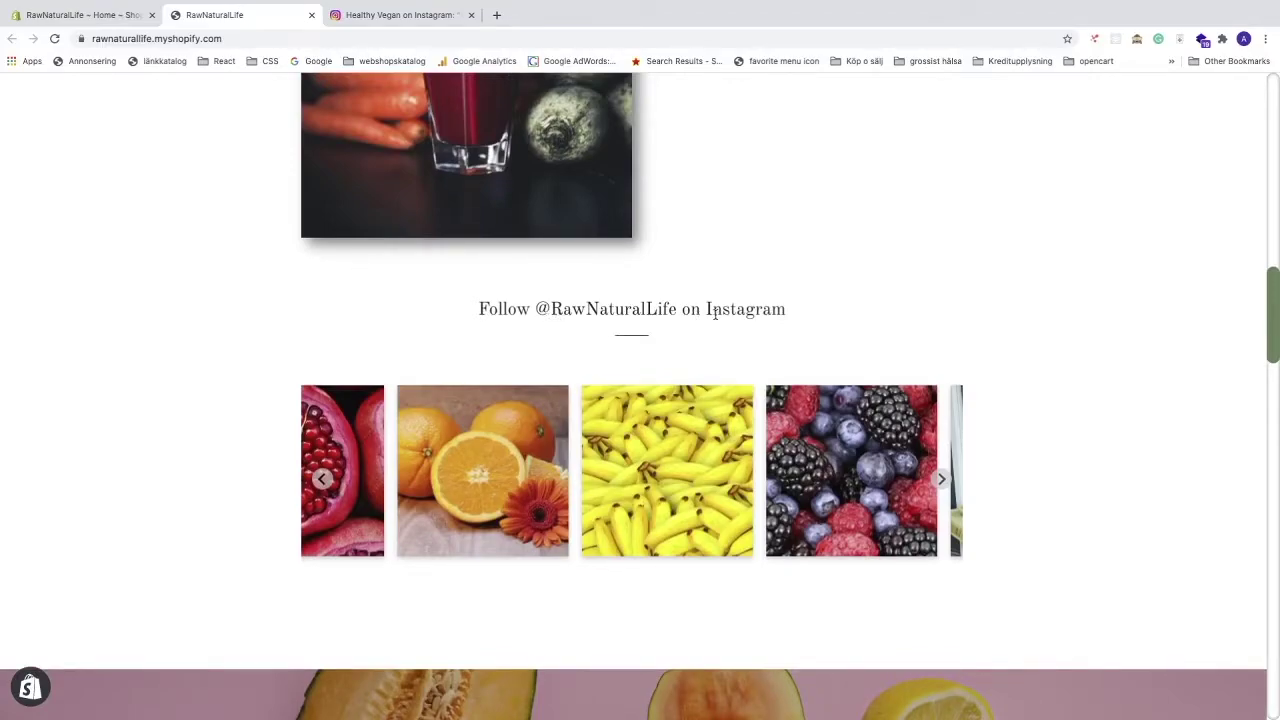
# Step: Open the Get 10% Off promotion story bubble, then close it
pyautogui.scroll(15, 716, 315)
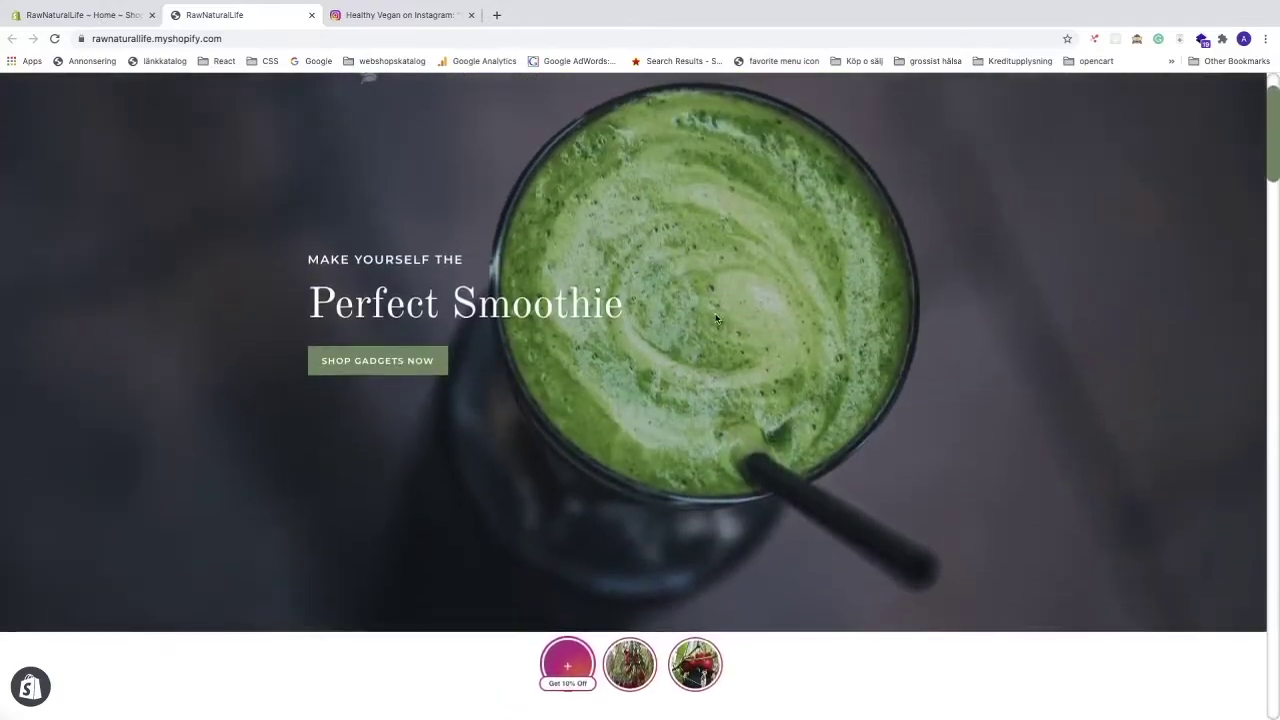
pyautogui.scroll(-4, 716, 318)
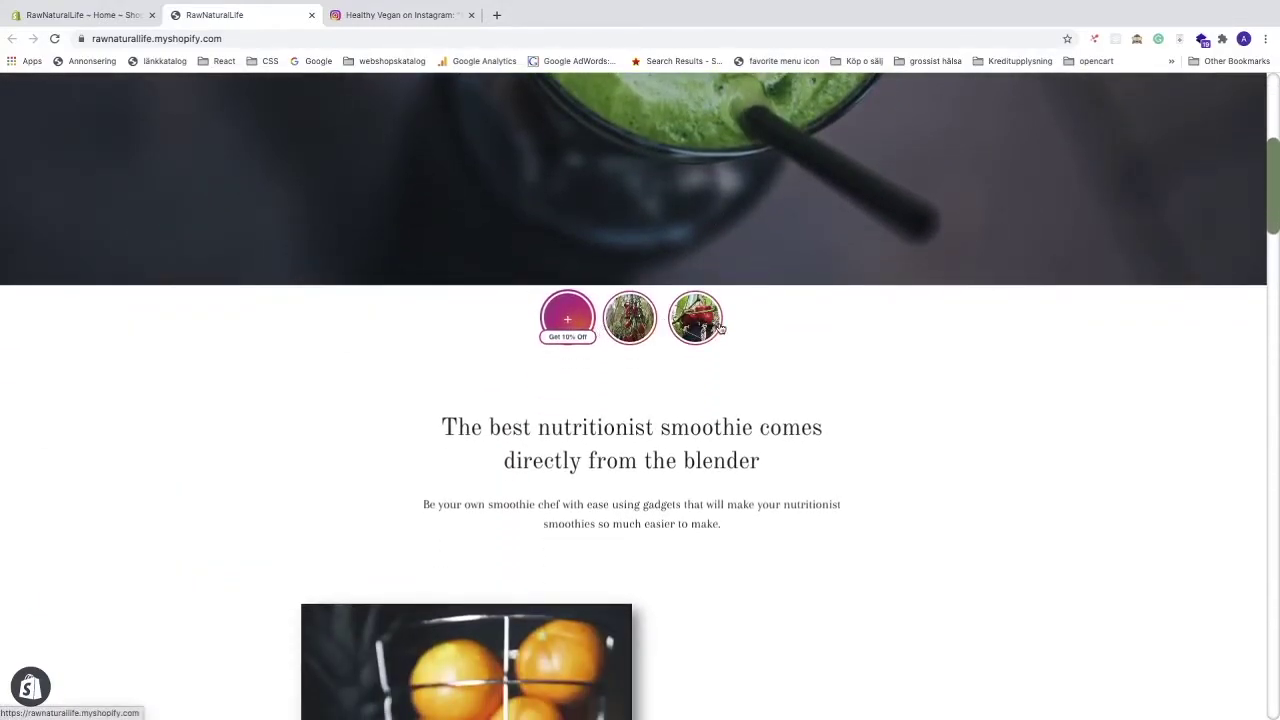
pyautogui.click(567, 322)
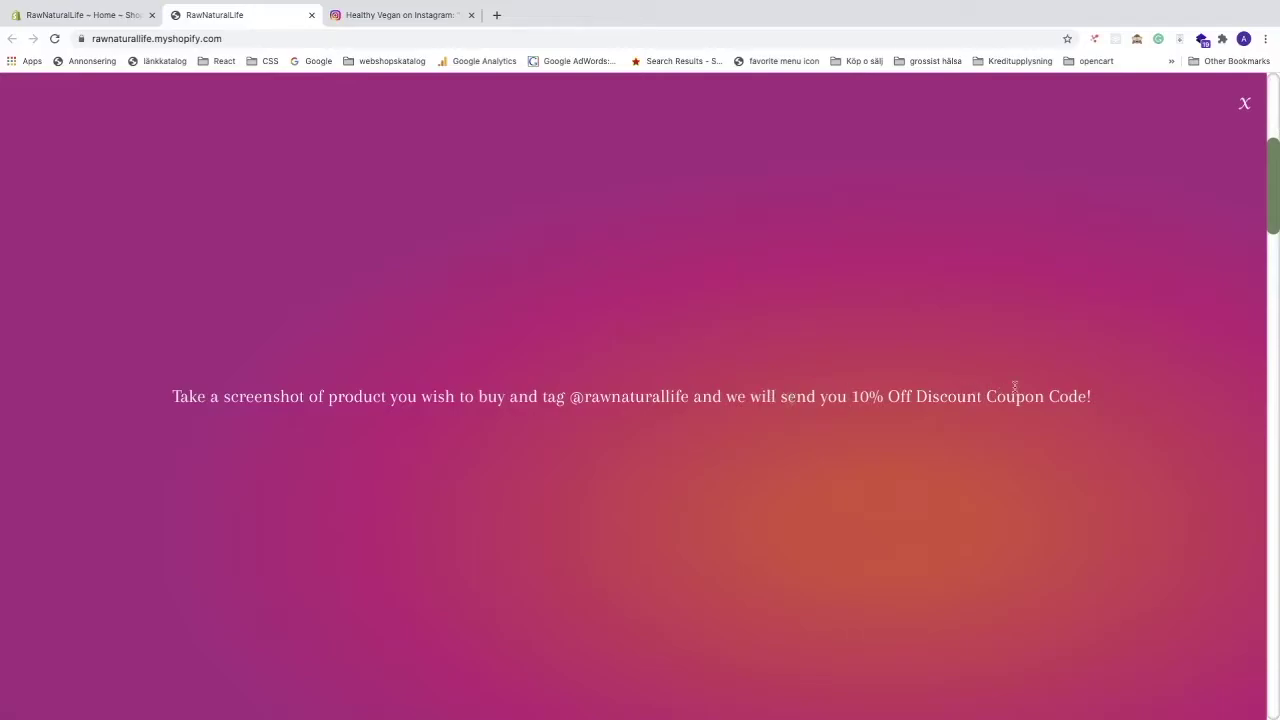
pyautogui.click(1245, 103)
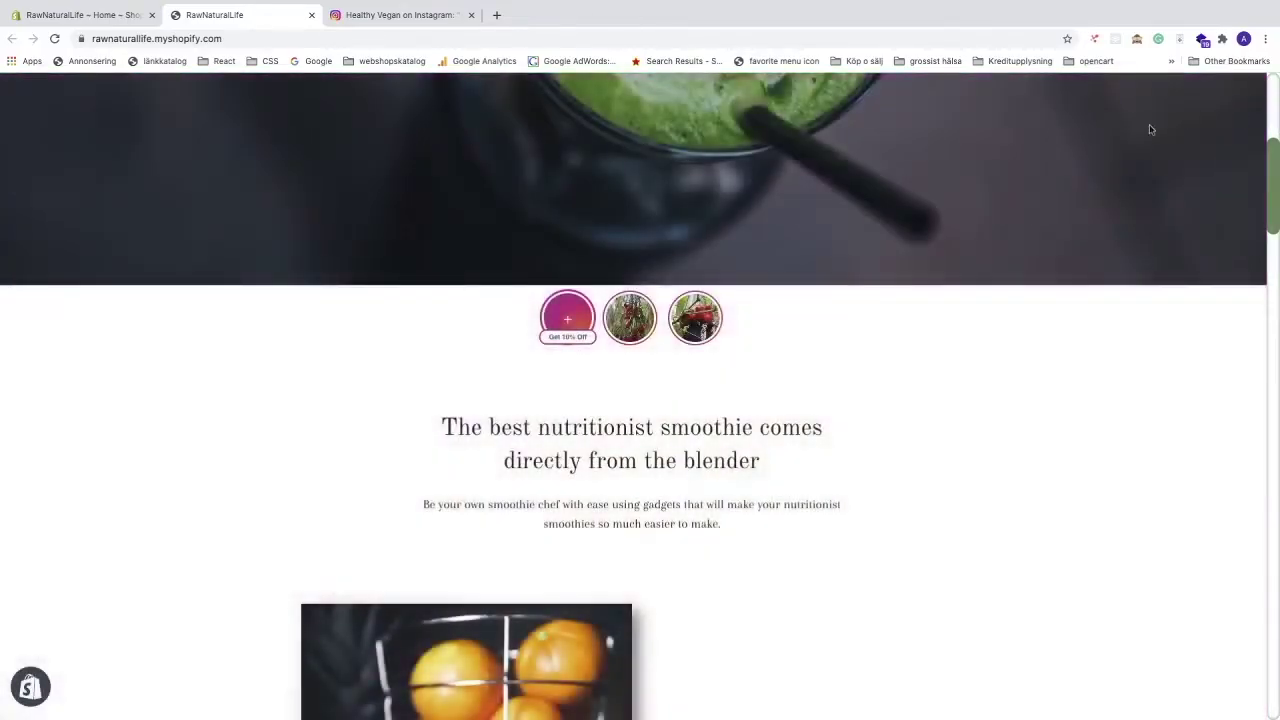
# Step: Play the second story, visit the Example T-Shirt page, close stories and return to admin
pyautogui.click(631, 324)
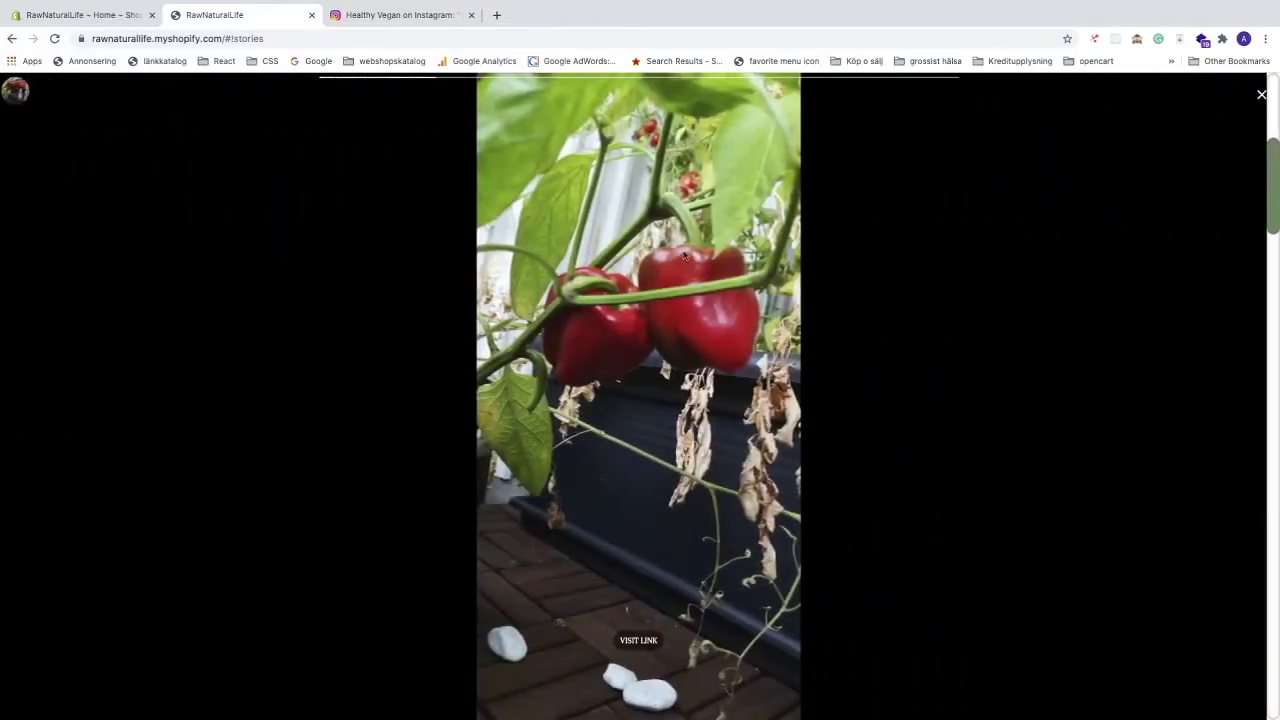
pyautogui.click(636, 640)
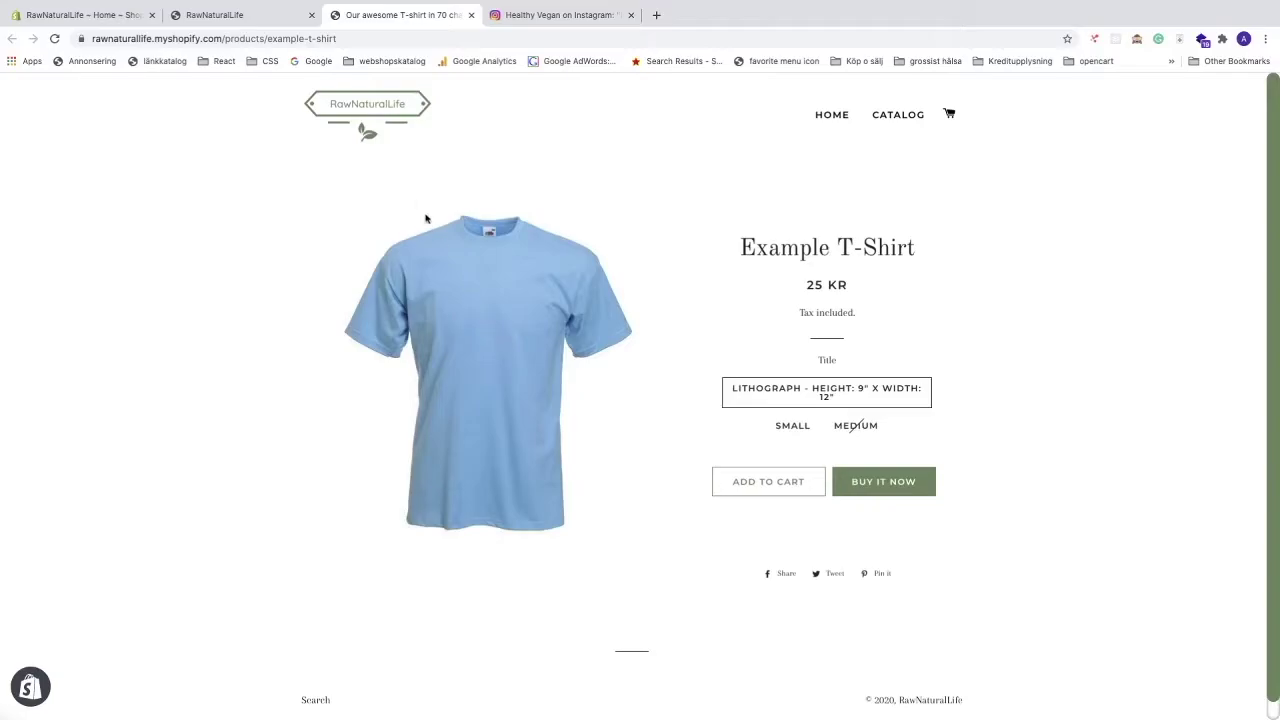
pyautogui.click(272, 22)
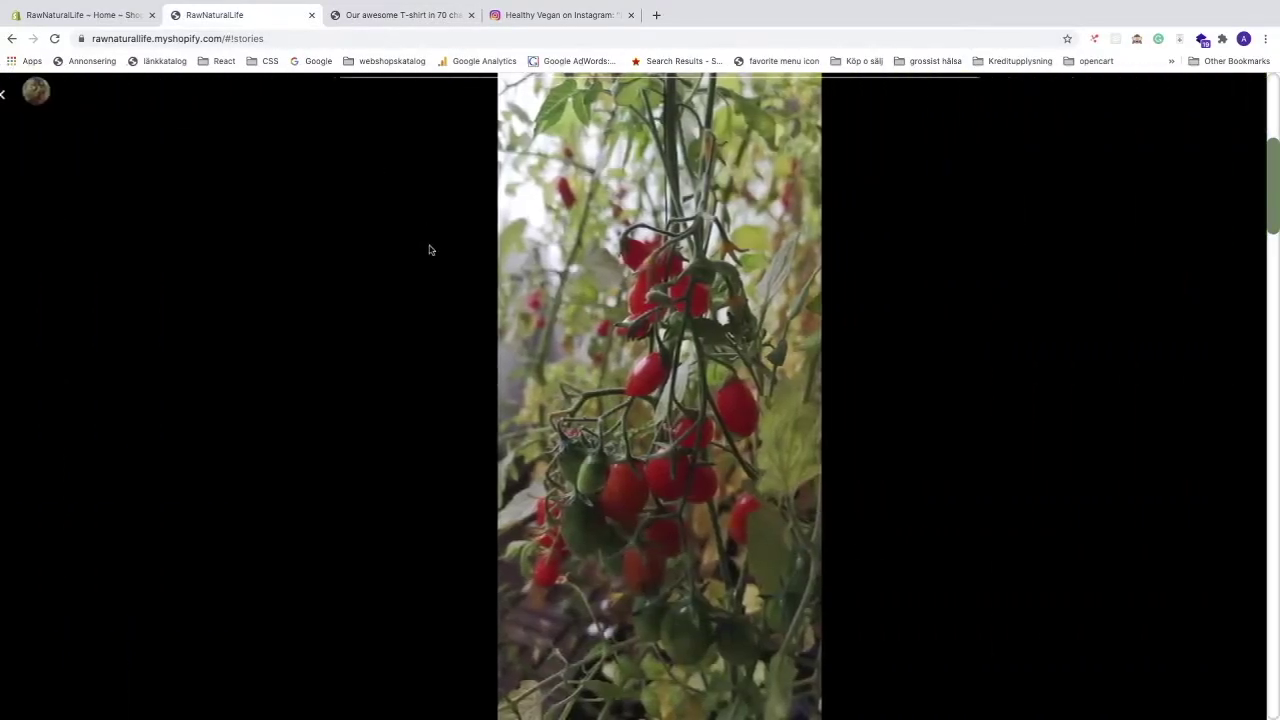
pyautogui.click(1260, 96)
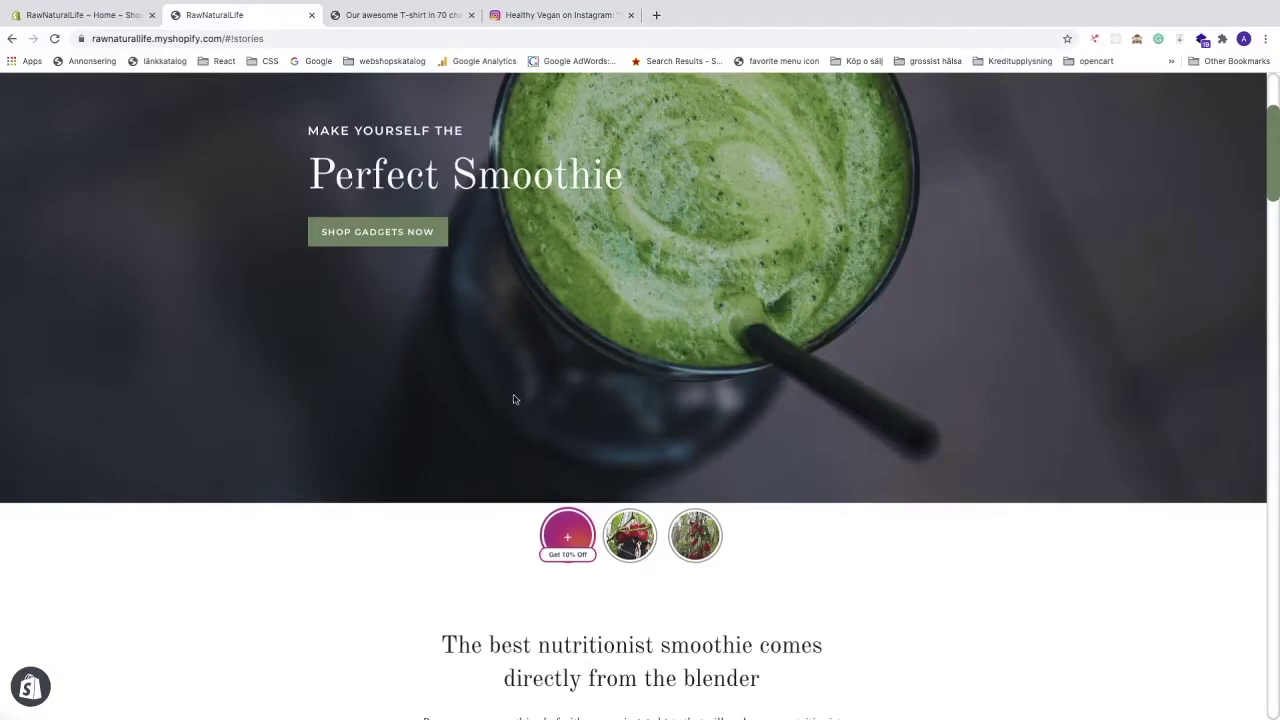
pyautogui.click(95, 17)
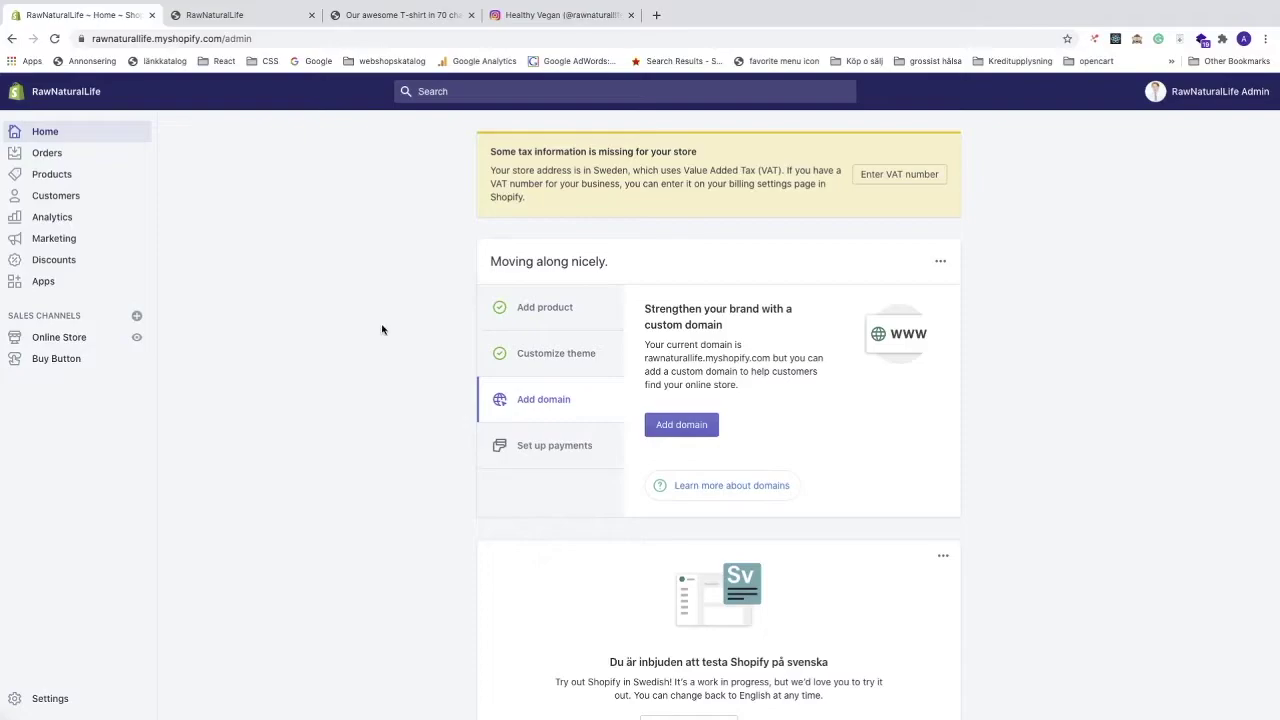
# Step: Close the T-shirt tab and reach the Shopify App Store from the admin Apps page
pyautogui.click(472, 17)
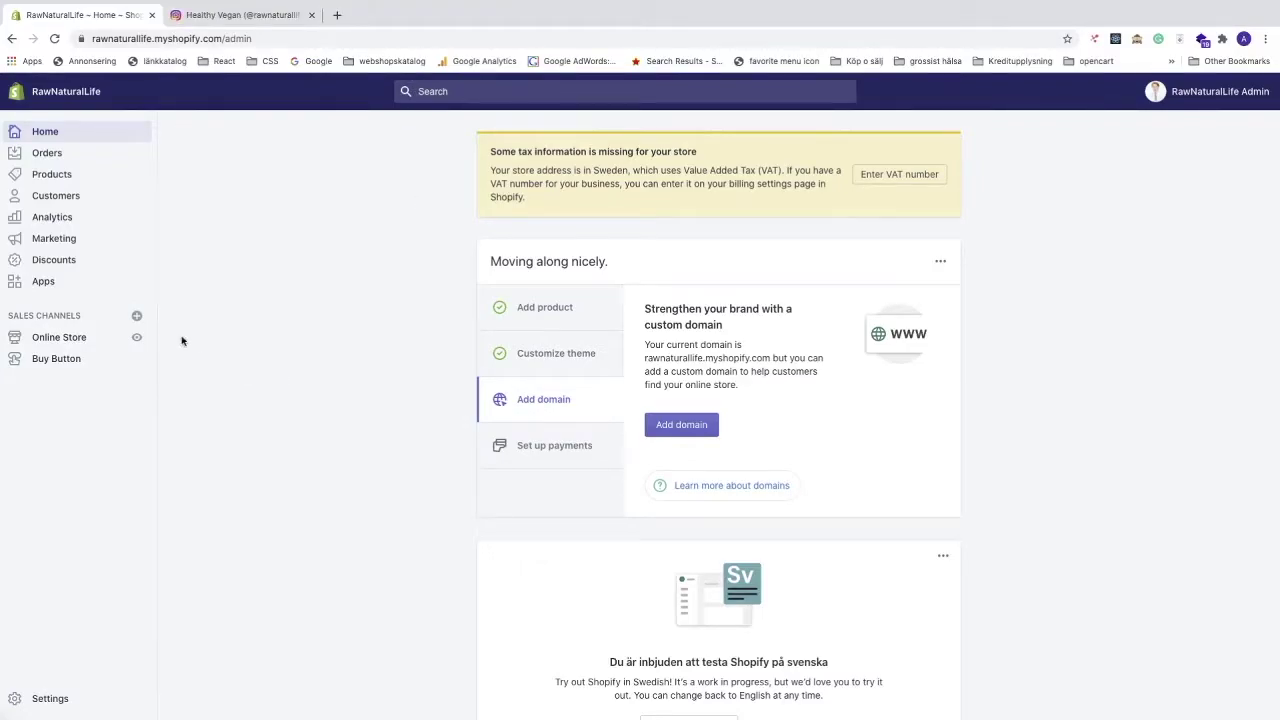
pyautogui.scroll(5, 97, 334)
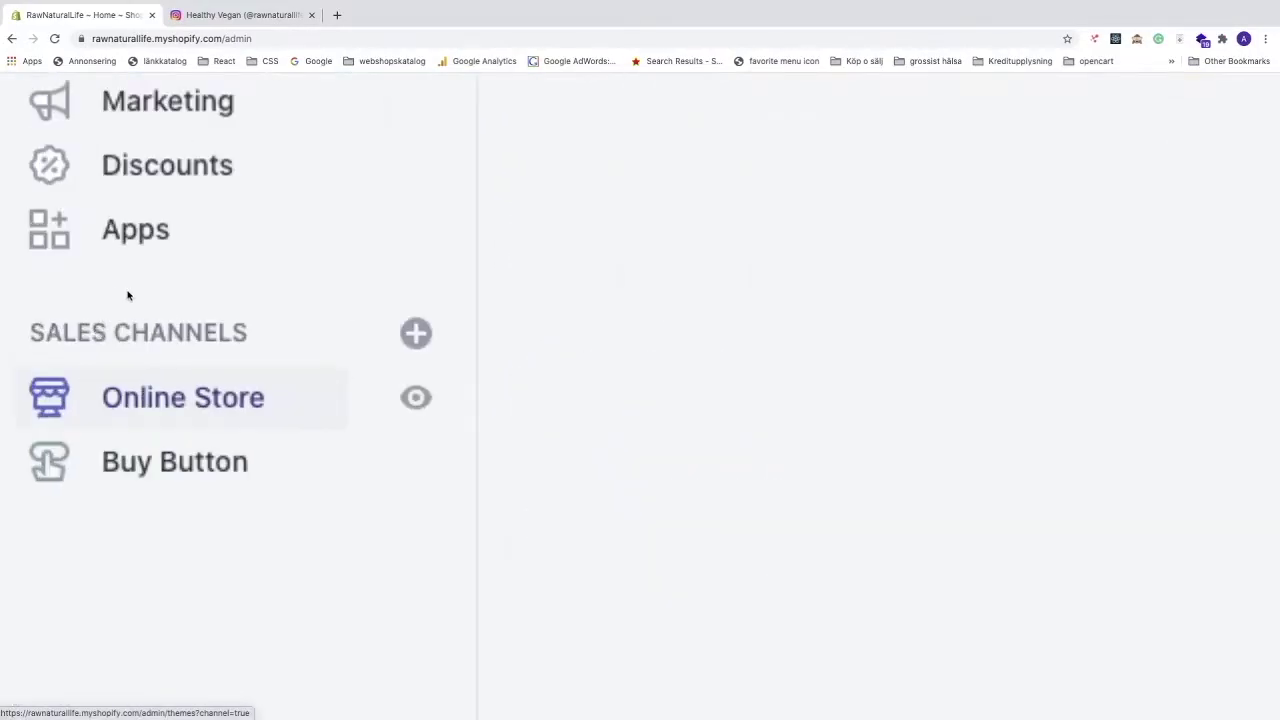
pyautogui.scroll(1, 128, 295)
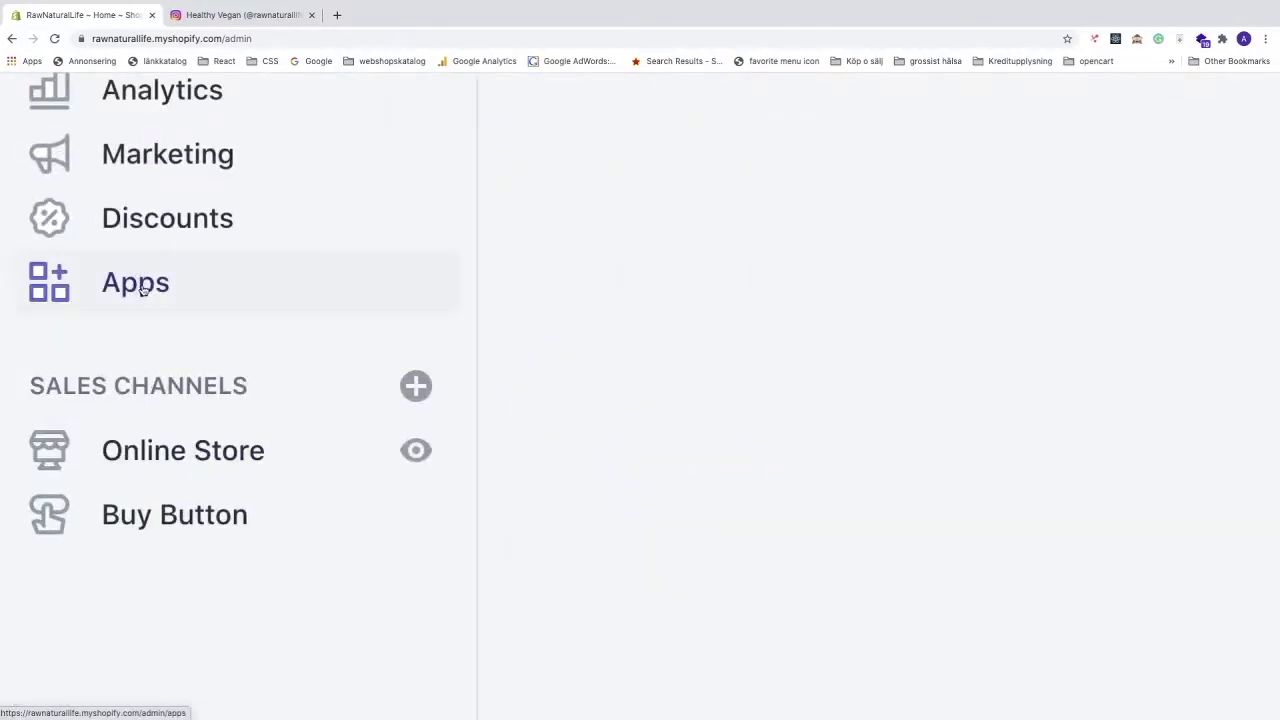
pyautogui.click(143, 285)
pyautogui.scroll(-5, 145, 287)
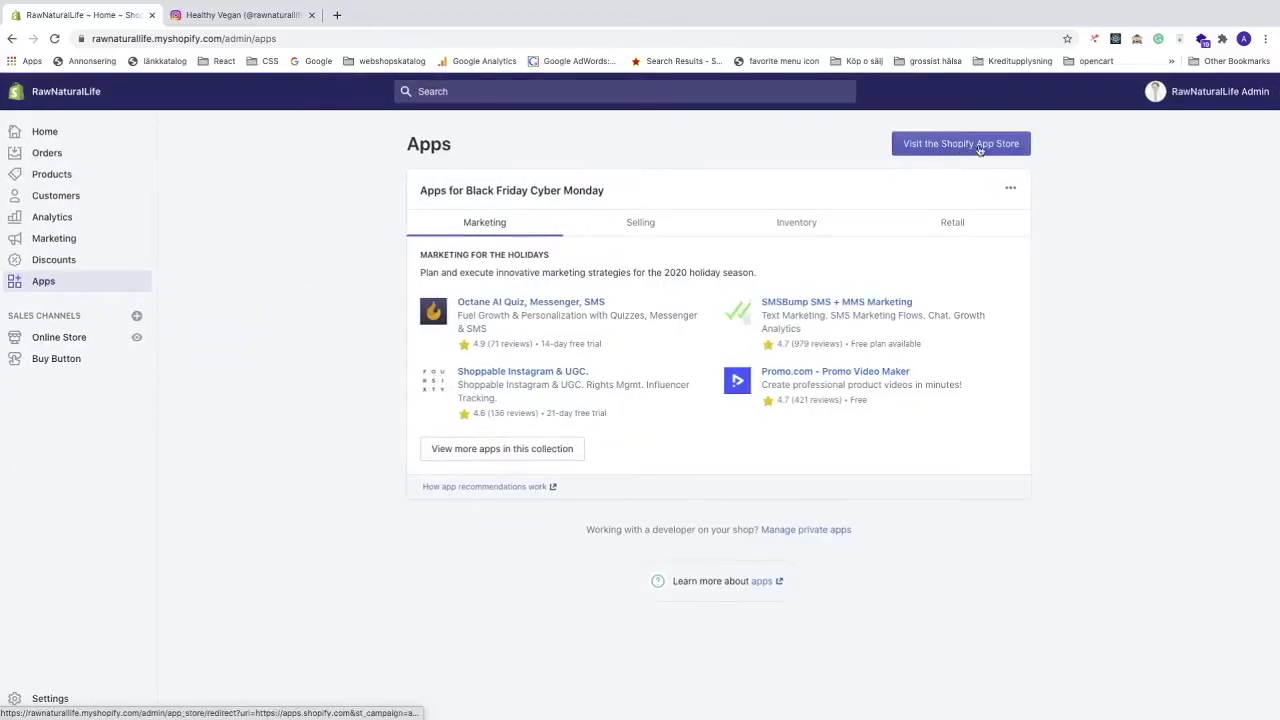
pyautogui.scroll(5, 980, 148)
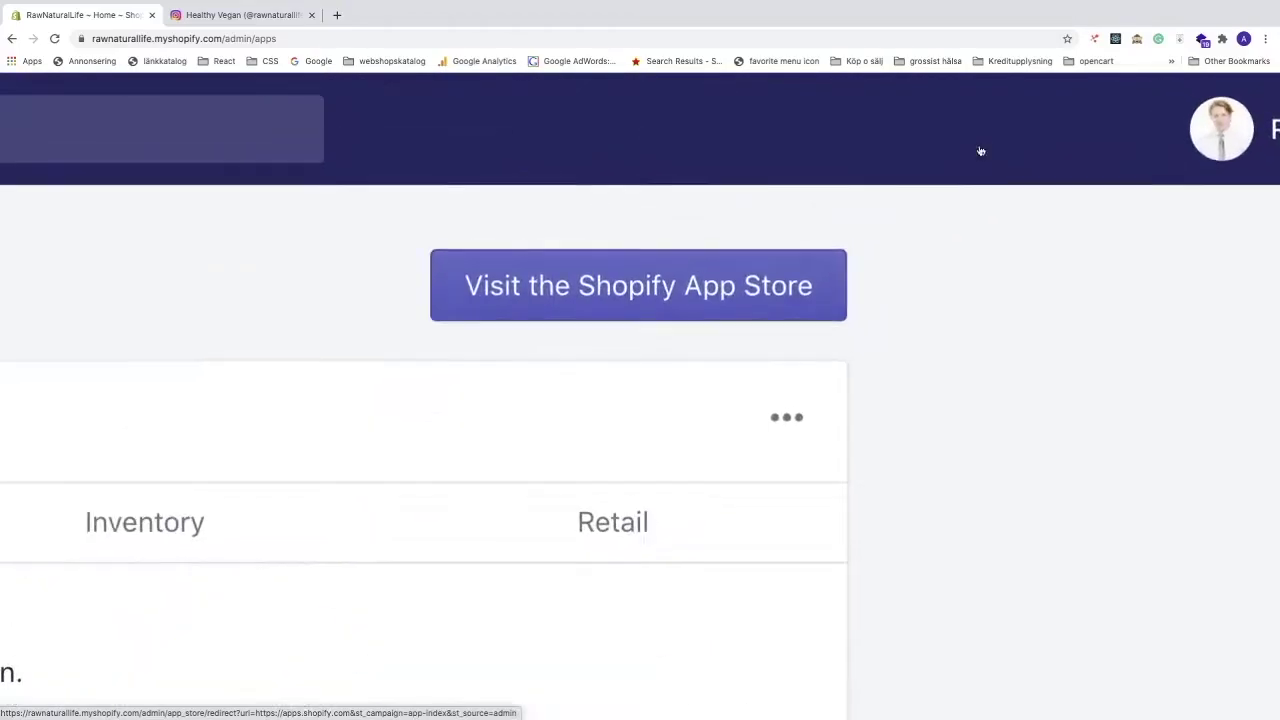
pyautogui.click(600, 296)
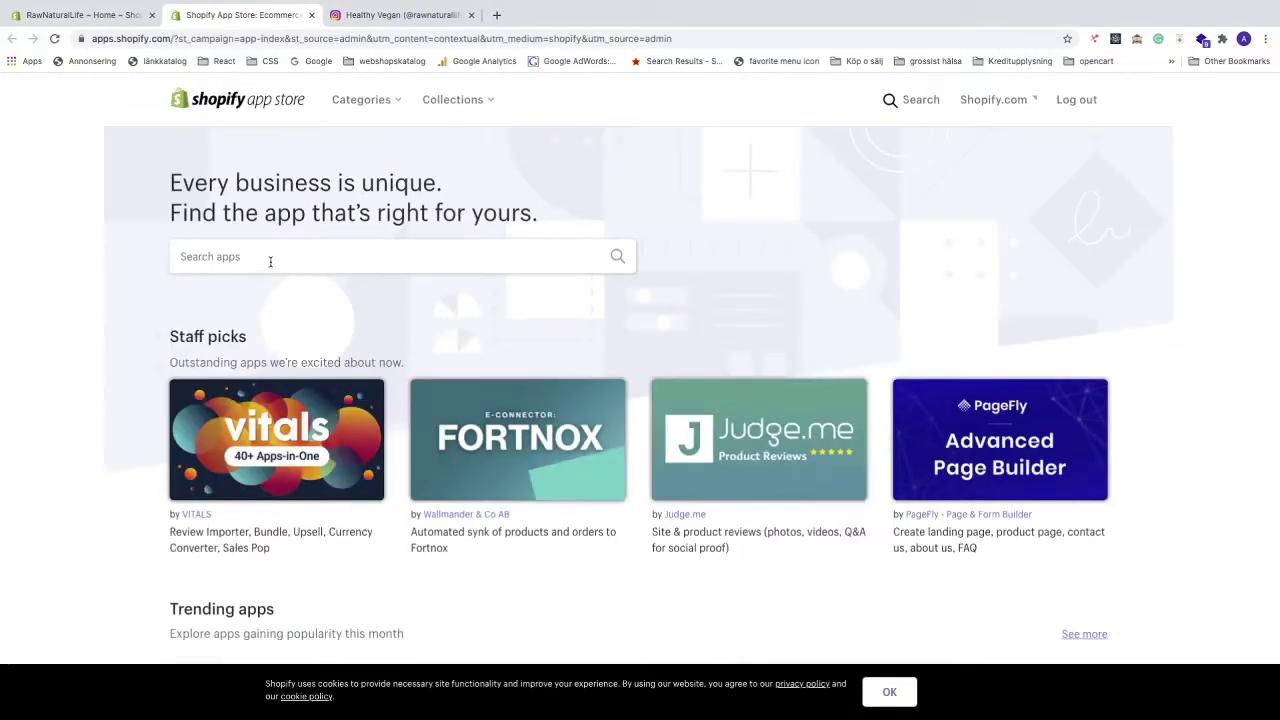
# Step: Search the App Store for 'instafeed' and scroll the results to Instagram Feed + Stories by Adevole
pyautogui.click(270, 261)
pyautogui.write('ins')
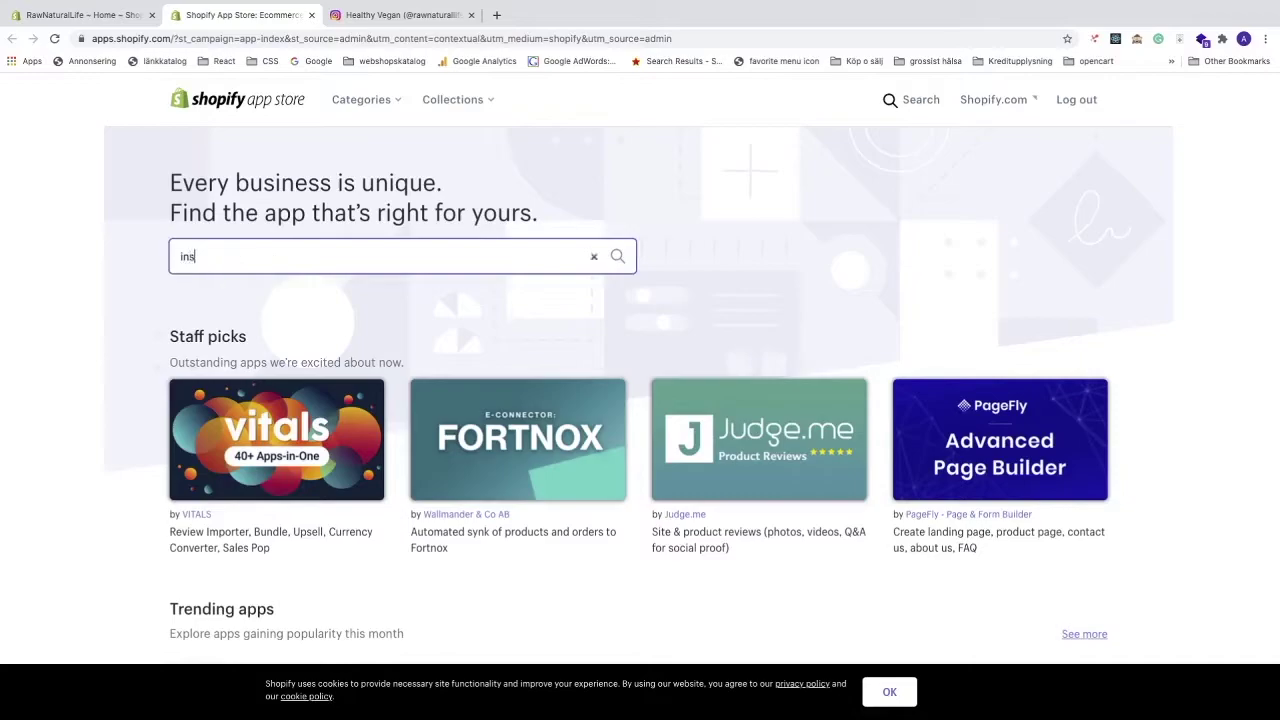
pyautogui.write('tafeed')
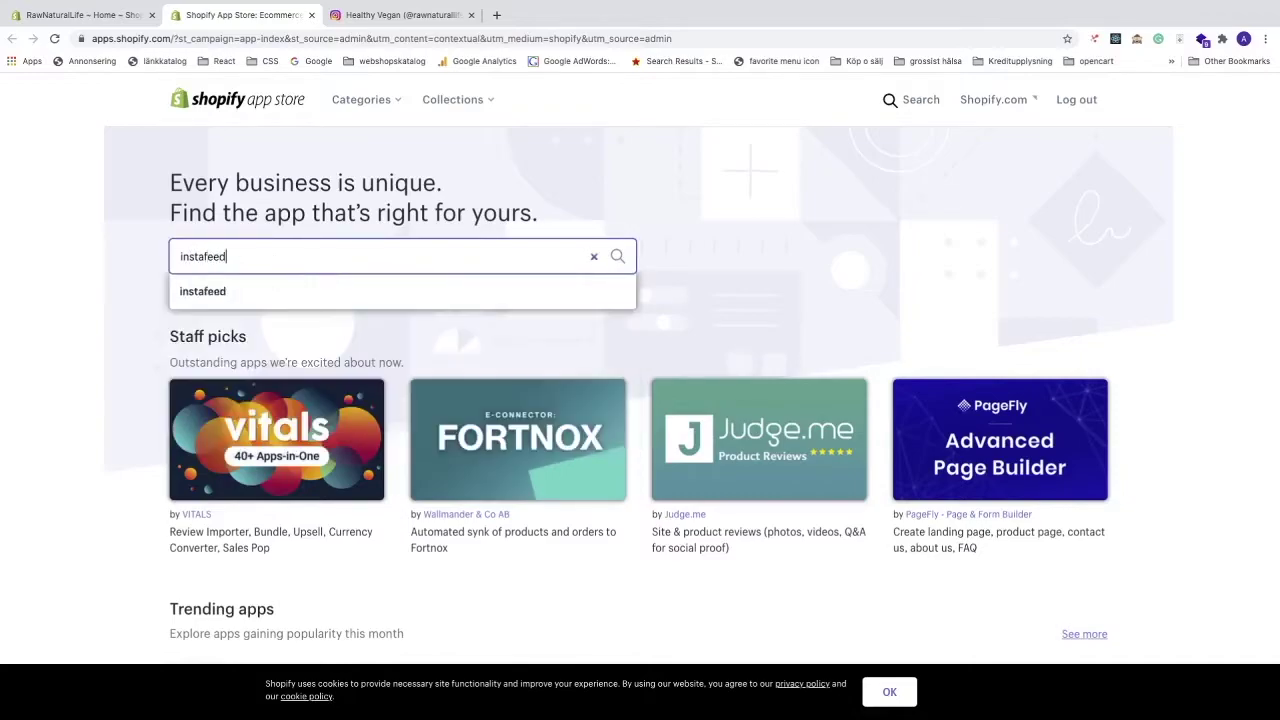
pyautogui.press('Return')
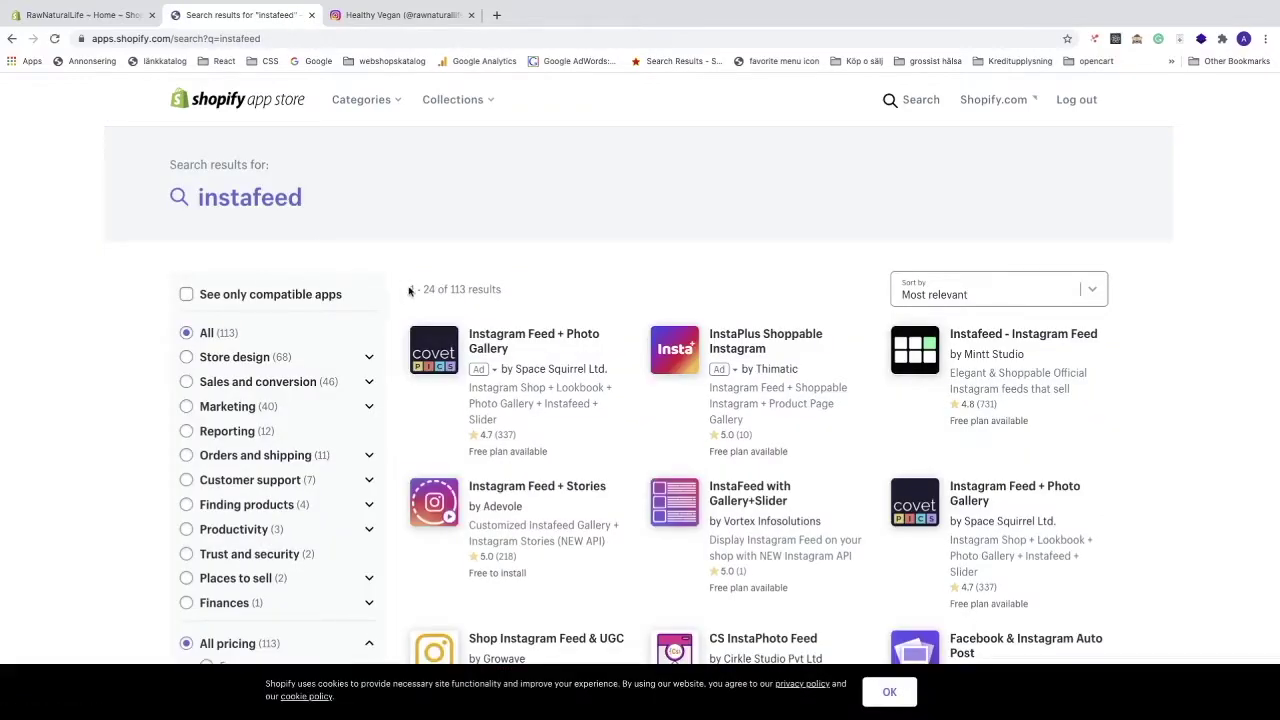
pyautogui.scroll(-1, 415, 290)
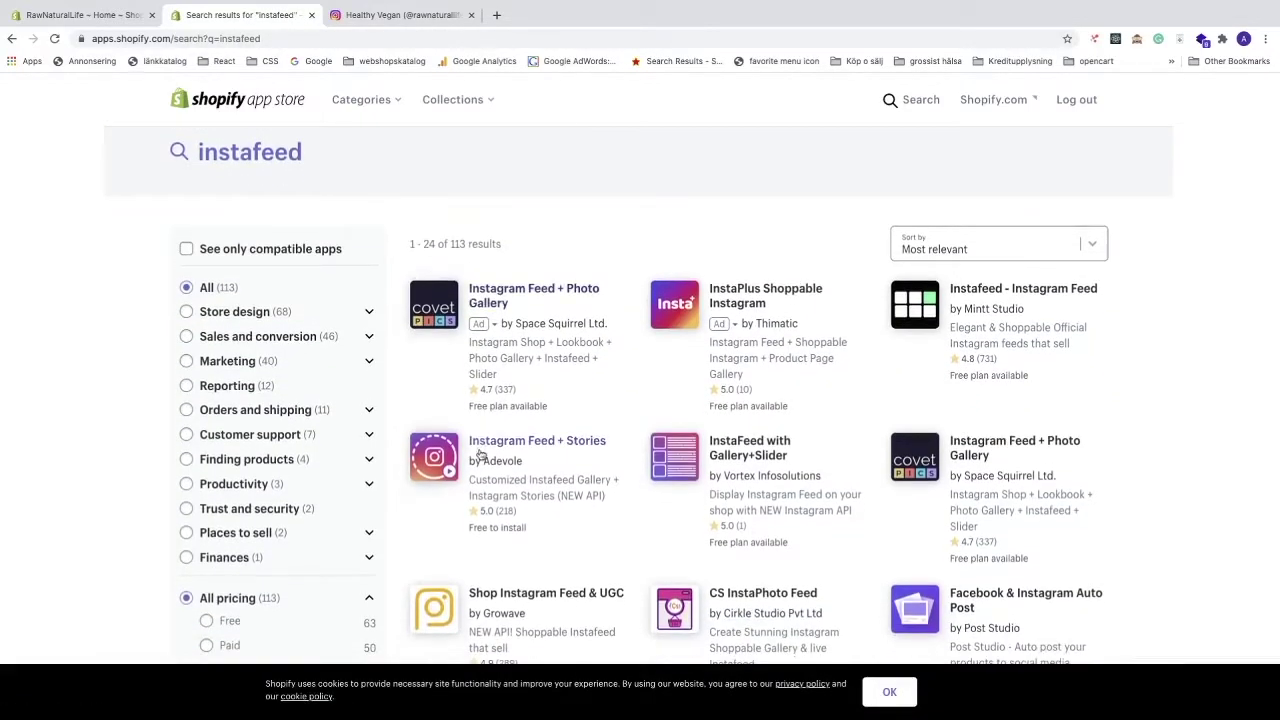
pyautogui.scroll(-3, 500, 400)
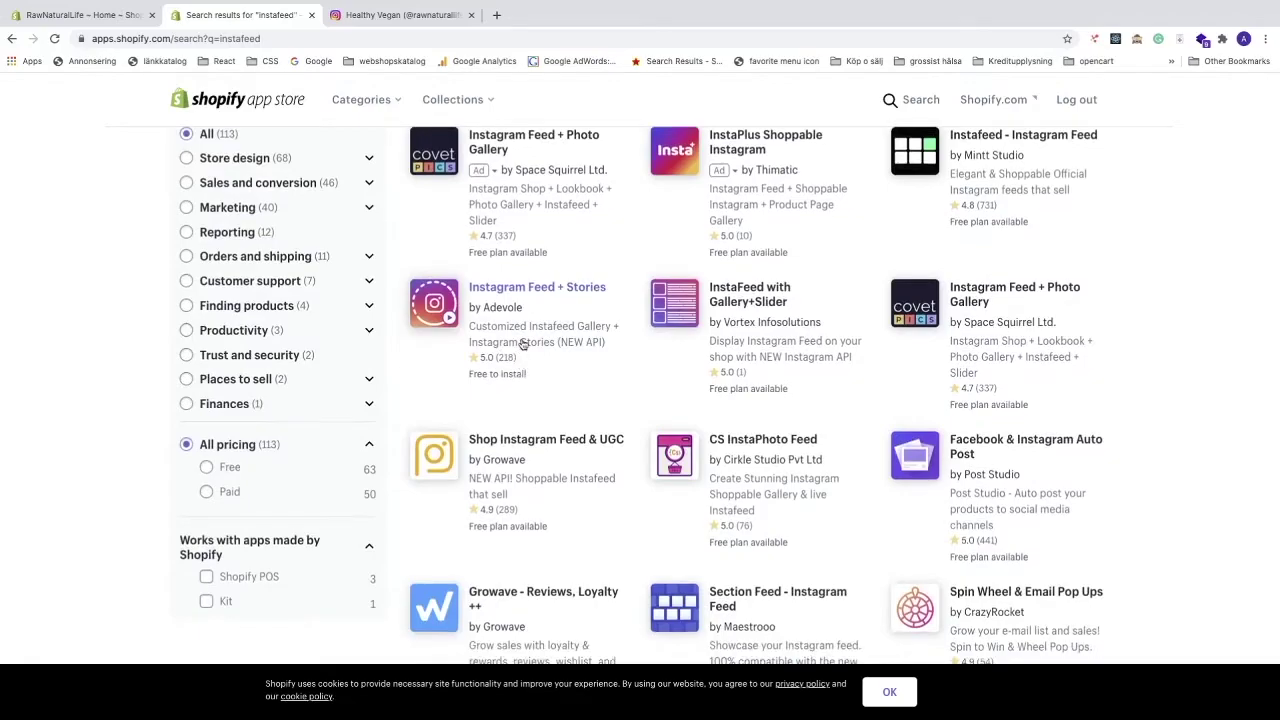
pyautogui.scroll(5, 521, 346)
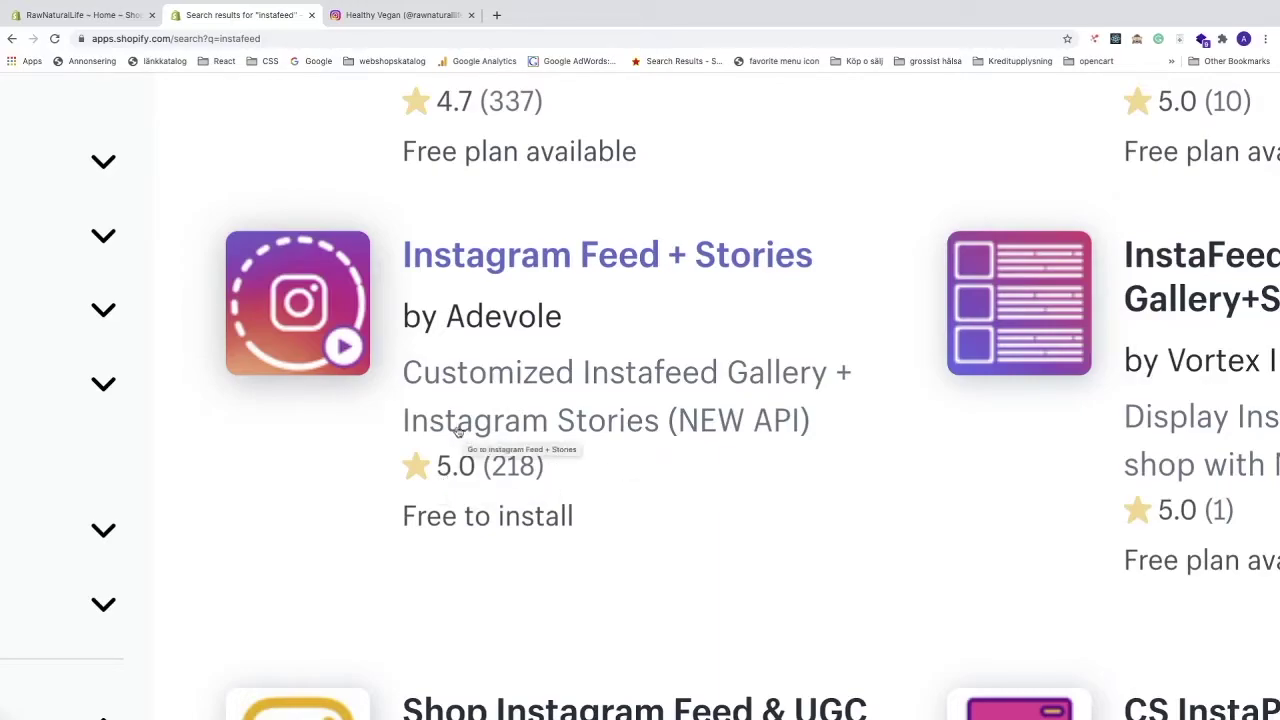
# Step: Open the Instagram Feed + Stories listing, confirm it's free to install, and return to the top
pyautogui.click(543, 260)
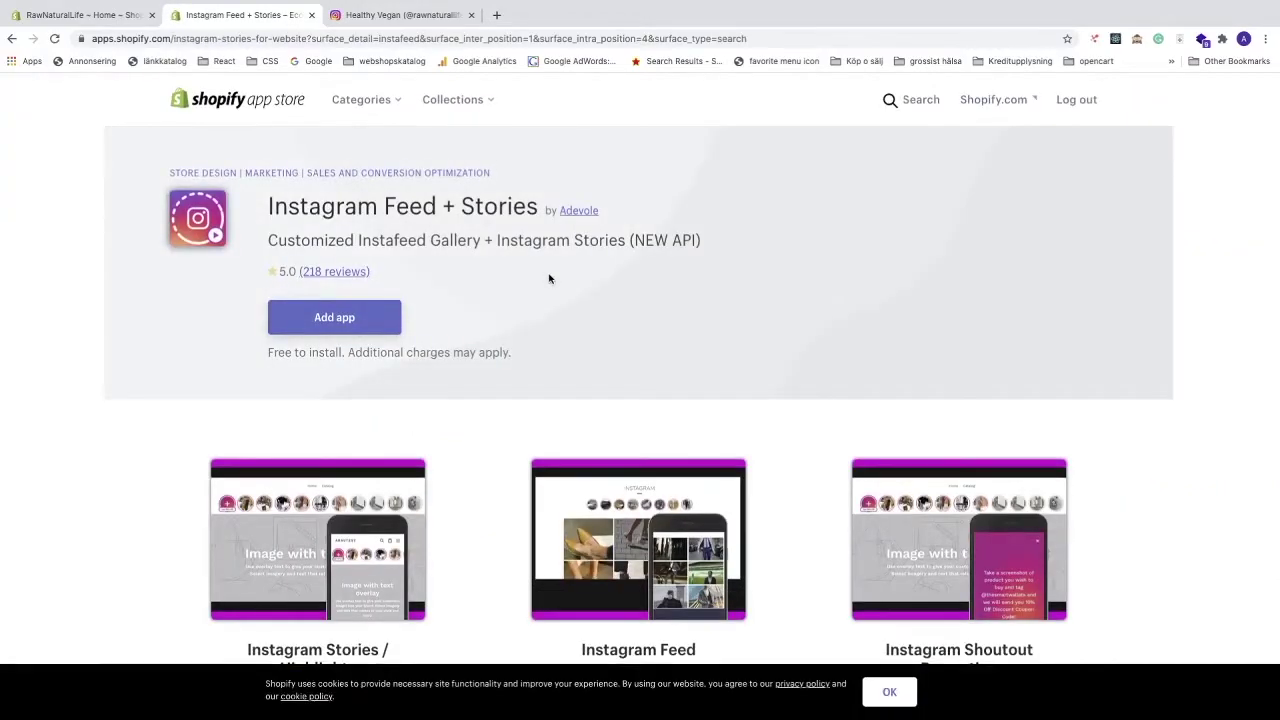
pyautogui.scroll(-3, 549, 279)
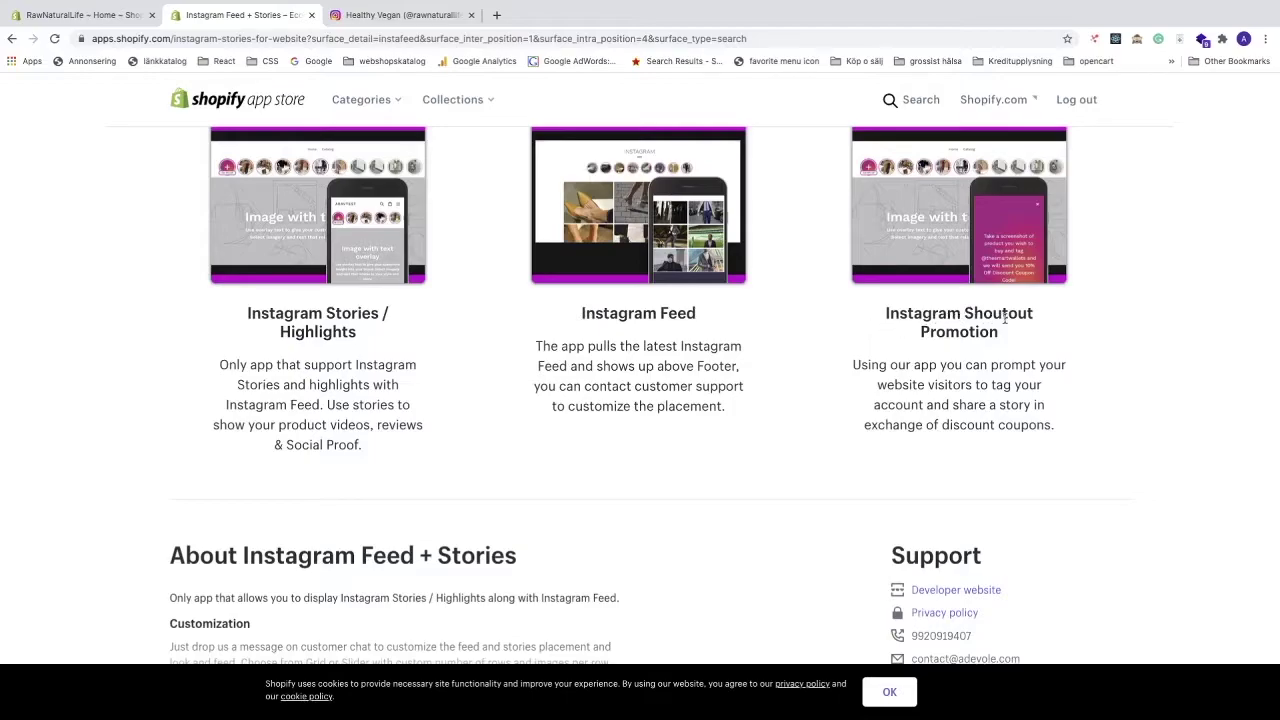
pyautogui.scroll(-5, 877, 340)
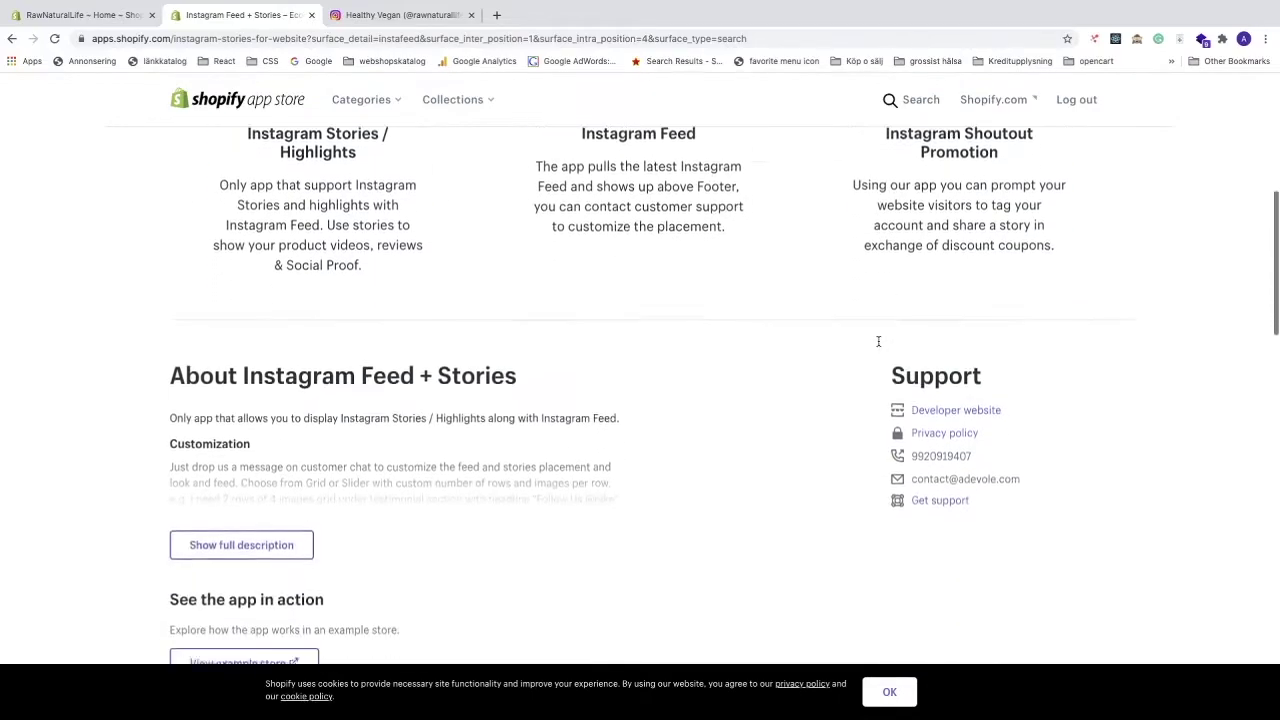
pyautogui.scroll(-8, 806, 349)
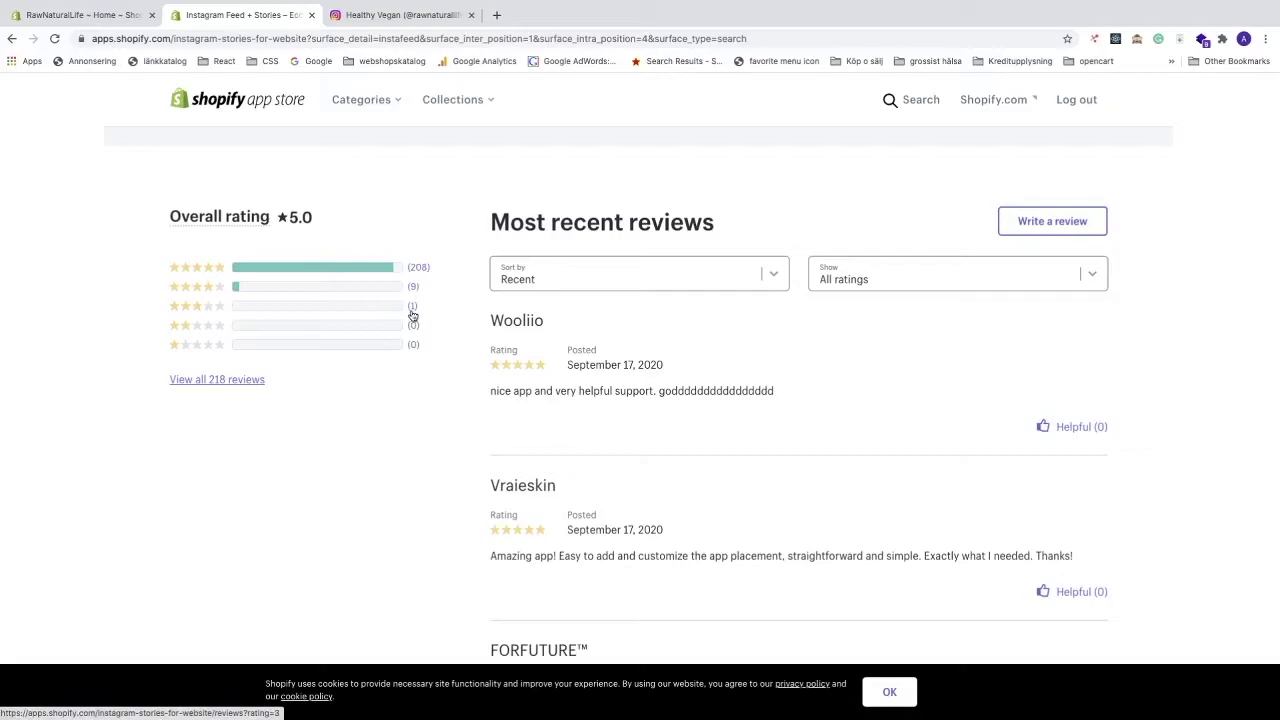
pyautogui.scroll(4, 363, 326)
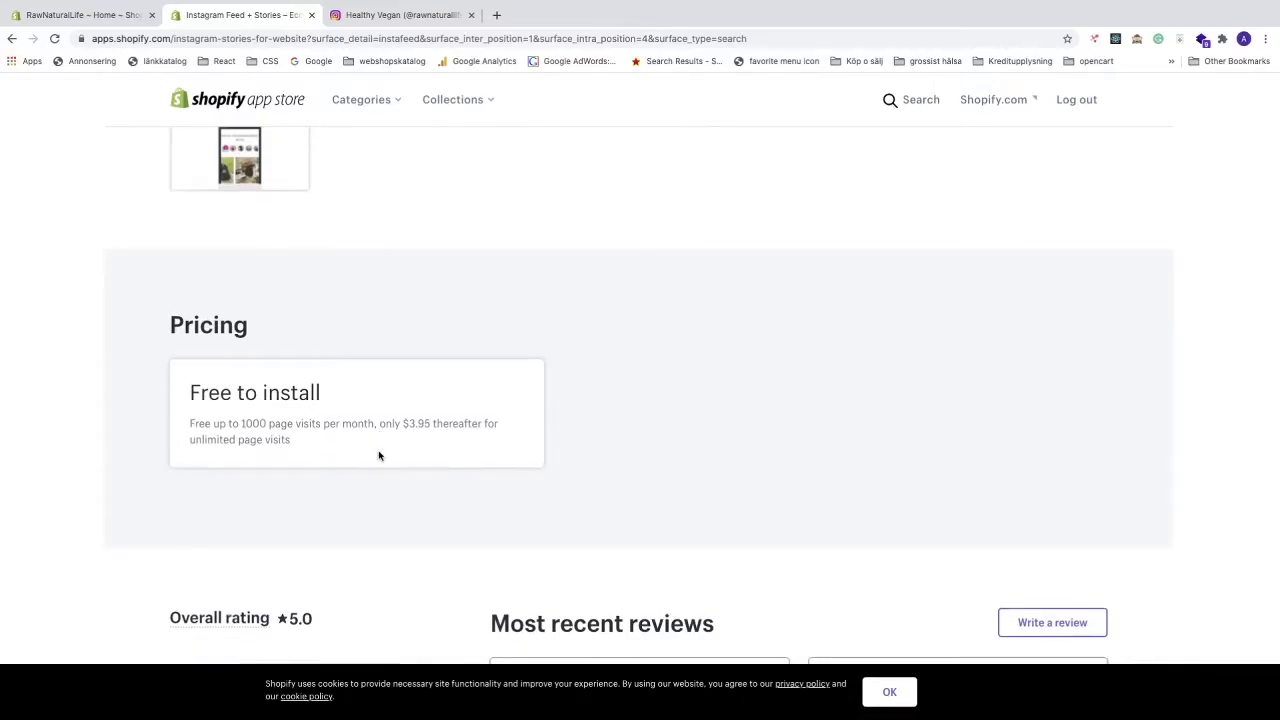
pyautogui.scroll(15, 378, 452)
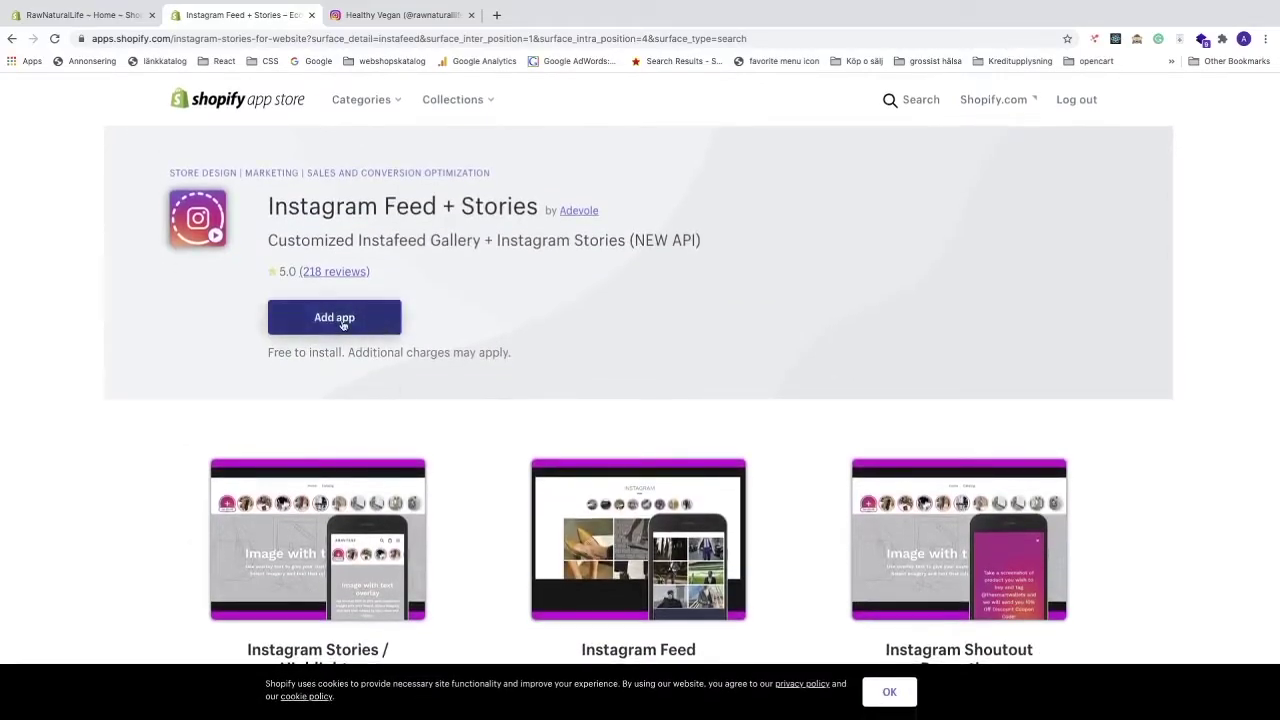
# Step: Add Instagram Feed + Stories, expand both permission details, and install the app
pyautogui.click(343, 324)
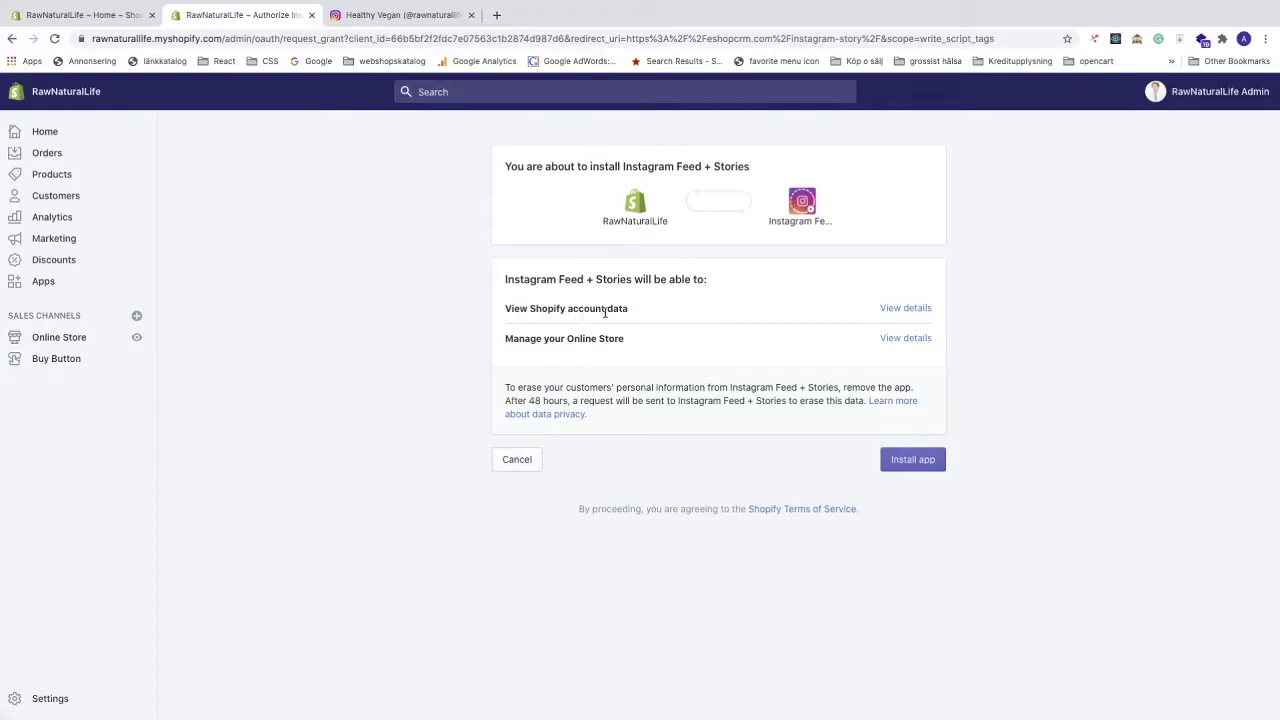
pyautogui.click(908, 310)
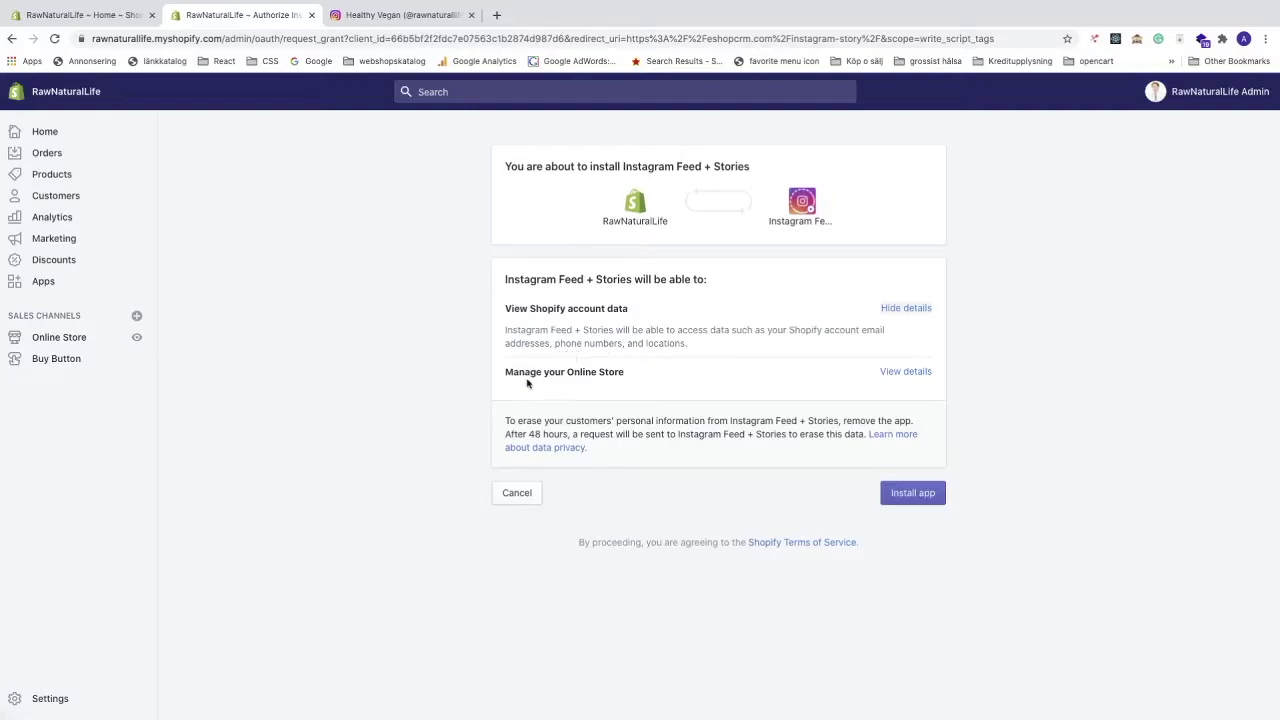
pyautogui.click(903, 373)
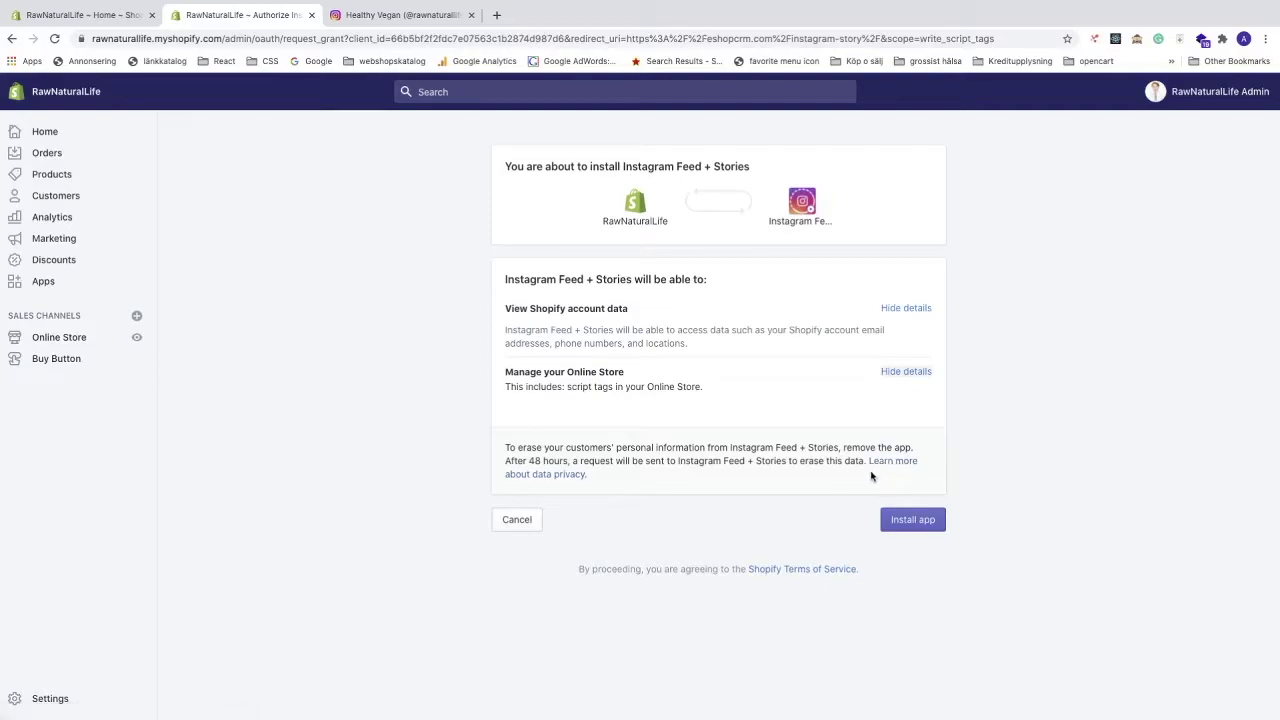
pyautogui.click(908, 522)
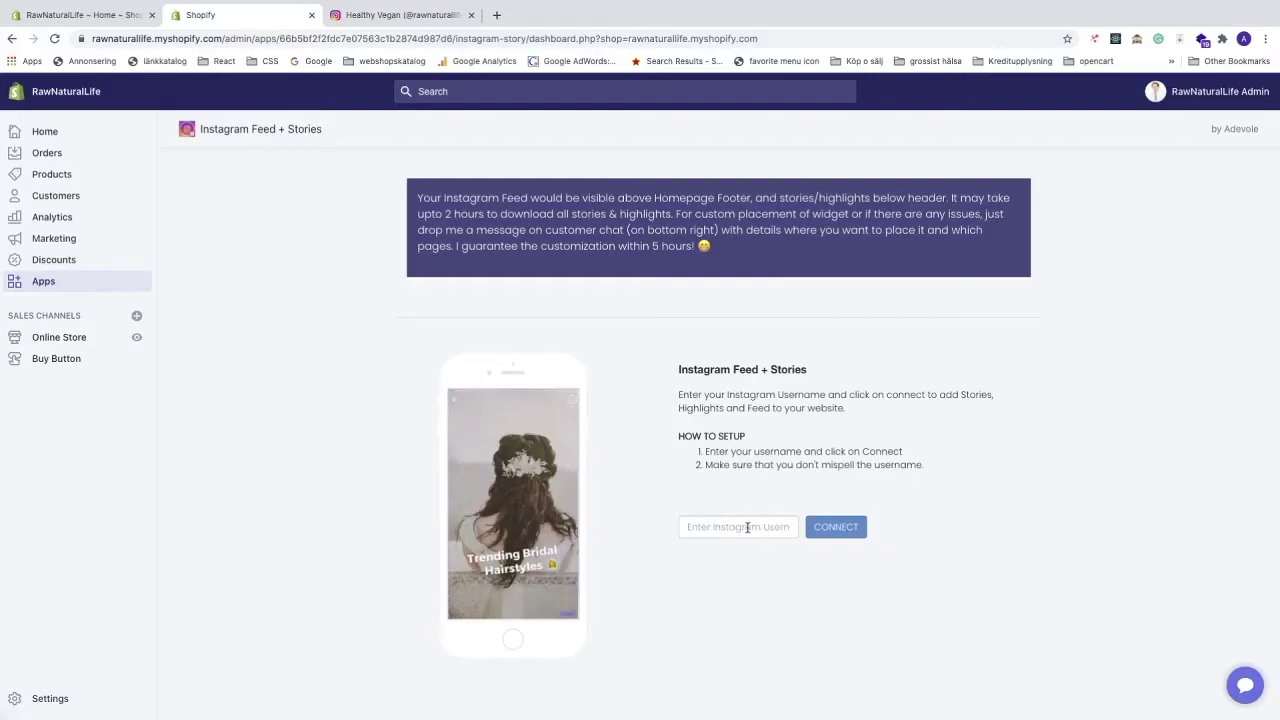
# Step: Copy the store's username from its Instagram profile page
pyautogui.click(382, 15)
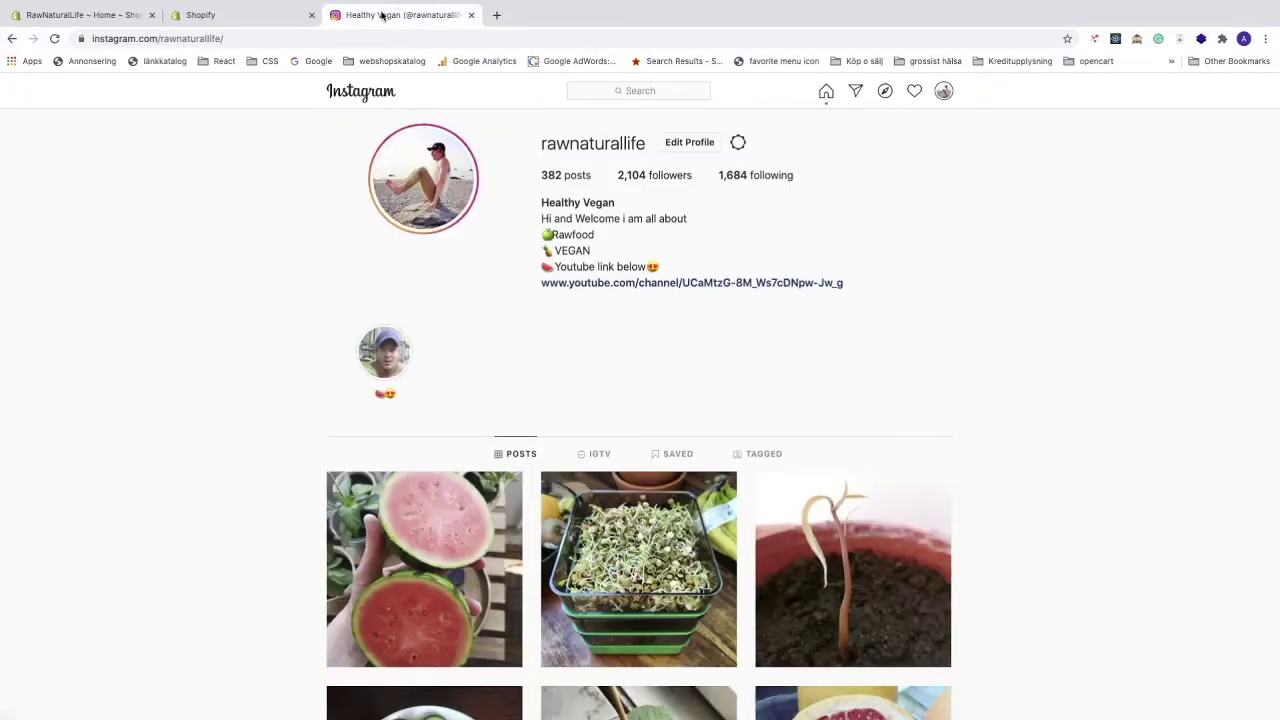
pyautogui.moveTo(540, 145)
pyautogui.mouseDown()
pyautogui.moveTo(700, 148)
pyautogui.moveTo(535, 153)
pyautogui.mouseUp()
pyautogui.moveTo(643, 145); pyautogui.dragTo(545, 150)
pyautogui.rightClick(563, 152)
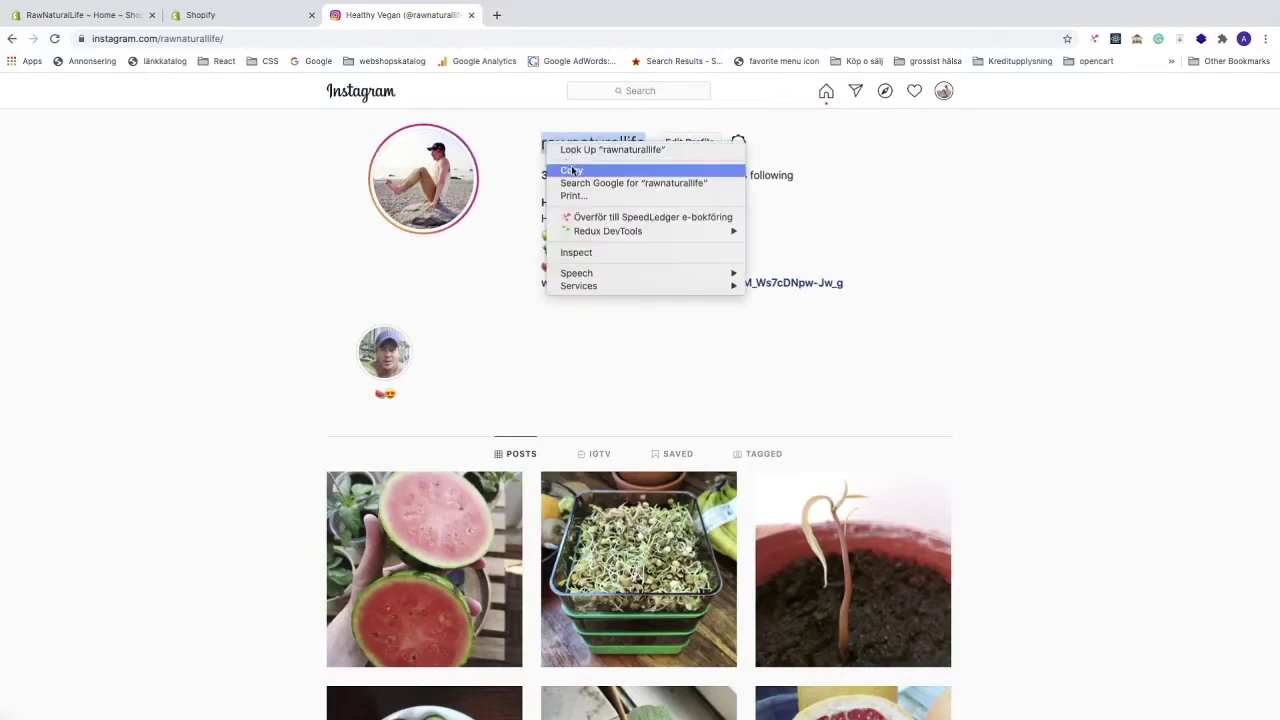
pyautogui.click(572, 171)
# Step: Paste the copied Instagram username into the app's username field and connect the account
pyautogui.click(245, 15)
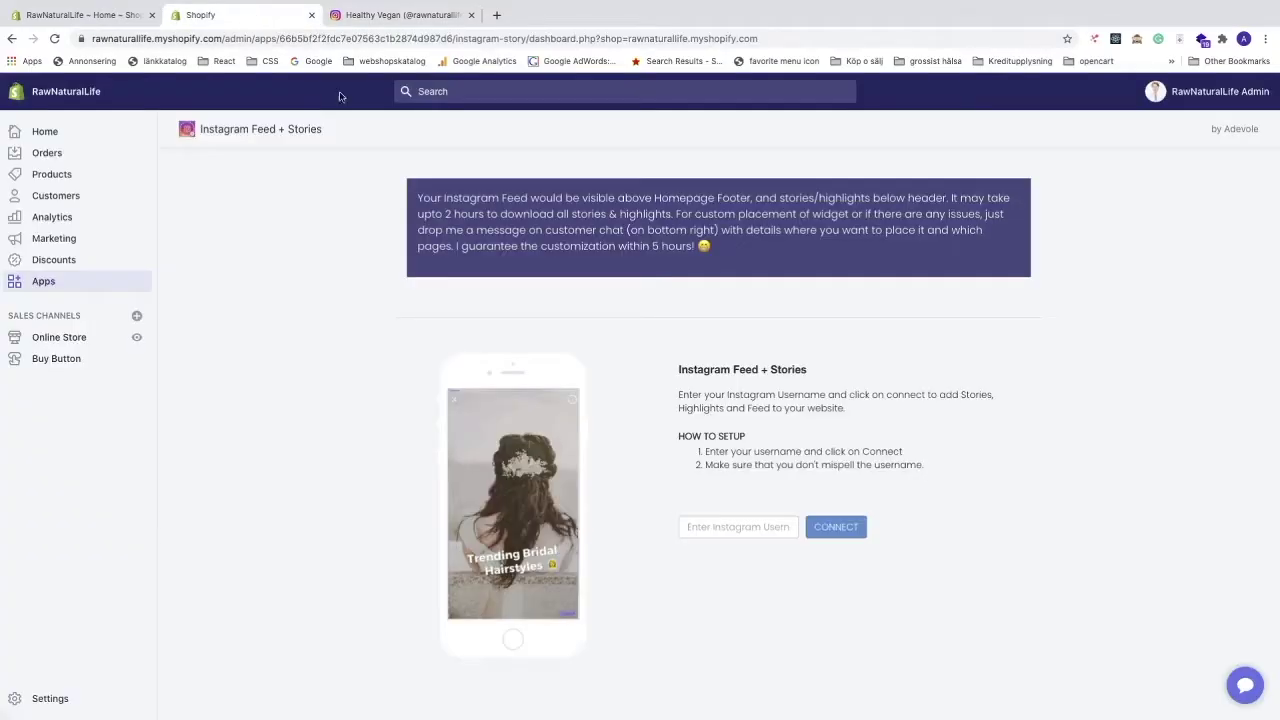
pyautogui.click(711, 526)
pyautogui.rightClick(711, 527)
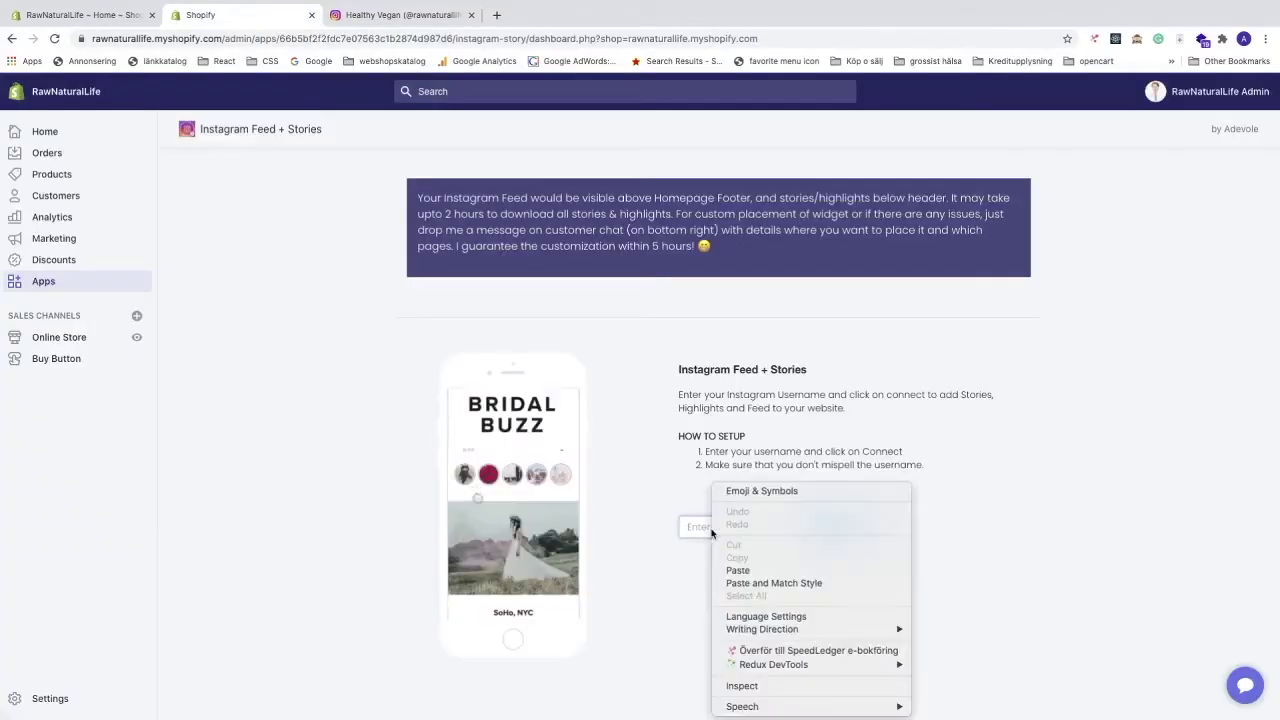
pyautogui.click(744, 571)
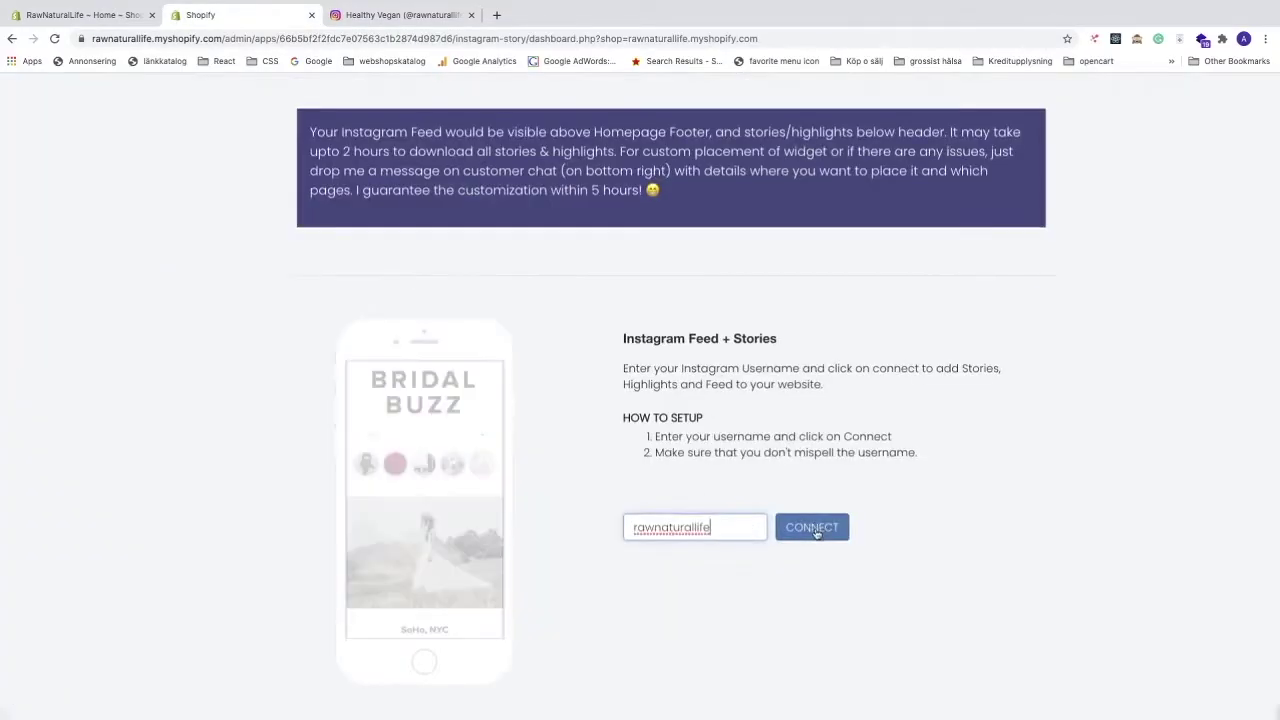
pyautogui.click(812, 528)
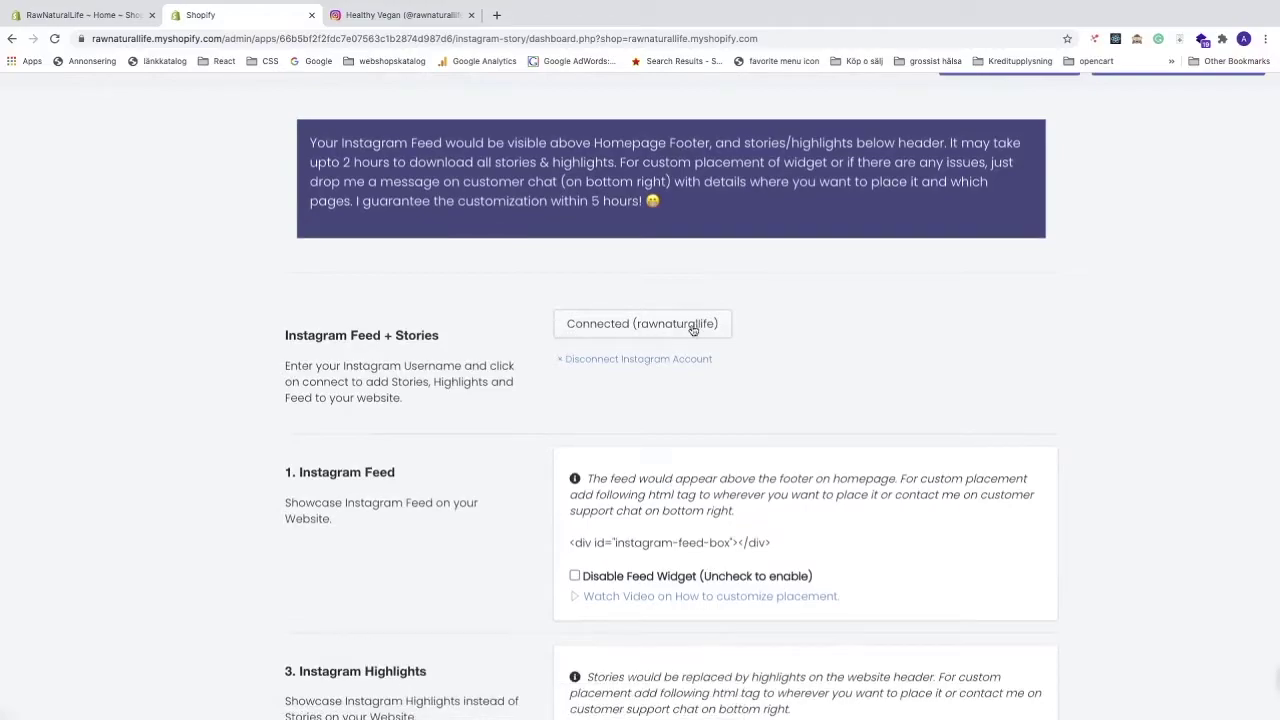
# Step: Review the Feed, Highlights, Stories and Promotions settings on the connected dashboard
pyautogui.scroll(-2, 700, 360)
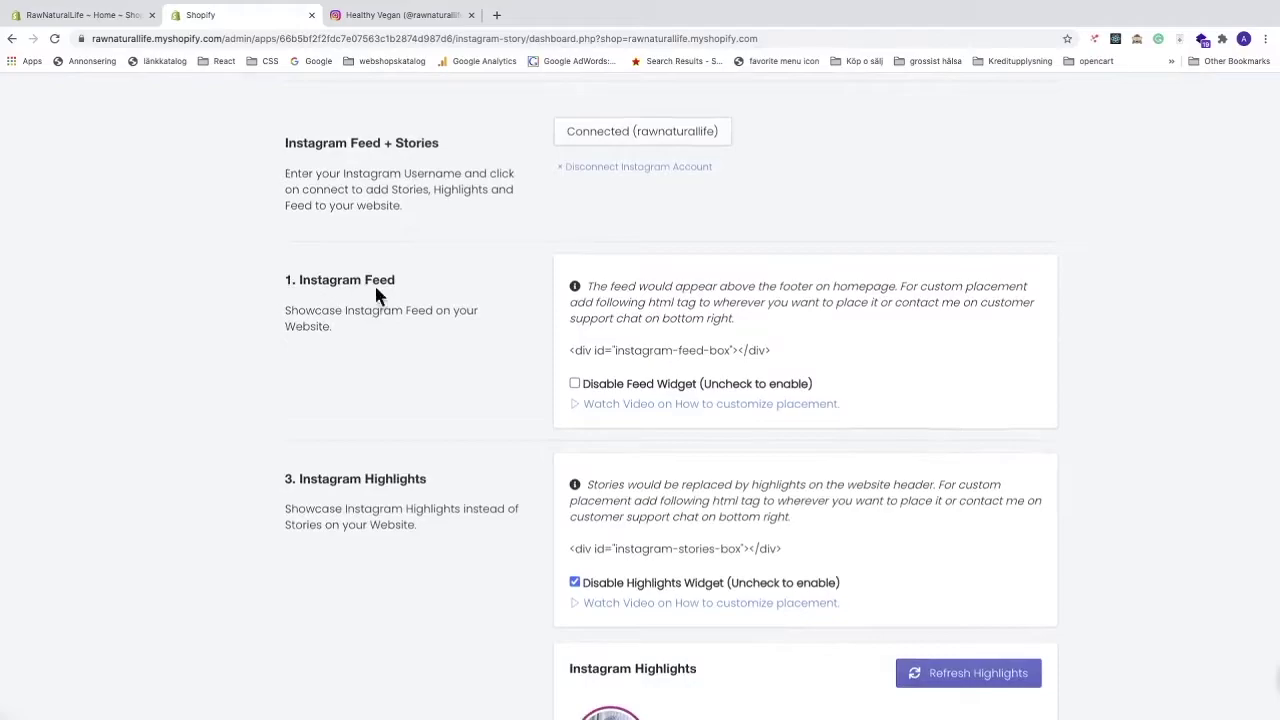
pyautogui.scroll(-1, 386, 311)
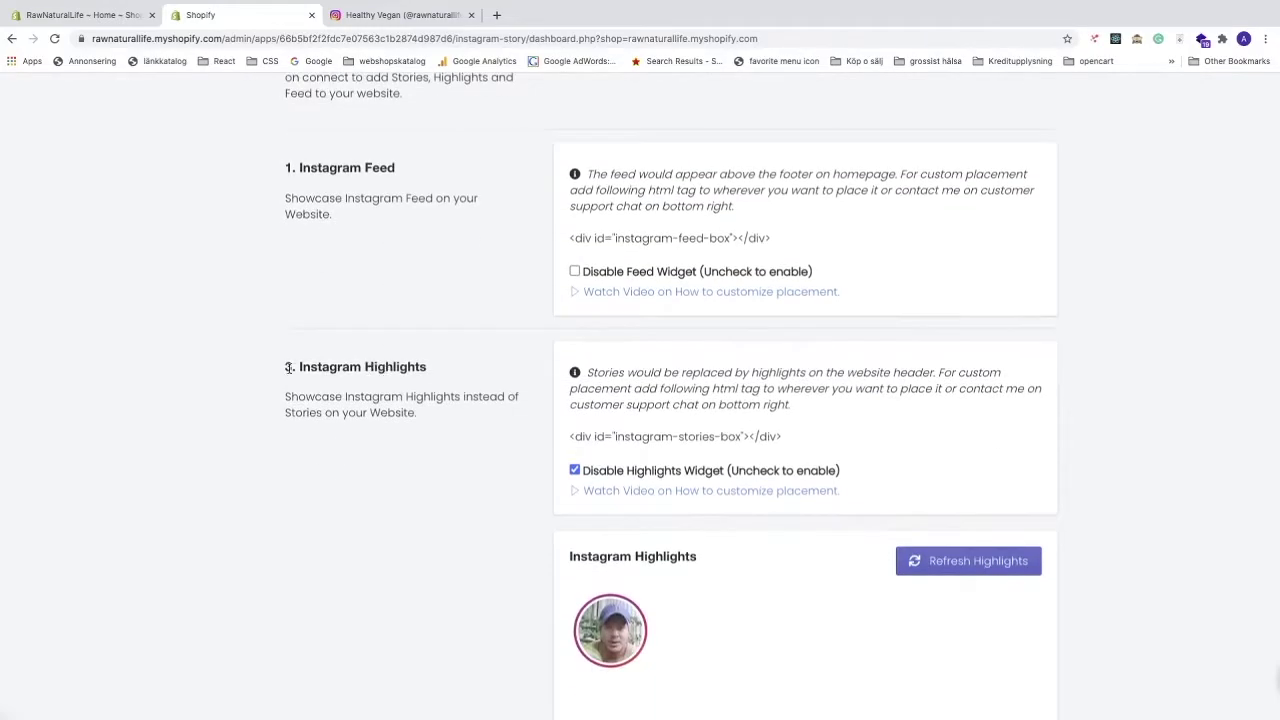
pyautogui.scroll(-3, 386, 377)
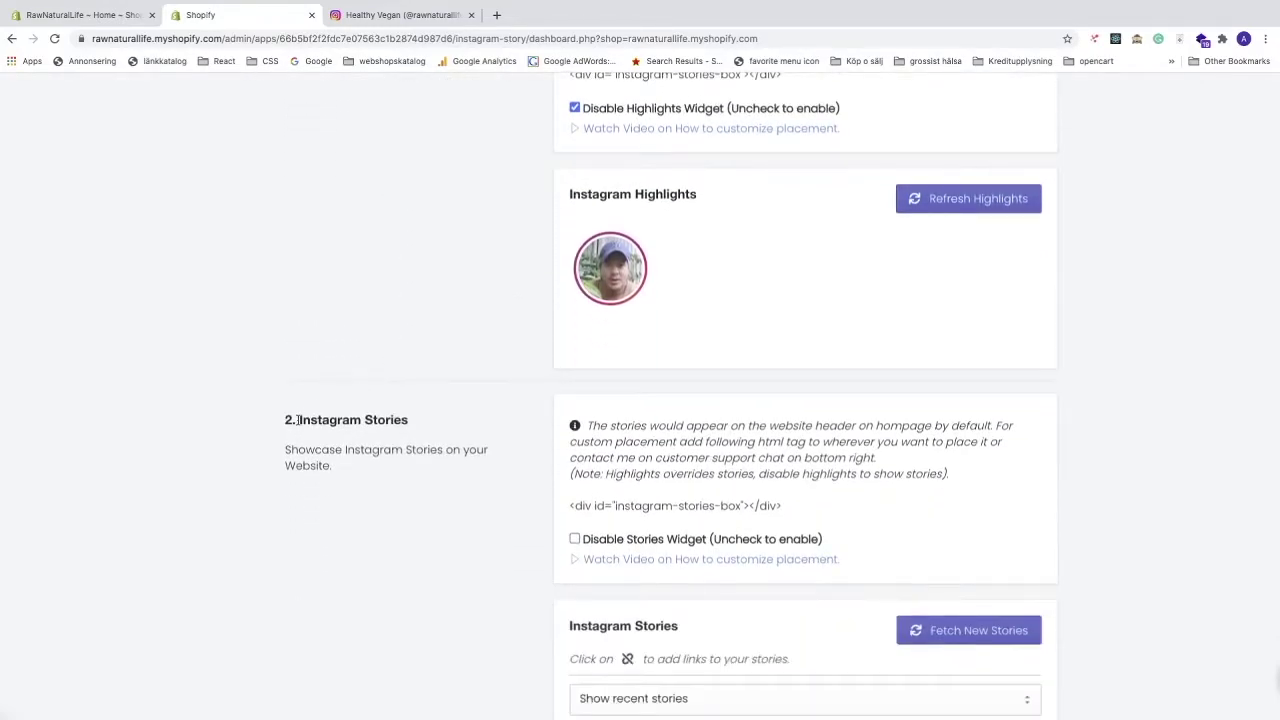
pyautogui.scroll(-5, 440, 422)
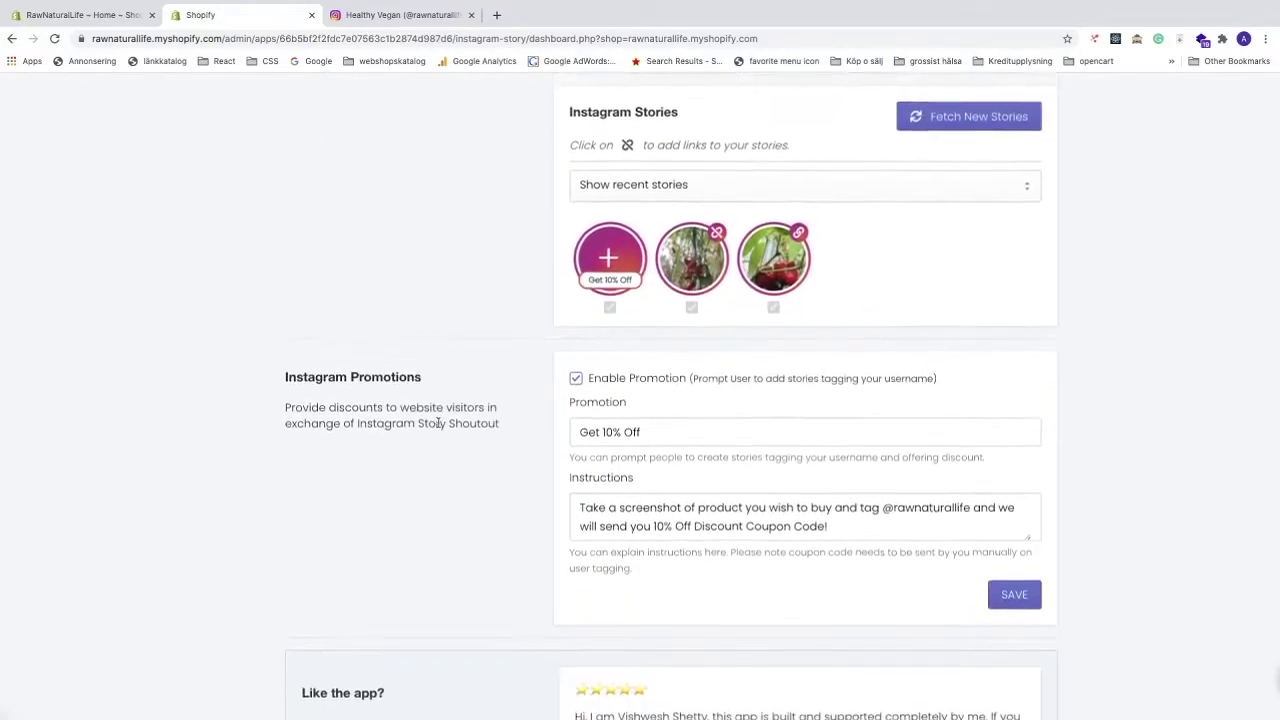
pyautogui.scroll(10, 449, 374)
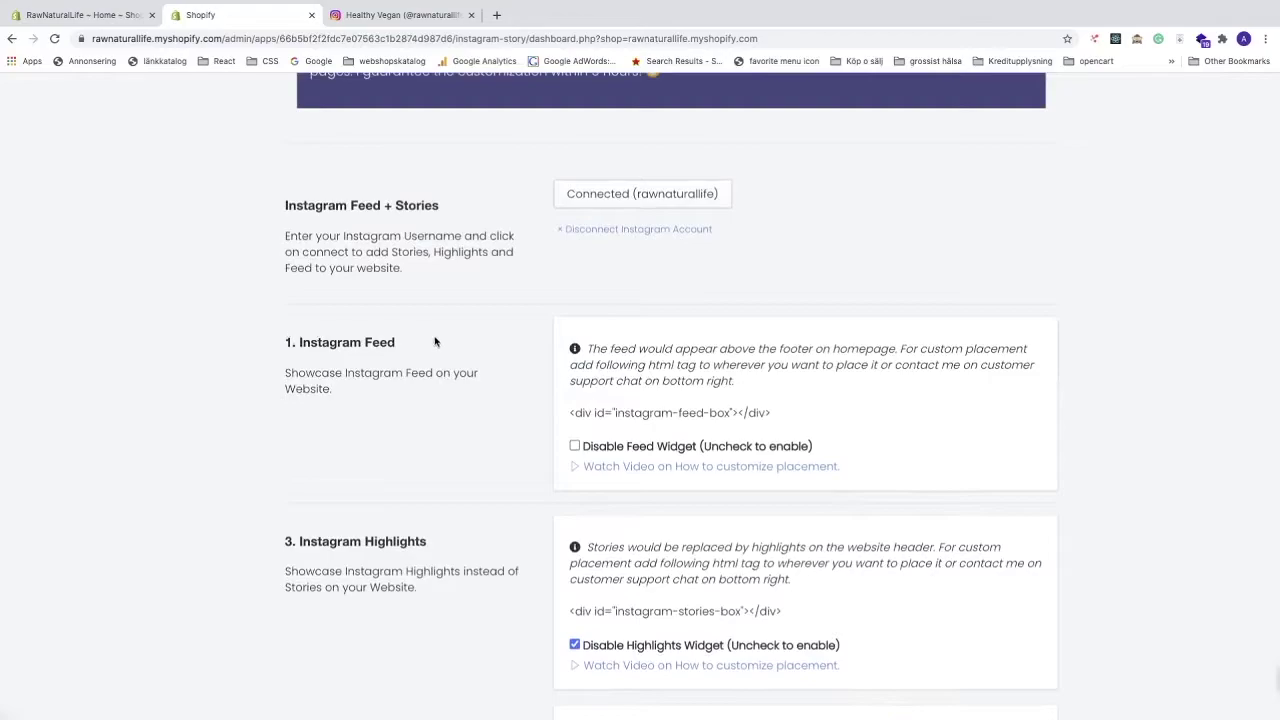
pyautogui.scroll(1, 443, 345)
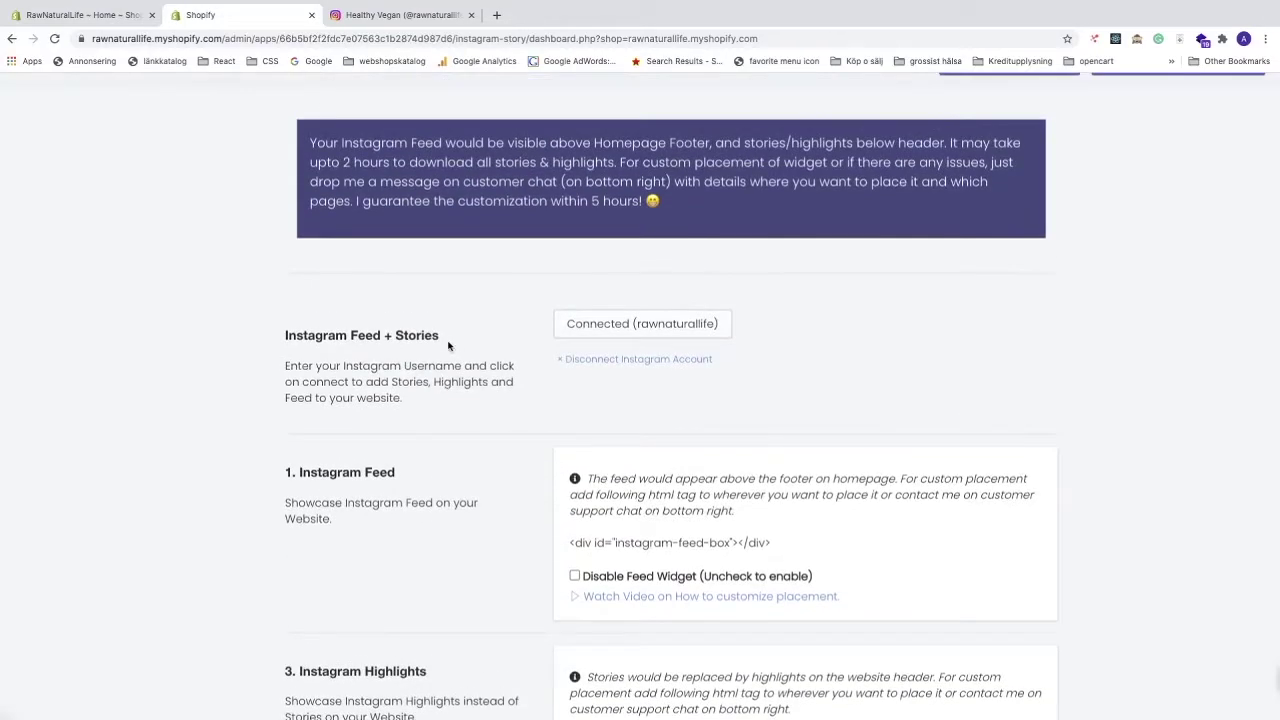
pyautogui.scroll(1, 690, 320)
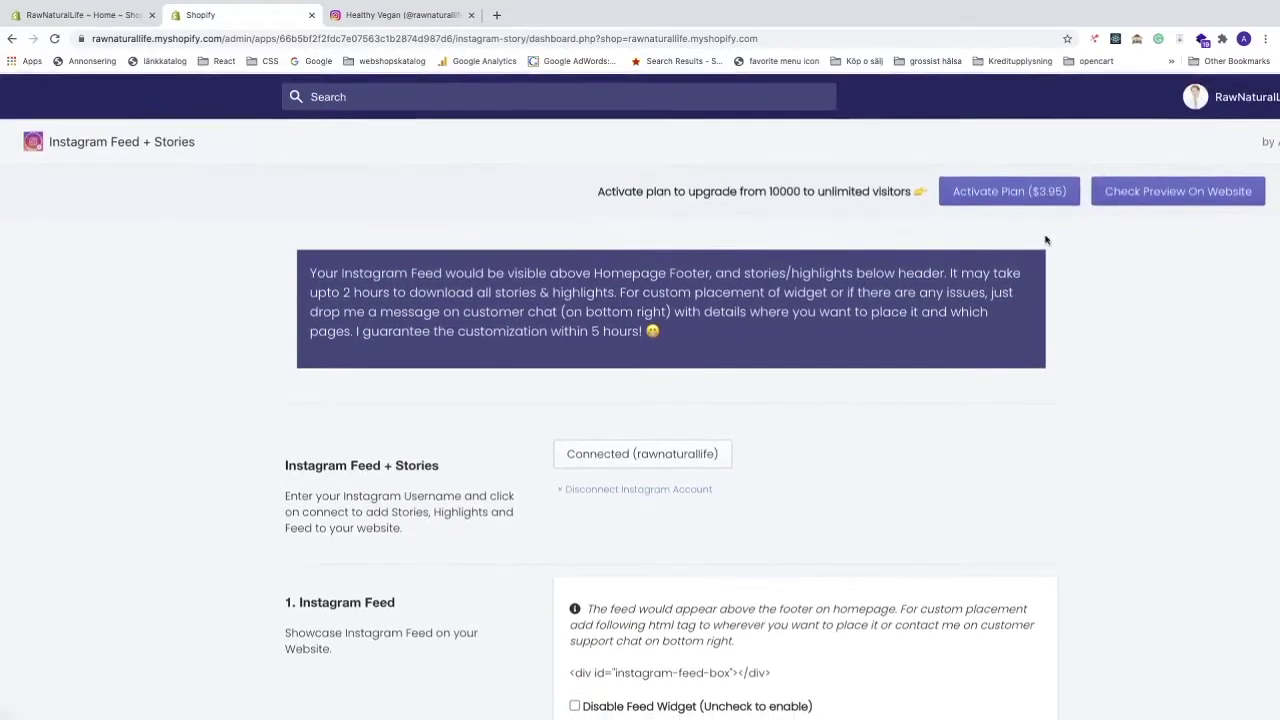
pyautogui.click(1162, 192)
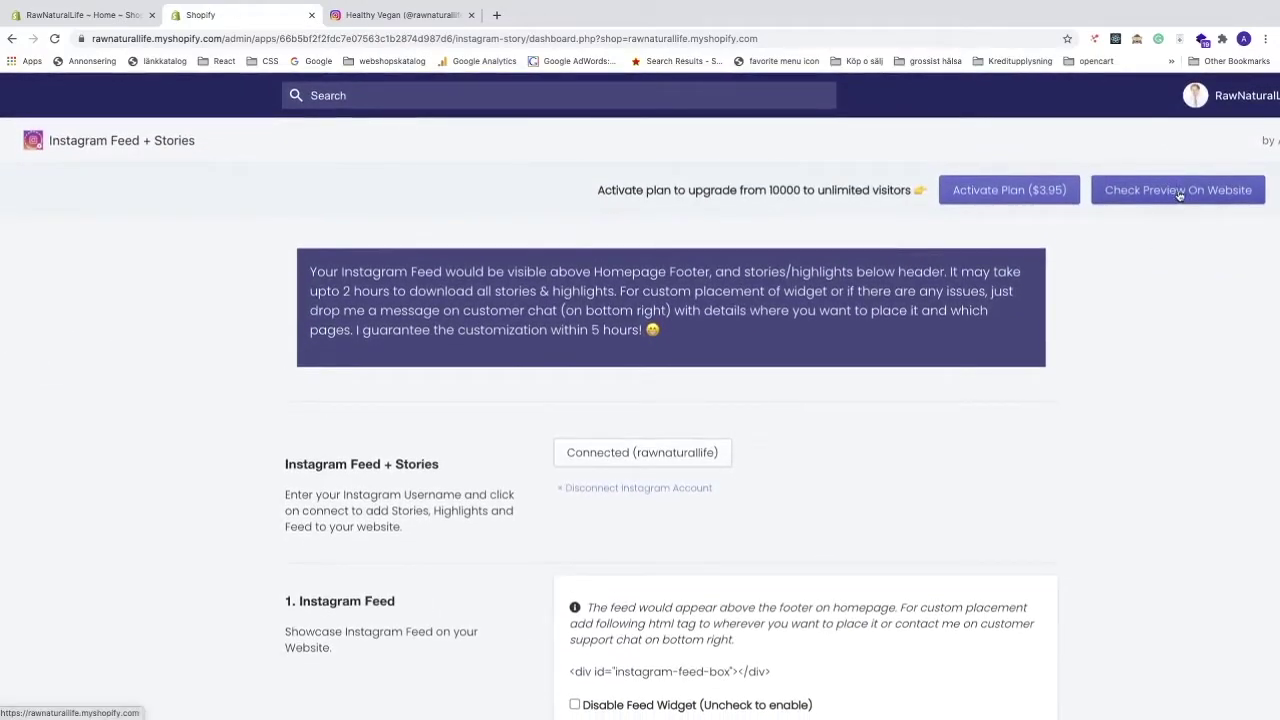
# Step: Preview the homepage's story bubbles and Instagram photo carousel, then hide the preview bar
pyautogui.click(1178, 192)
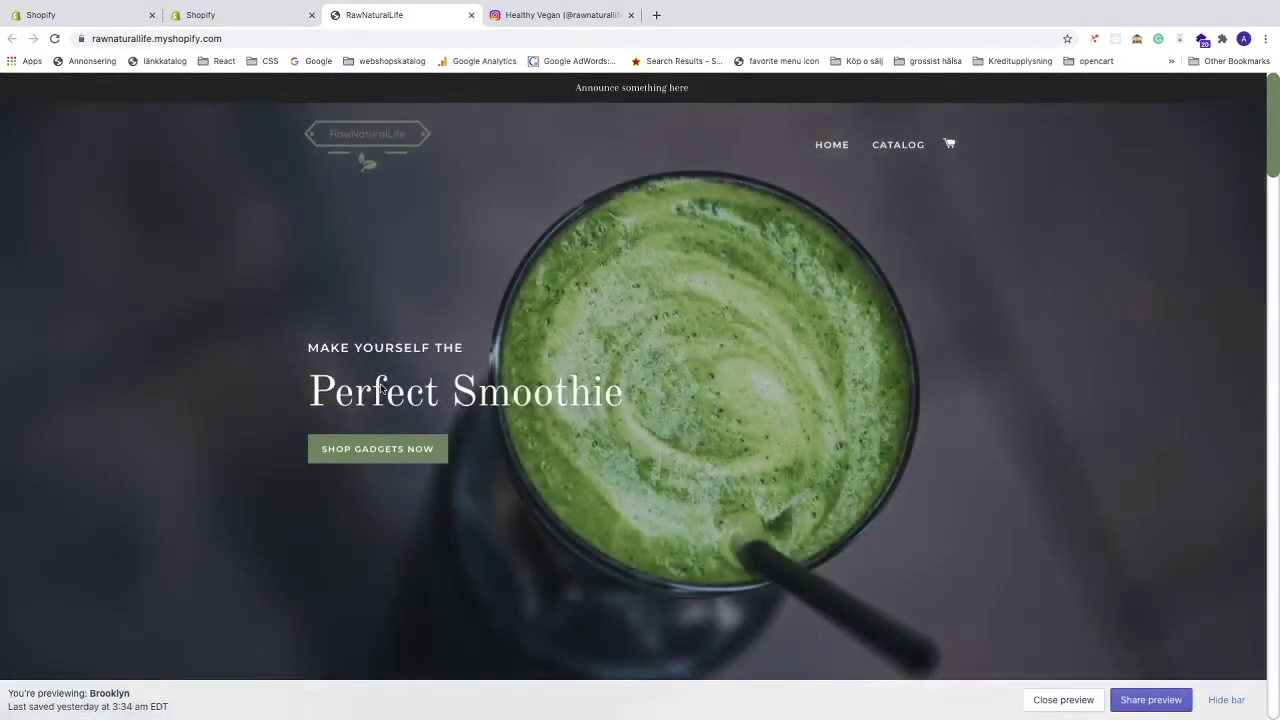
pyautogui.scroll(-15, 381, 388)
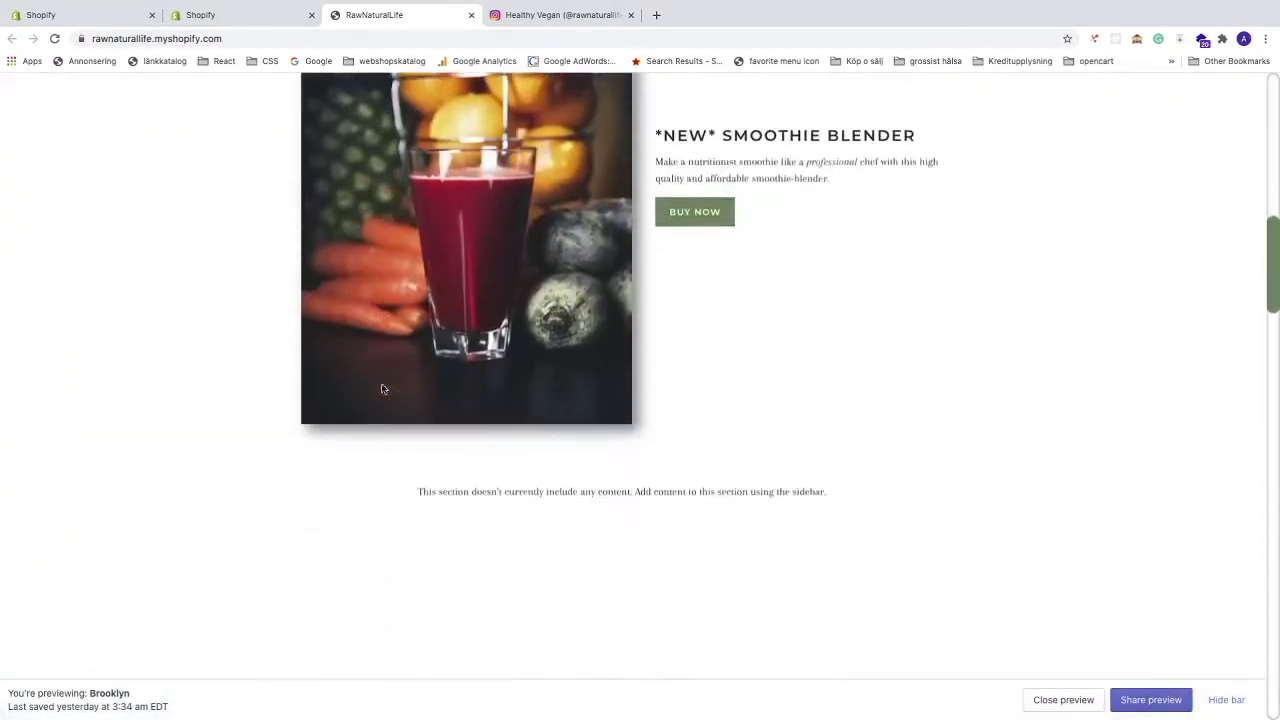
pyautogui.scroll(-10, 381, 388)
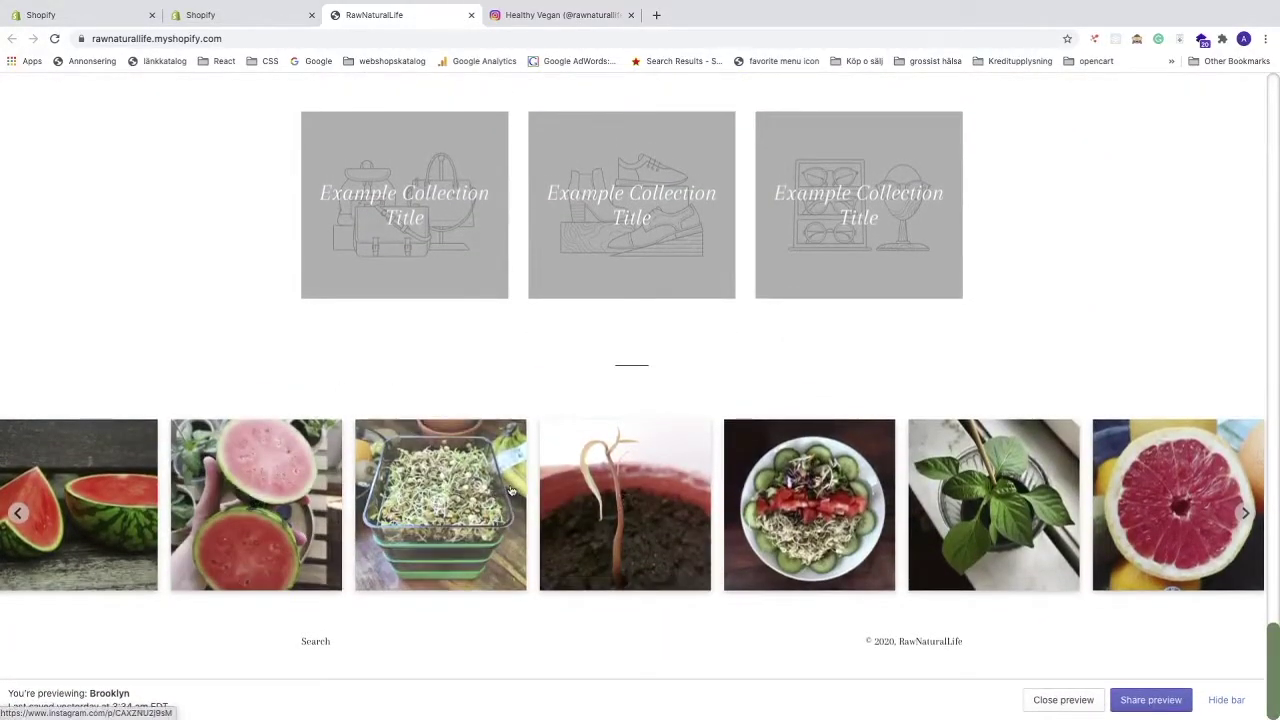
pyautogui.scroll(15, 510, 490)
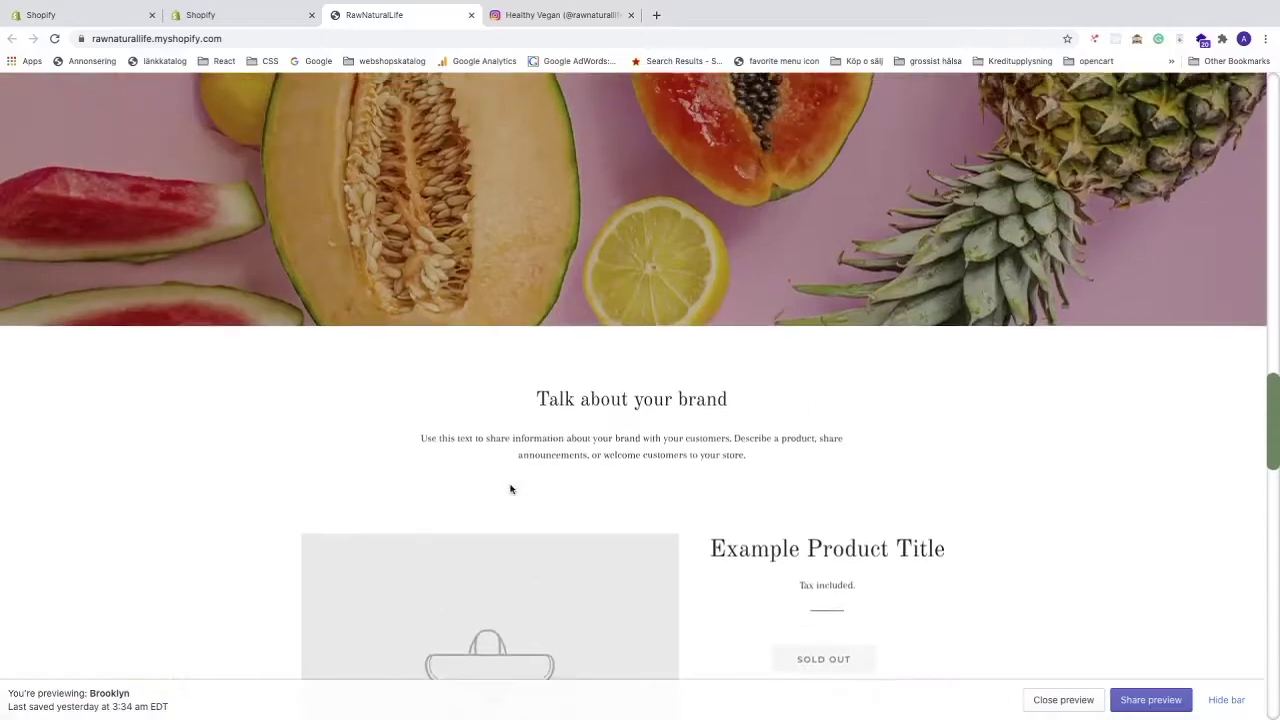
pyautogui.scroll(10, 510, 488)
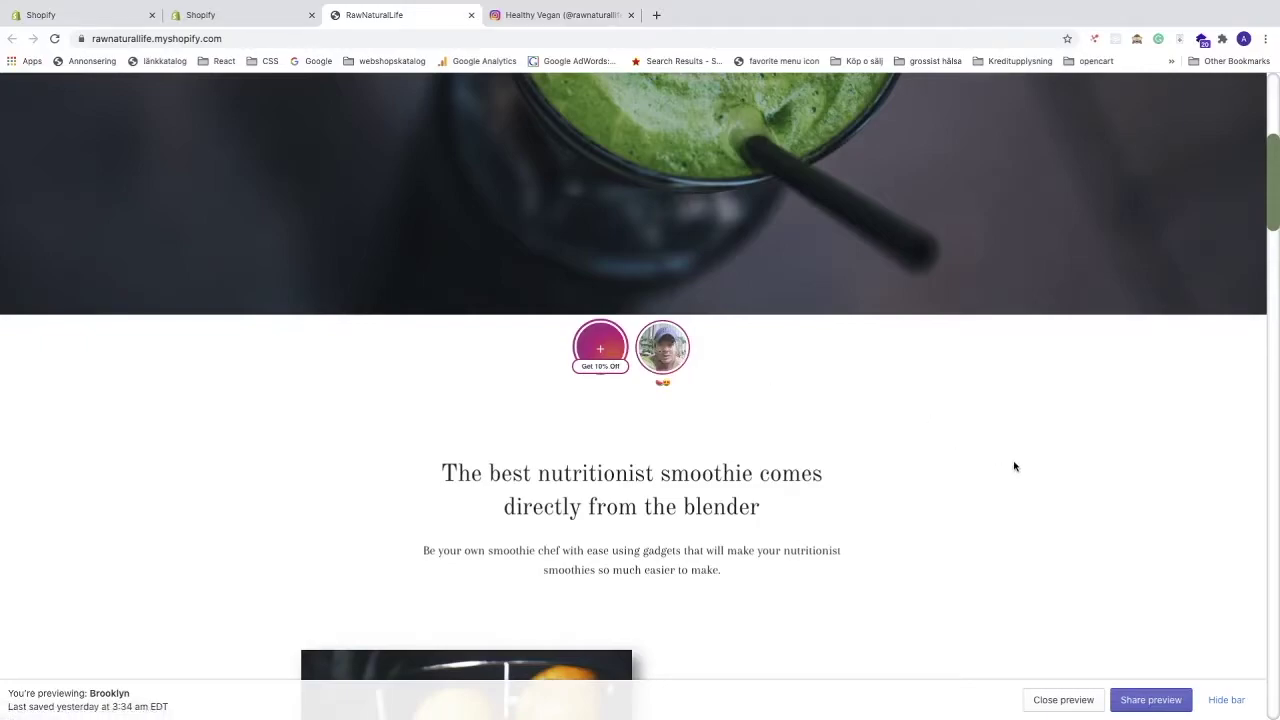
pyautogui.click(1220, 700)
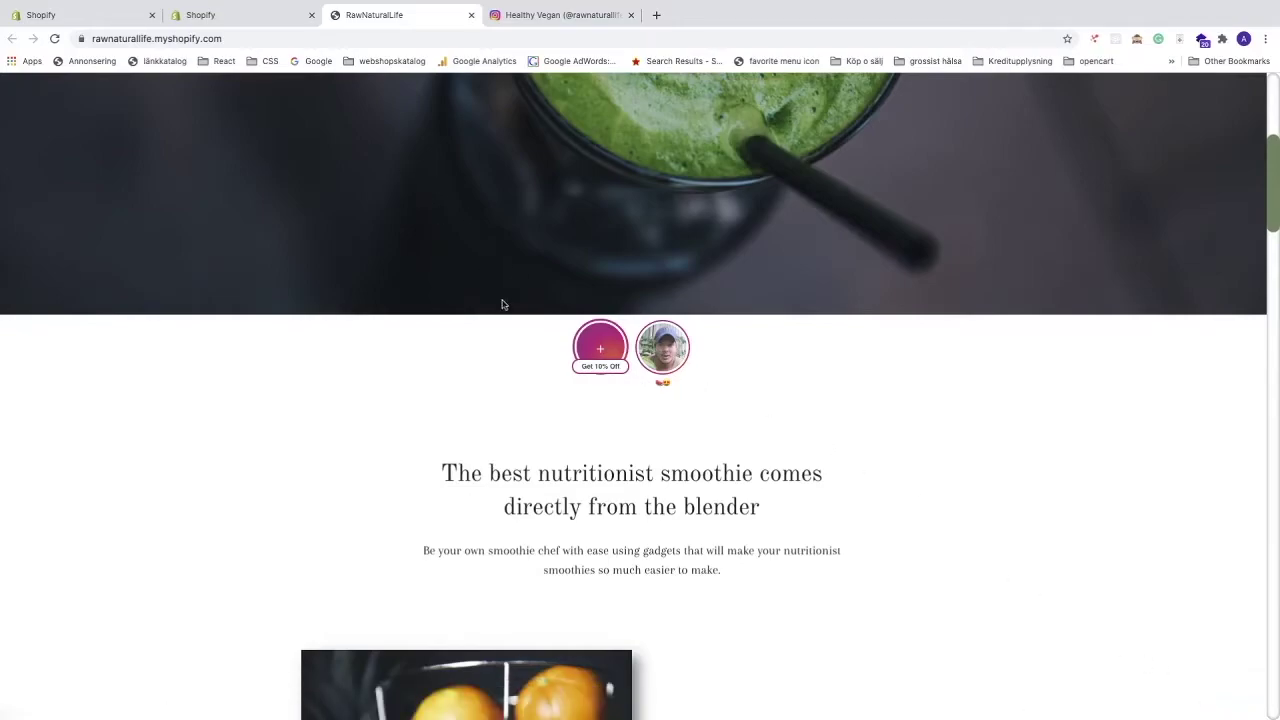
# Step: Copy the <div id="instagram-feed-box"></div> embed tag from the app dashboard
pyautogui.click(248, 18)
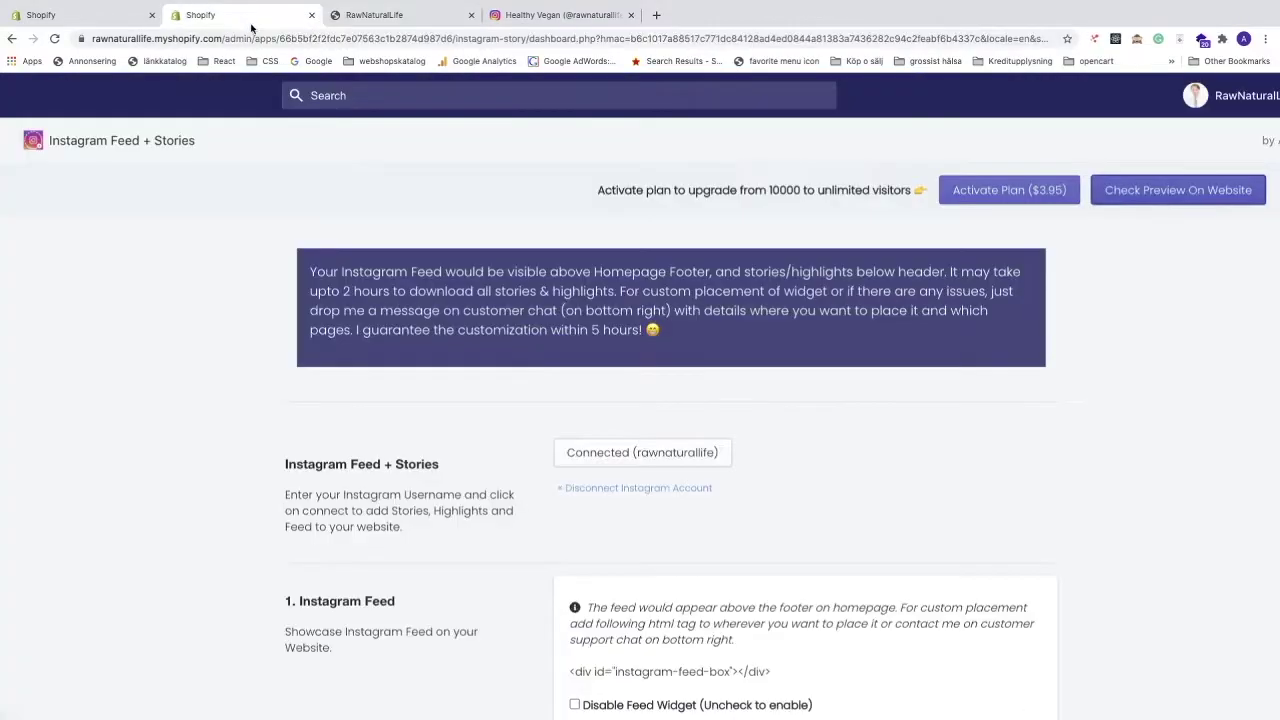
pyautogui.scroll(-3, 337, 243)
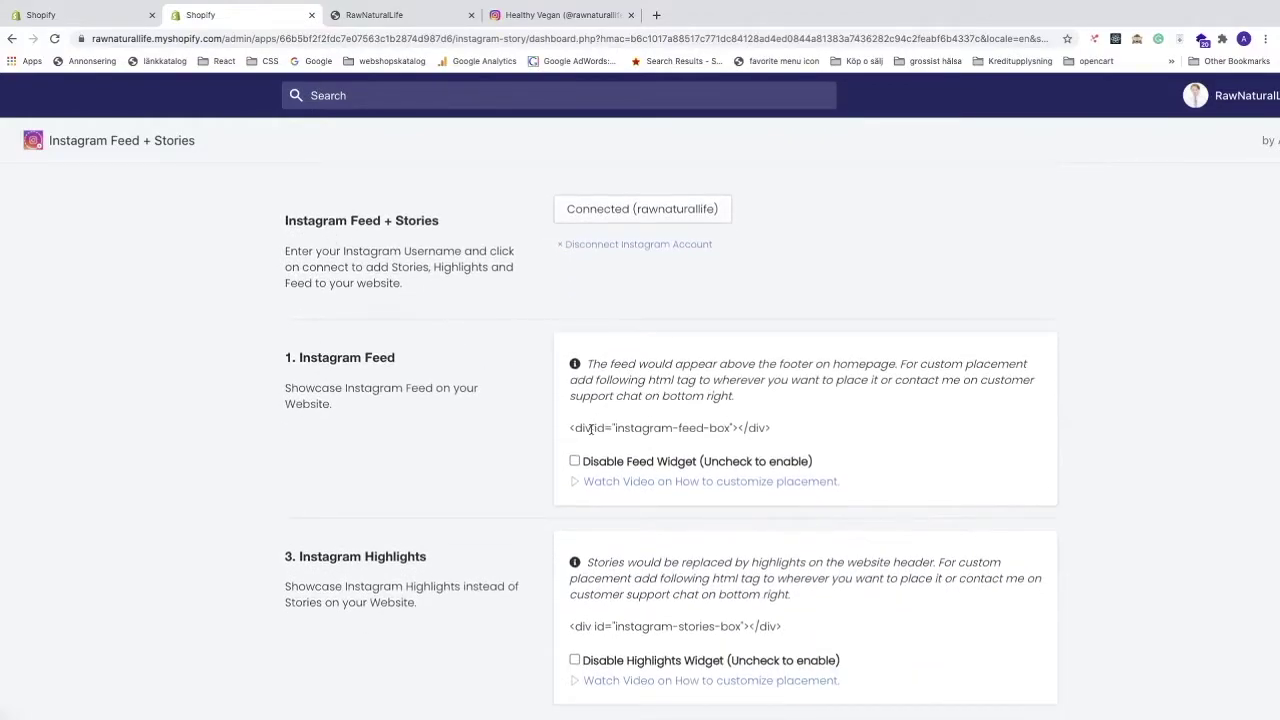
pyautogui.moveTo(569, 428); pyautogui.dragTo(774, 432)
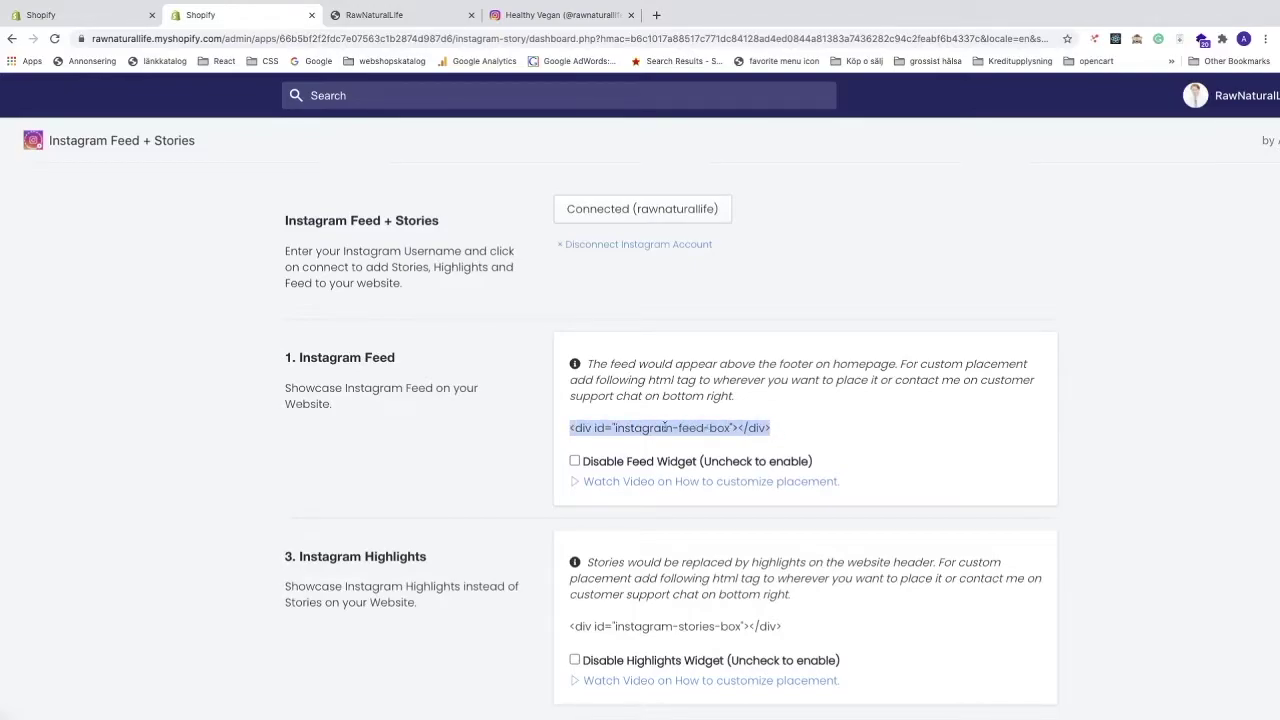
pyautogui.rightClick(628, 427)
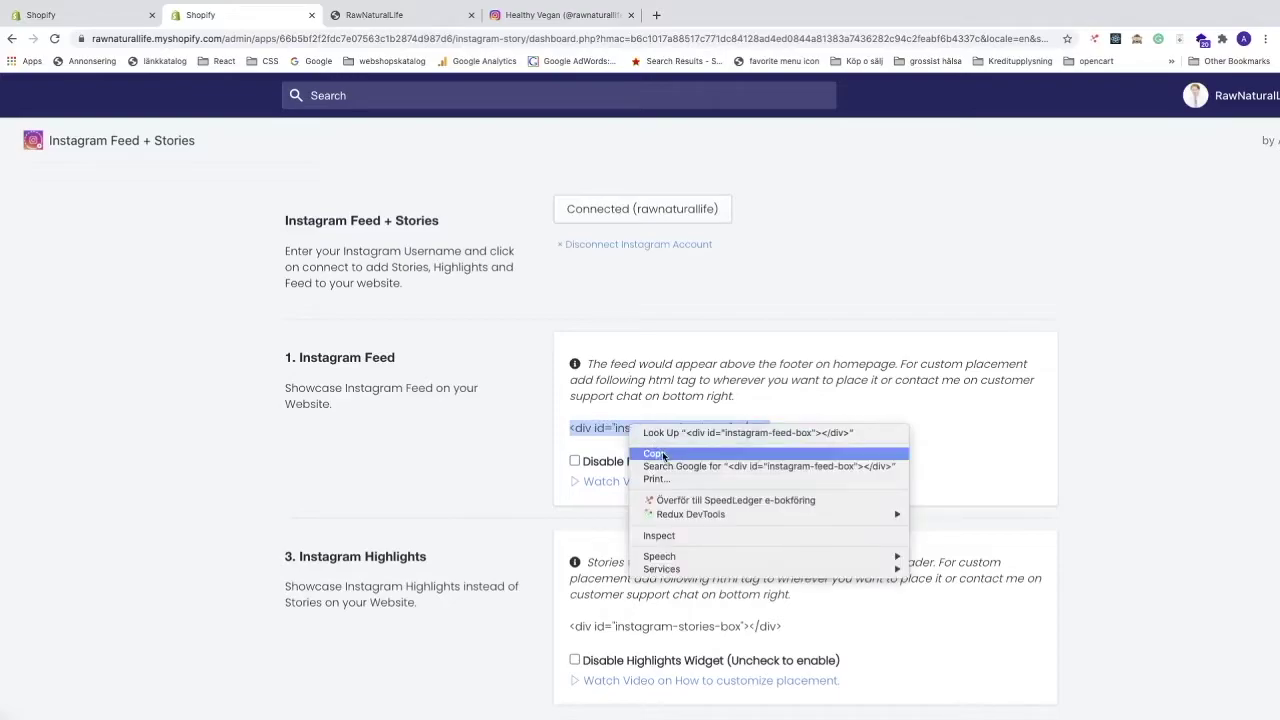
pyautogui.click(657, 455)
pyautogui.hotkey('ctrl', '-')
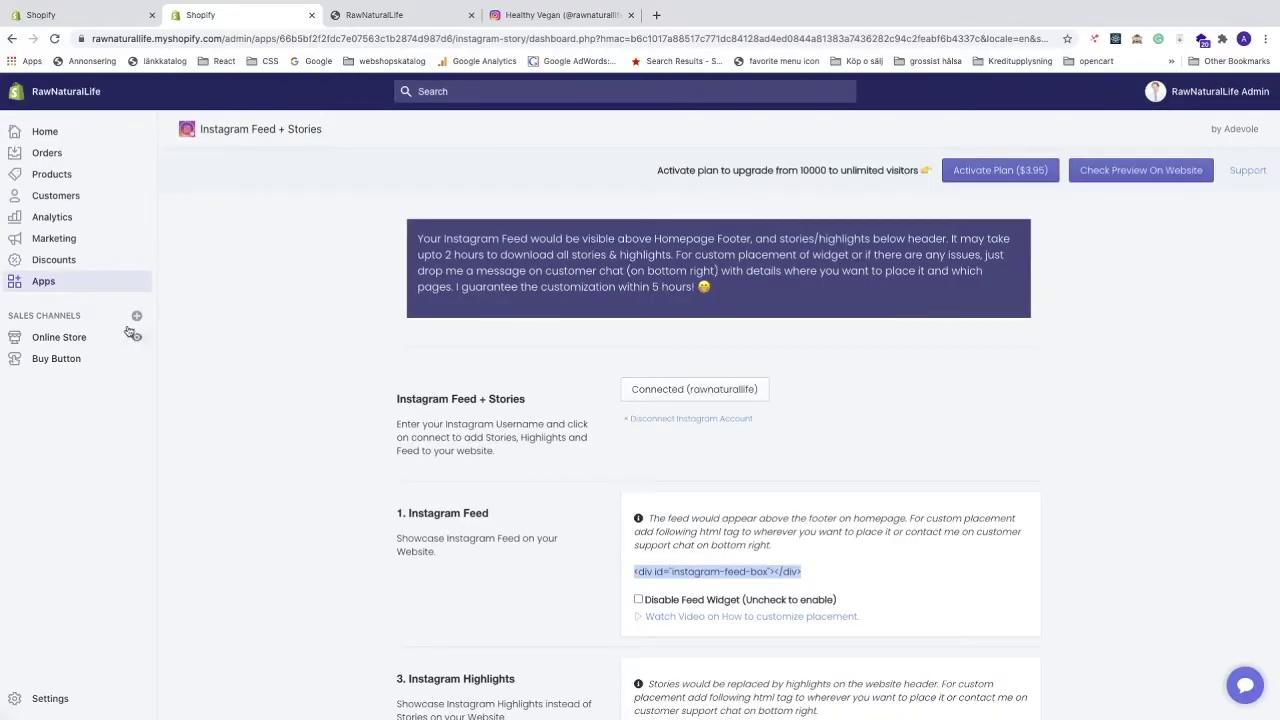
# Step: Go to Online Store > Themes, showing the current Brooklyn theme
pyautogui.scroll(5, 78, 341)
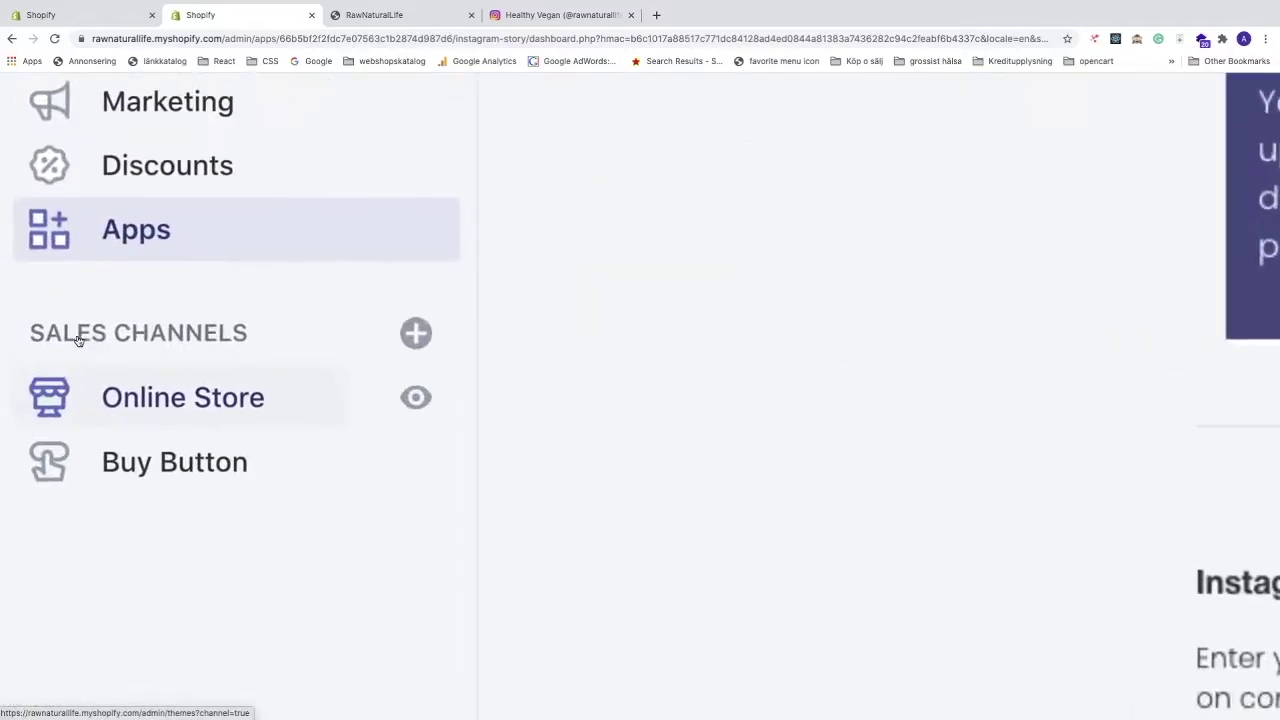
pyautogui.click(218, 400)
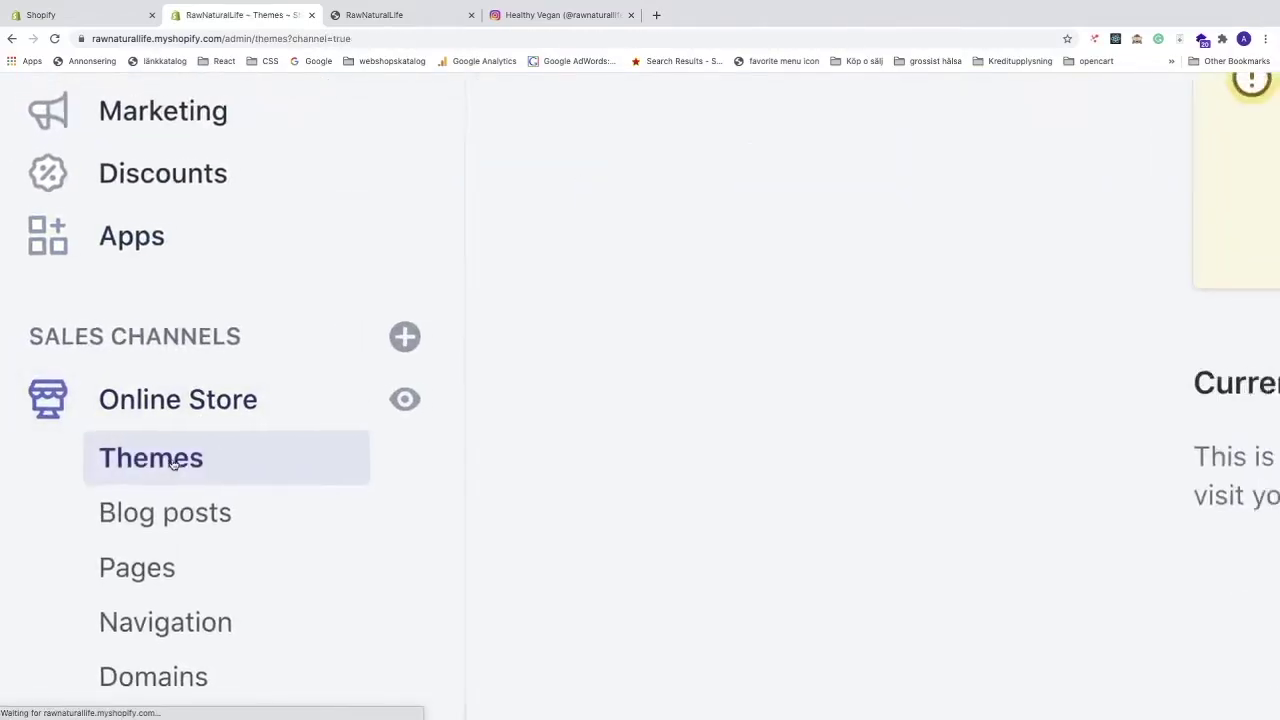
pyautogui.scroll(-5, 177, 463)
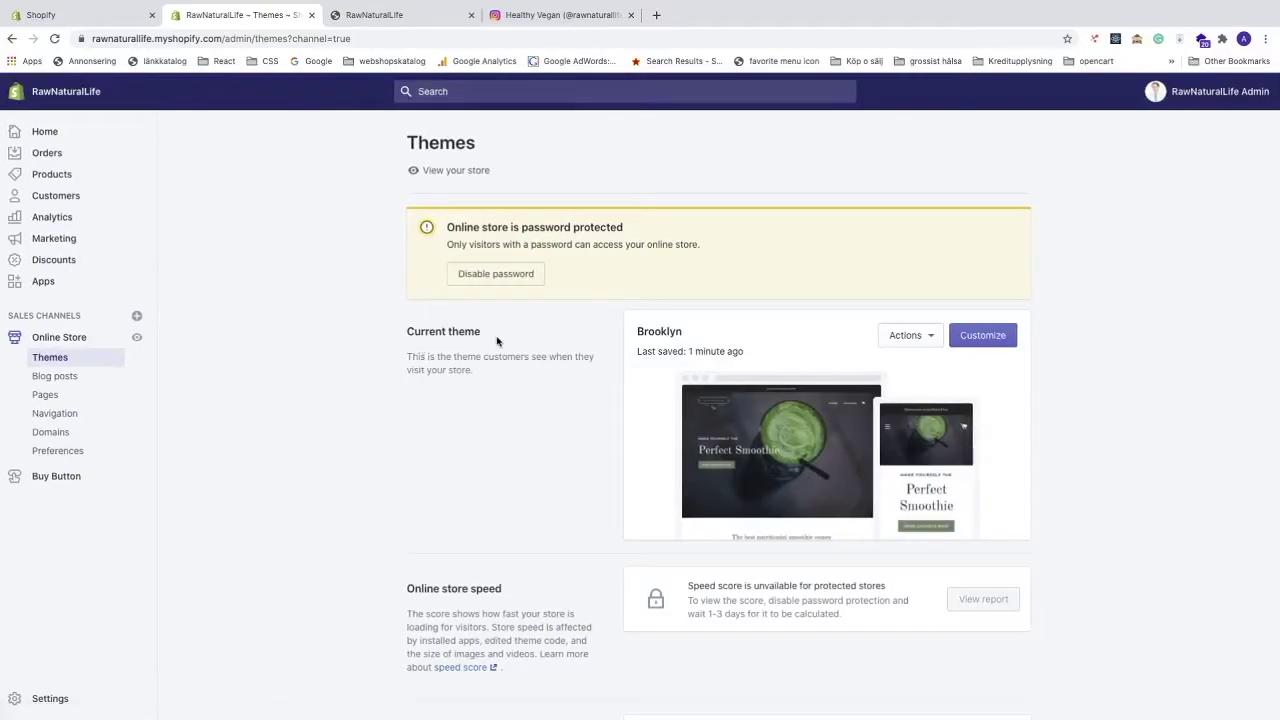
# Step: Open the Brooklyn theme in the editor and add a Custom HTML section to its home page
pyautogui.click(983, 336)
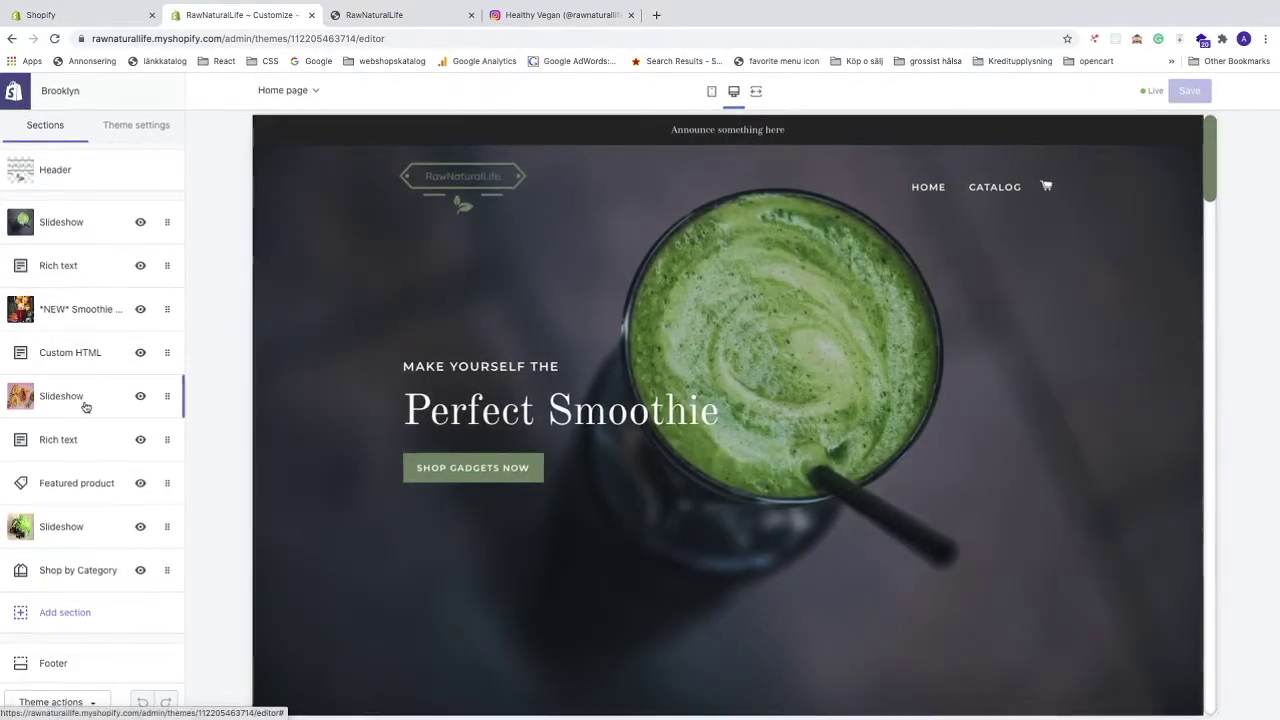
pyautogui.scroll(5, 83, 408)
pyautogui.scroll(-6, 88, 407)
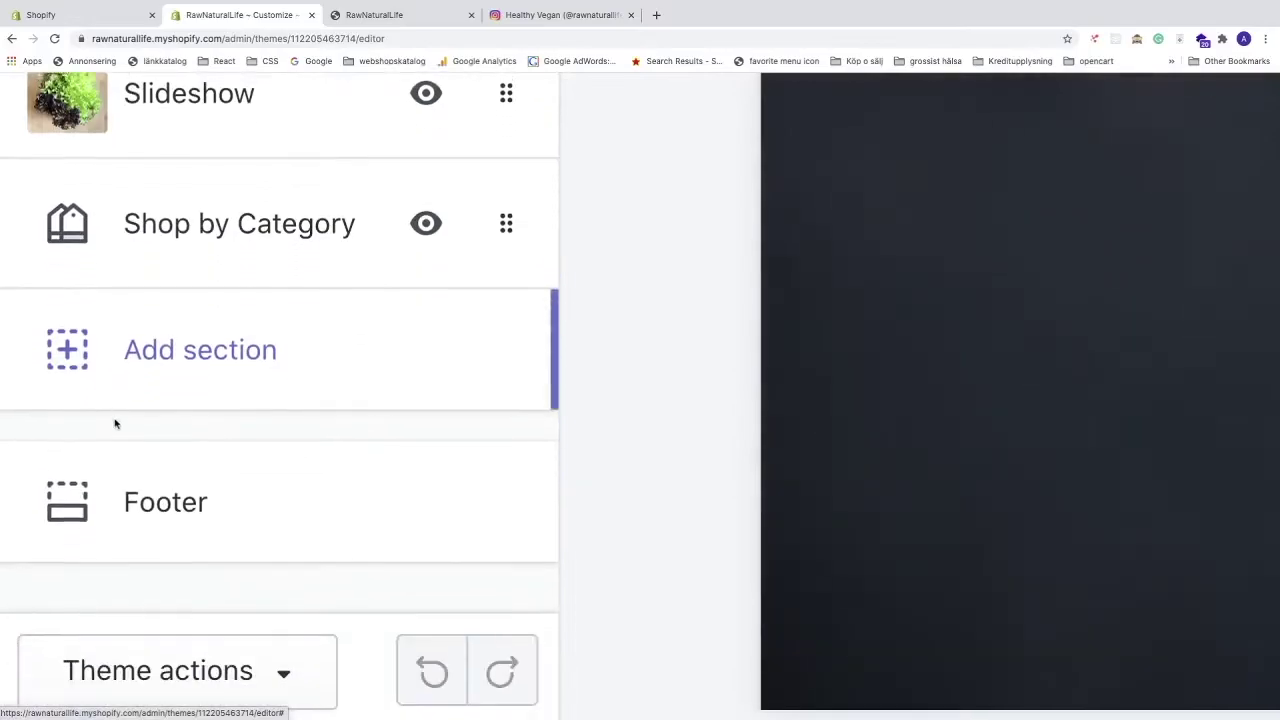
pyautogui.click(187, 345)
pyautogui.scroll(-1, 186, 351)
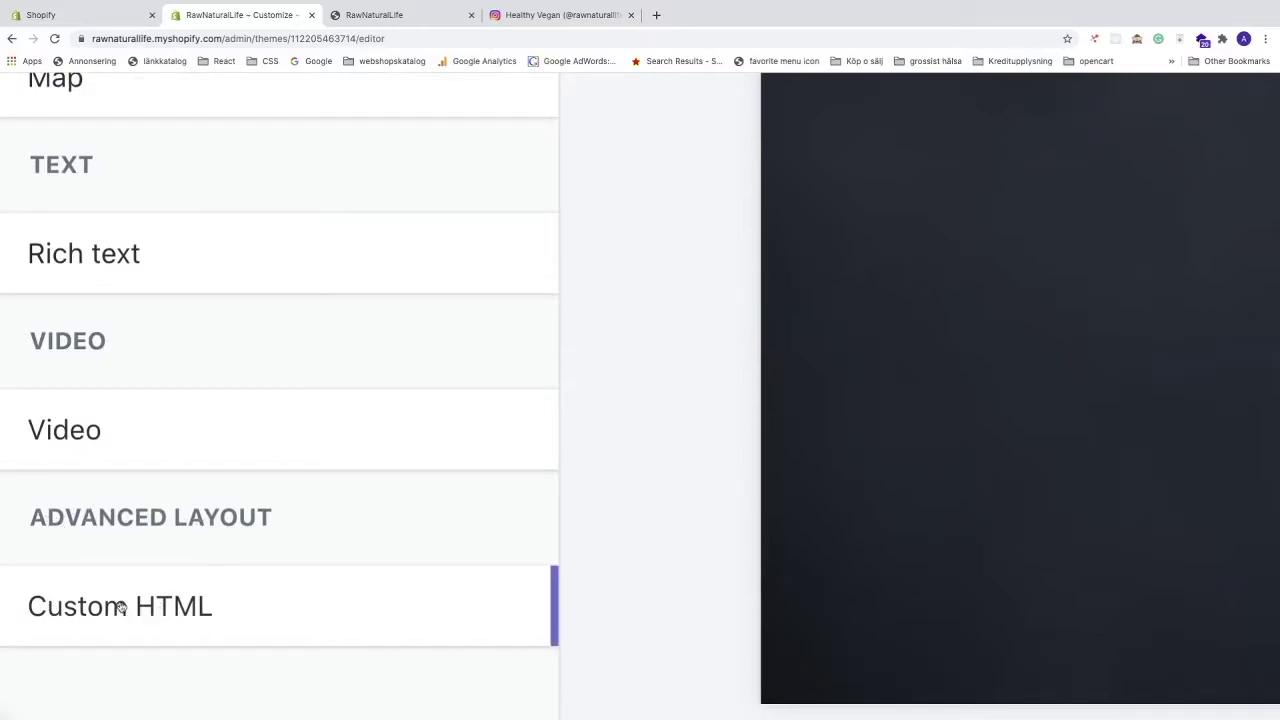
pyautogui.moveTo(181, 611)
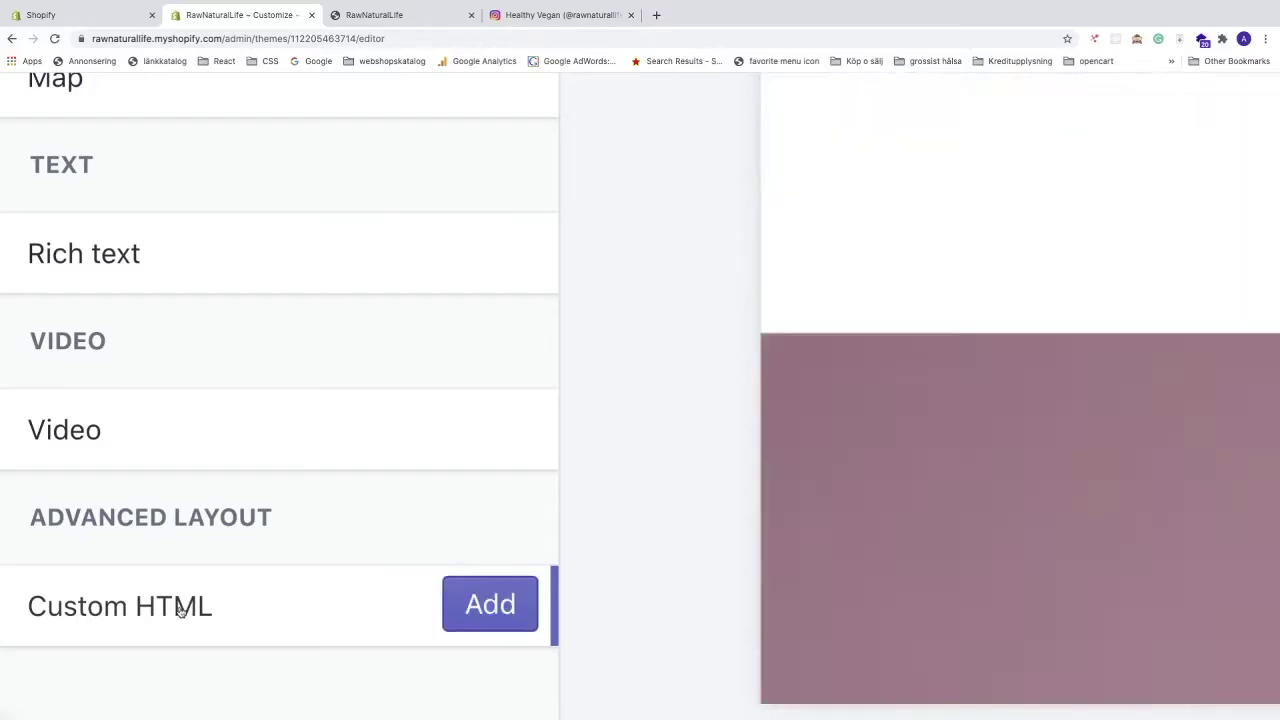
pyautogui.click(490, 606)
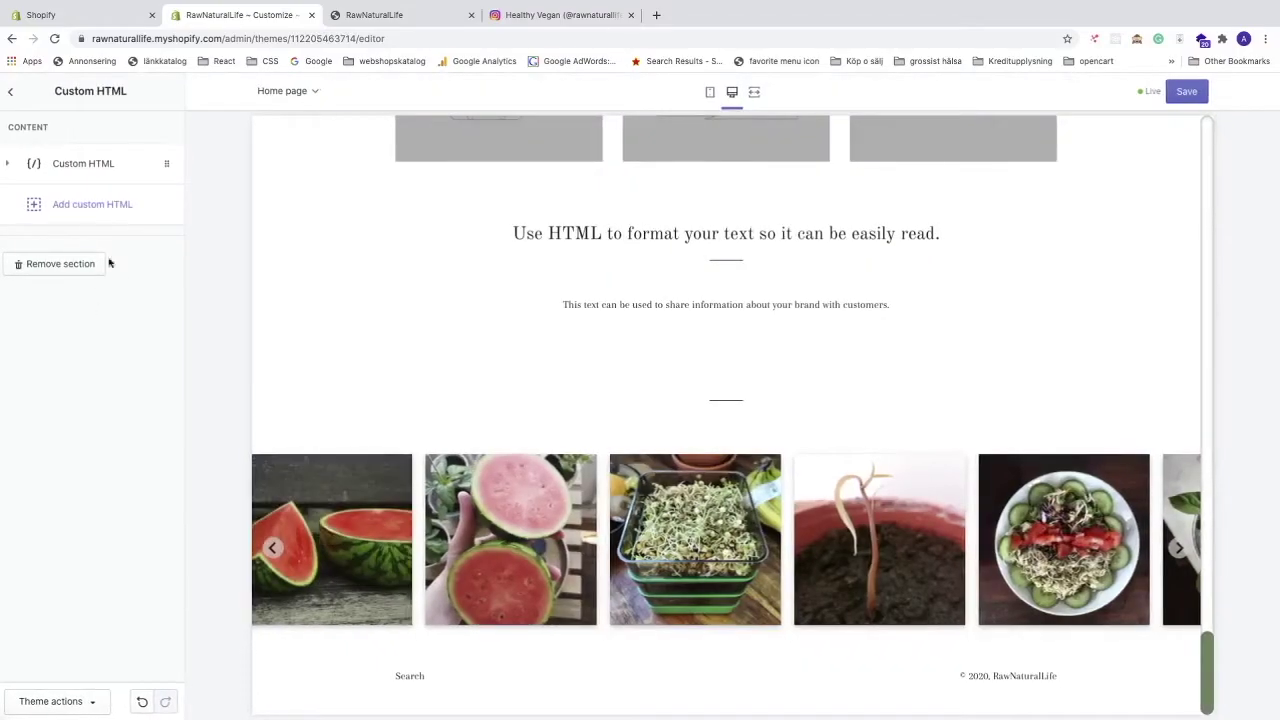
pyautogui.click(75, 168)
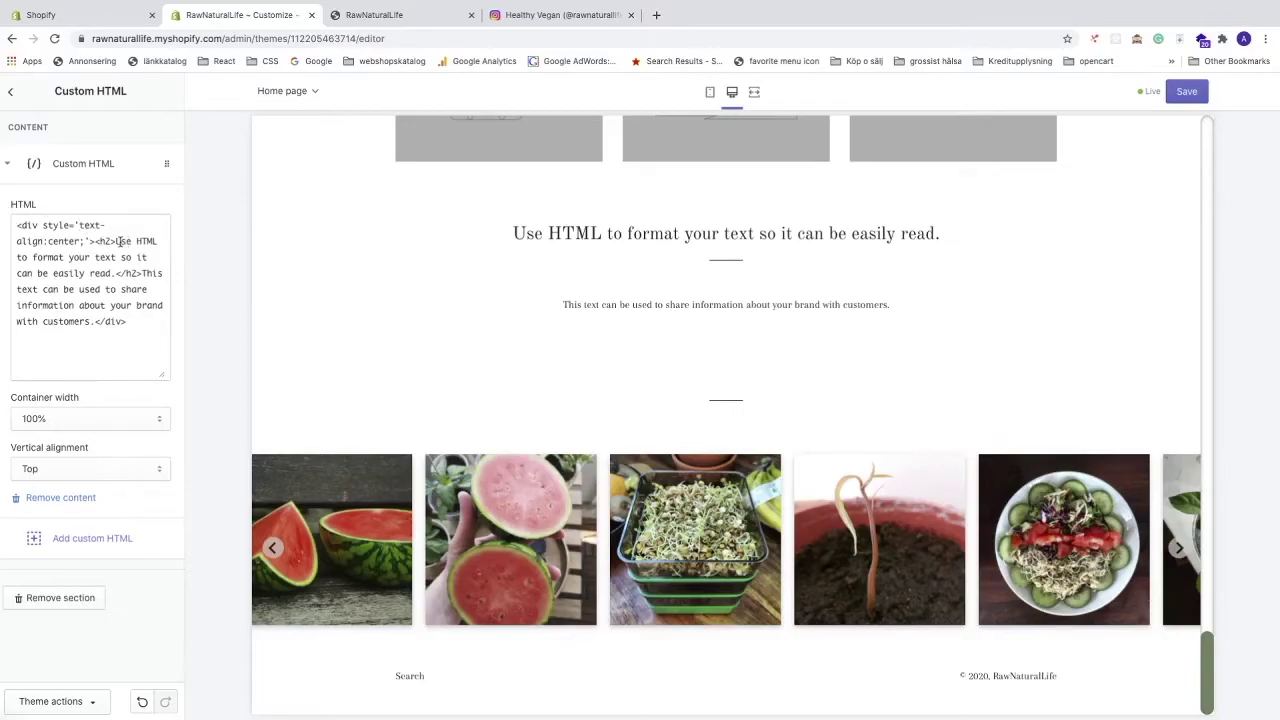
pyautogui.moveTo(117, 241); pyautogui.dragTo(114, 273)
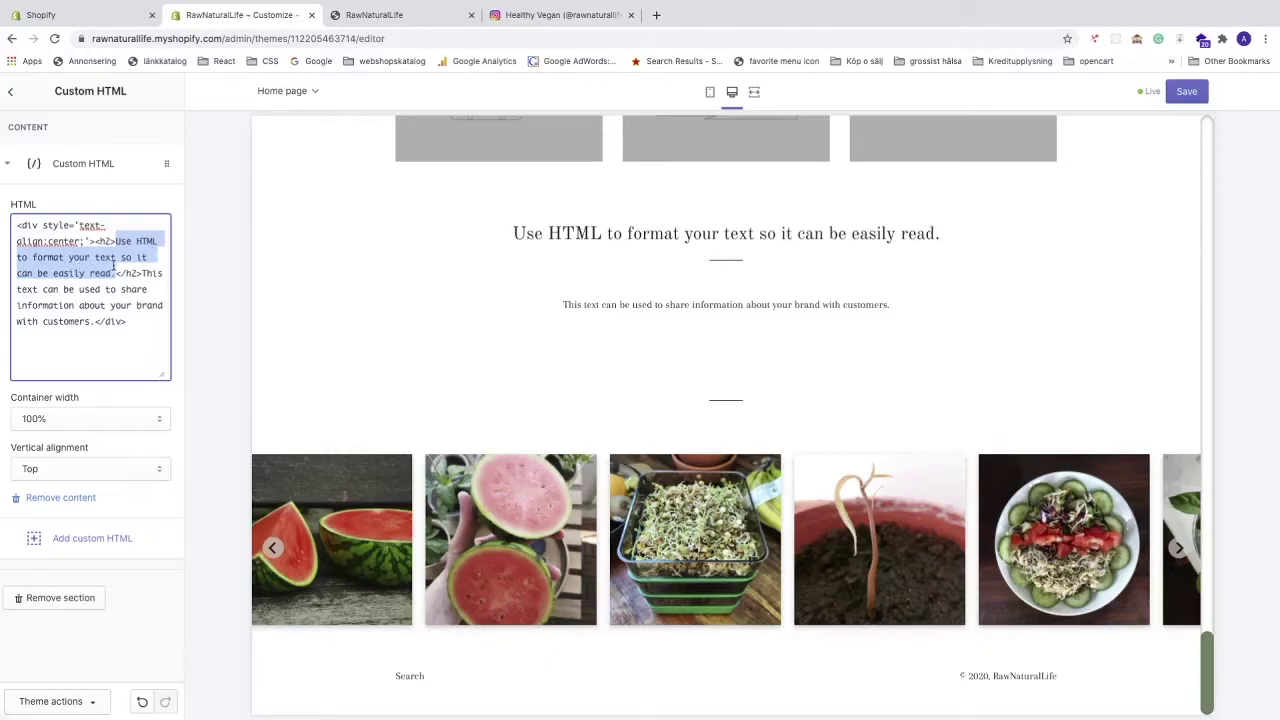
pyautogui.moveTo(510, 233); pyautogui.dragTo(829, 234)
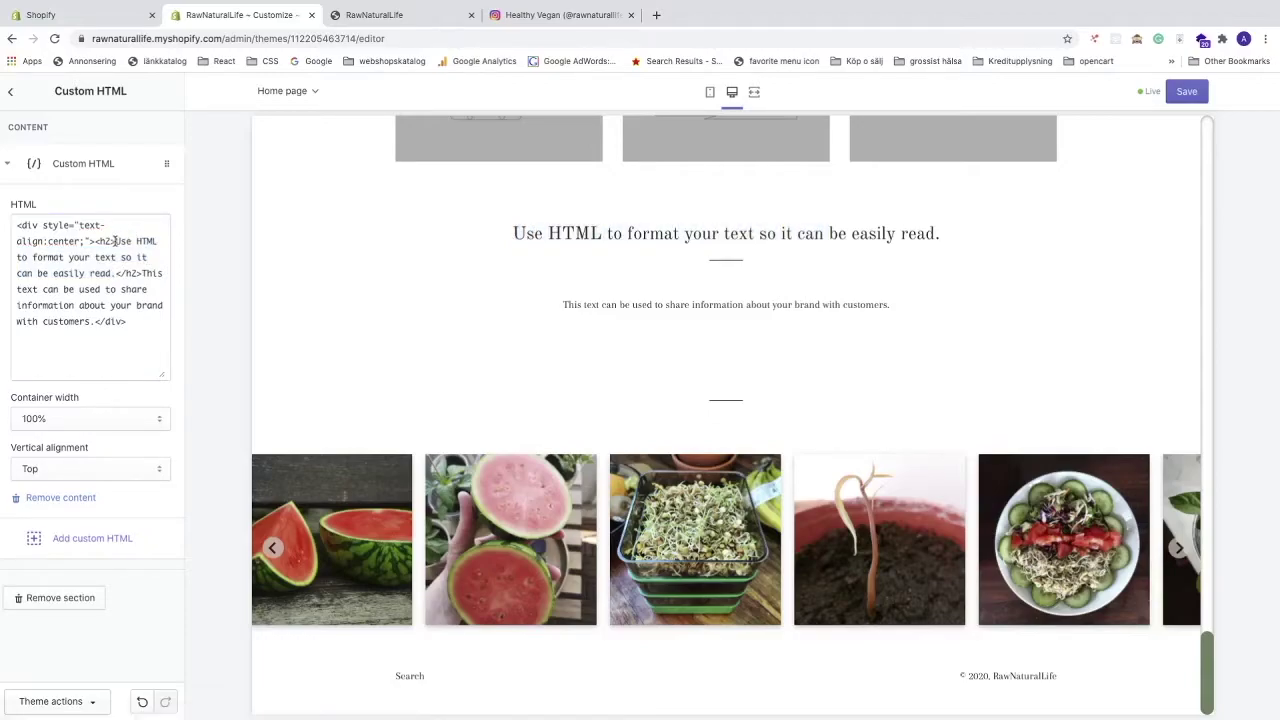
pyautogui.moveTo(115, 241); pyautogui.dragTo(120, 272)
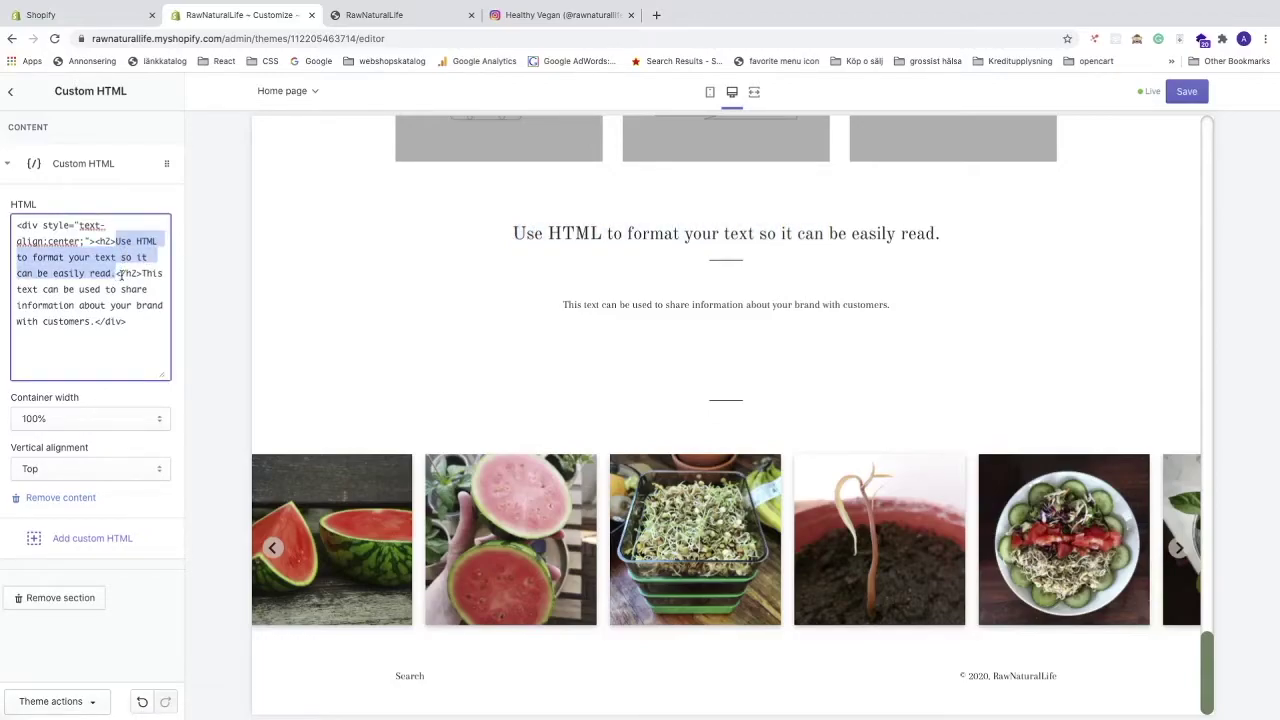
pyautogui.press('BackSpace')
pyautogui.write('Follow Us')
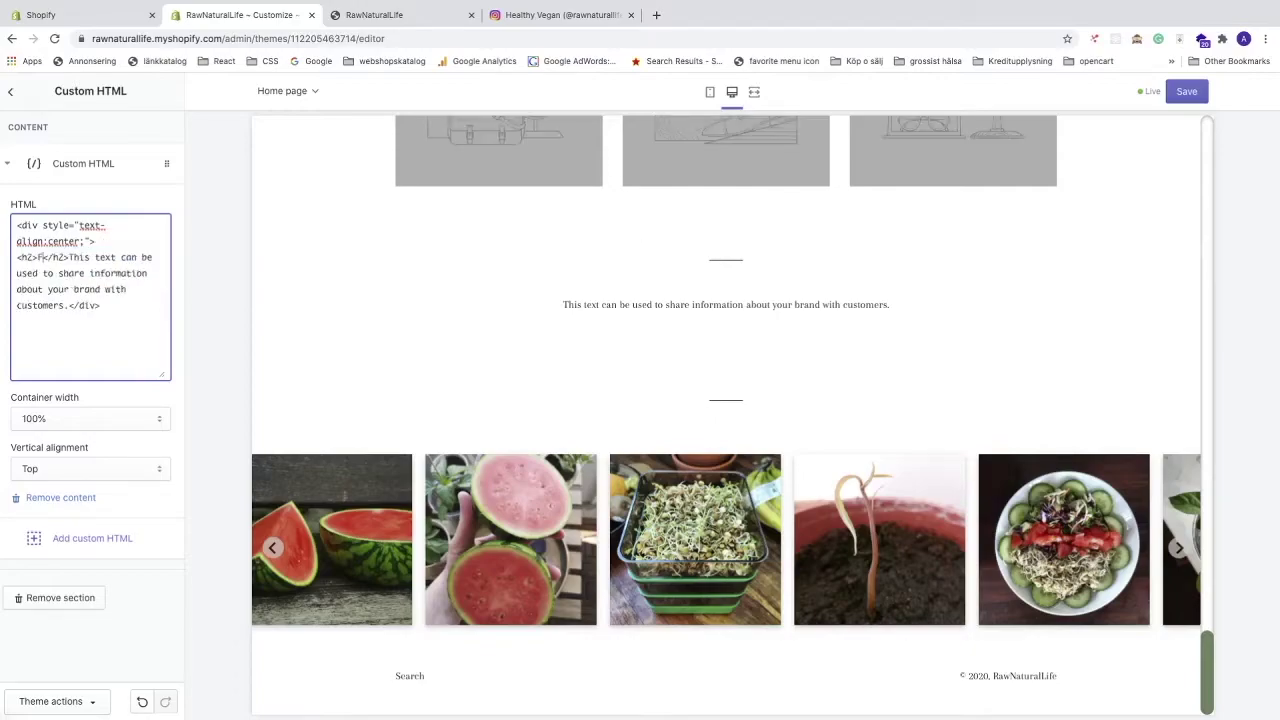
pyautogui.write('s')
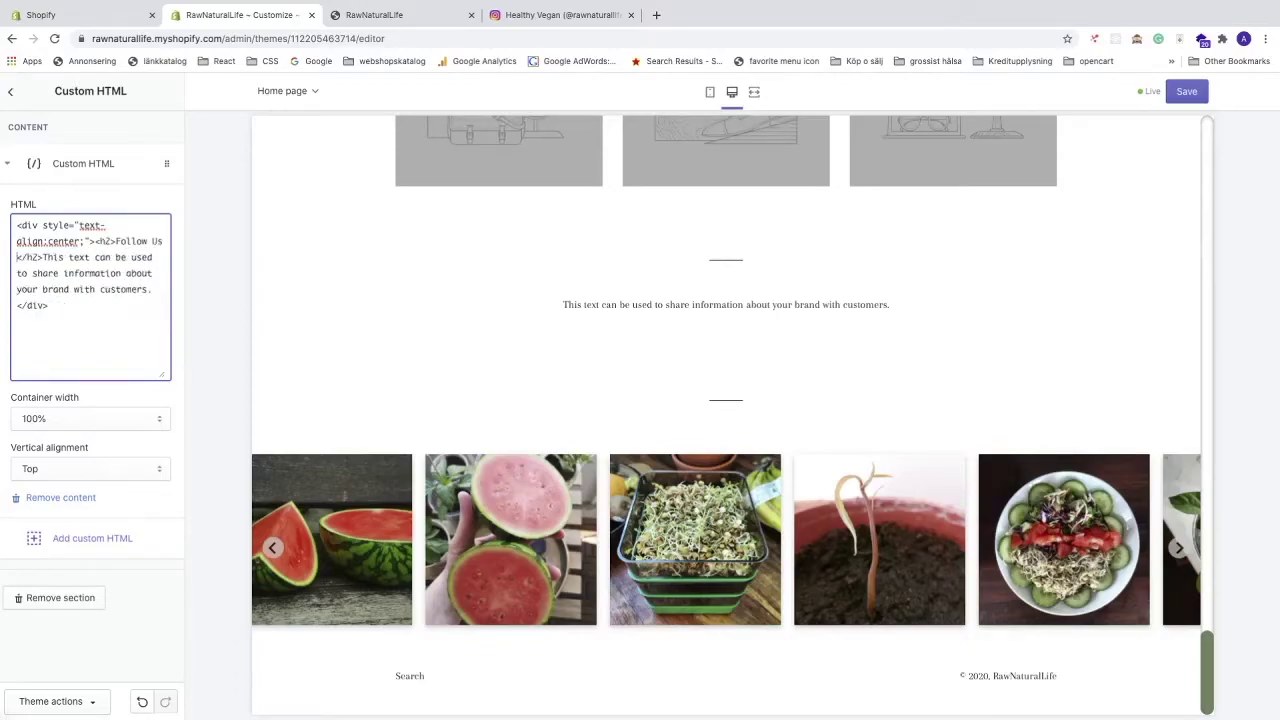
pyautogui.write(' @RawNaturalL')
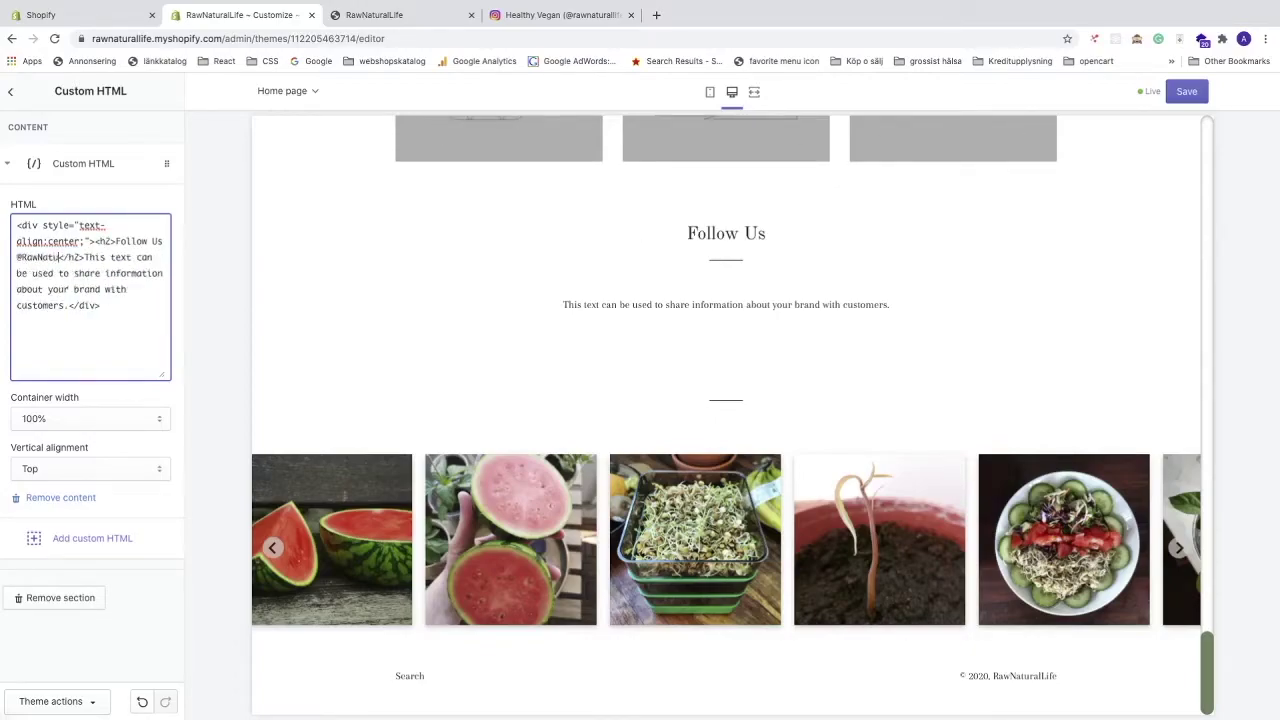
pyautogui.write('Life ')
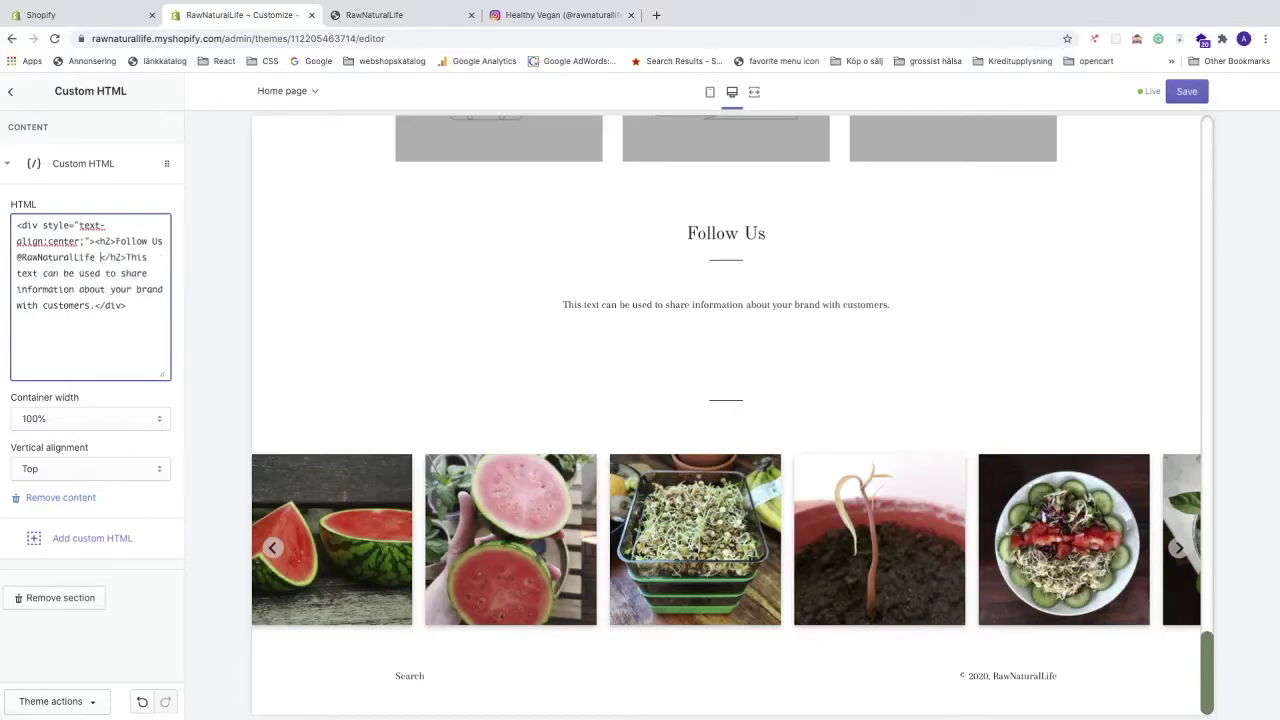
pyautogui.write('on Instagra')
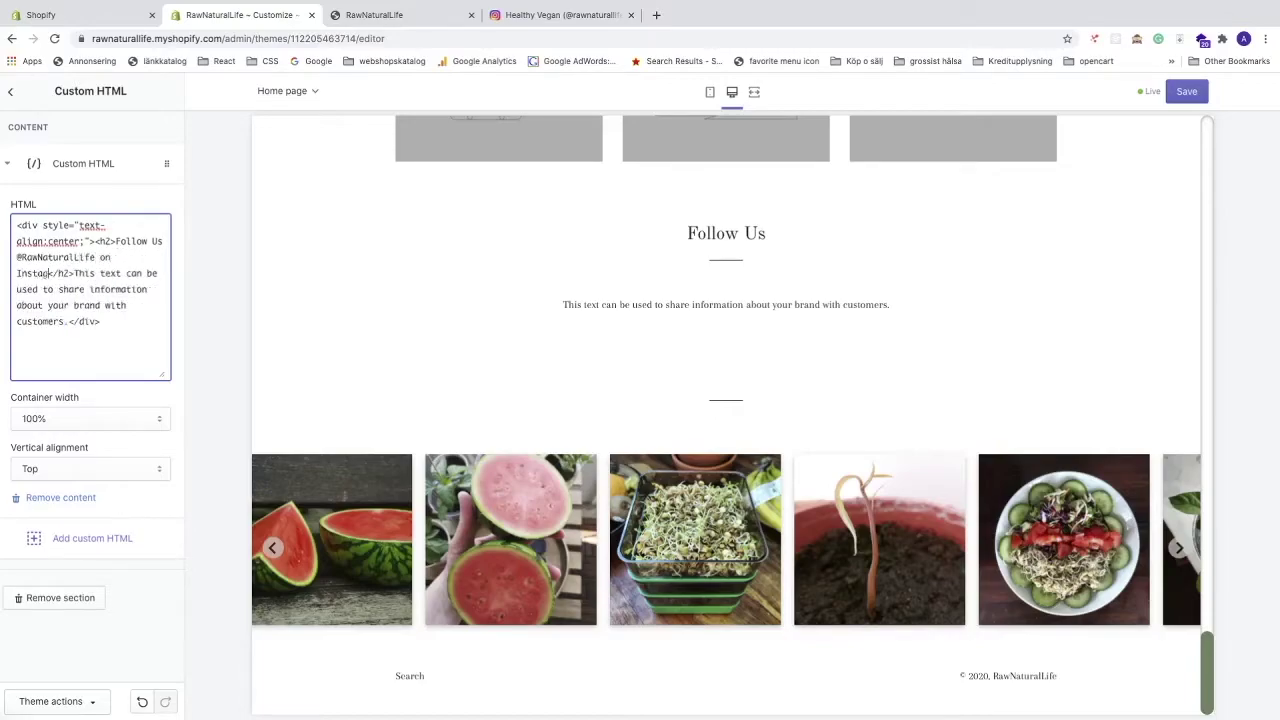
pyautogui.write('m')
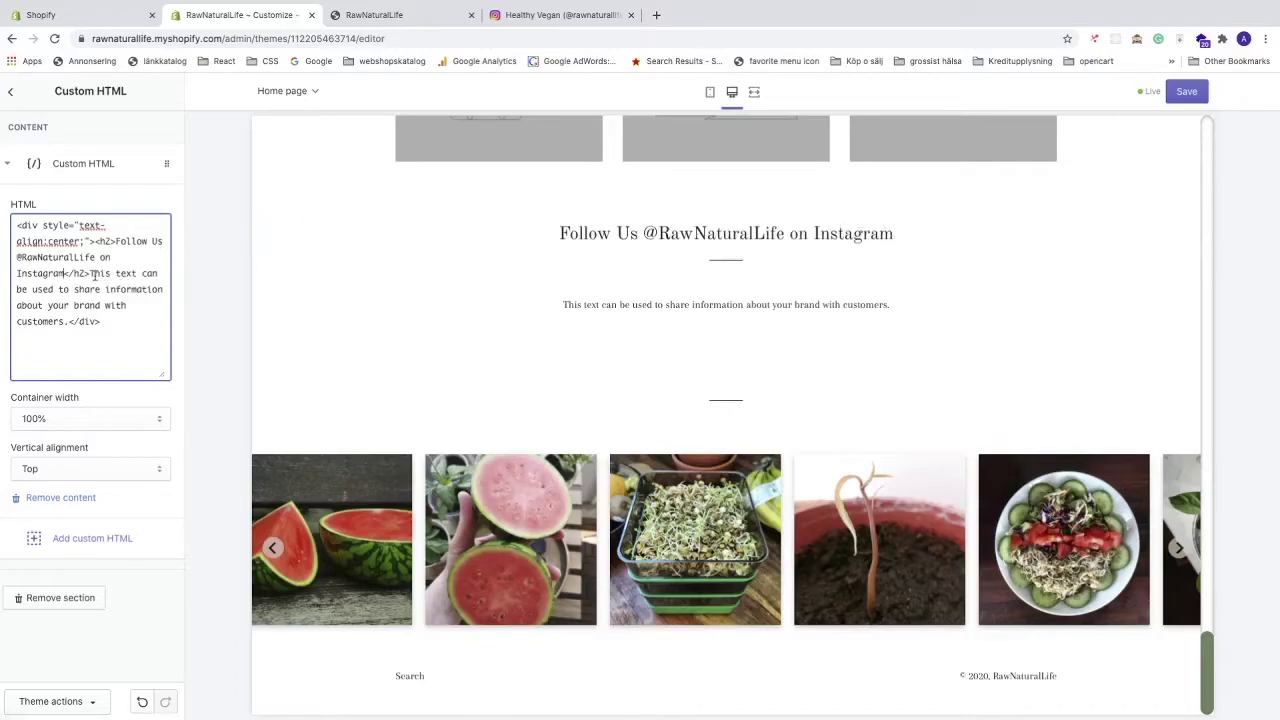
# Step: Replace the sample paragraph with the pasted instagram-feed-box div
pyautogui.moveTo(91, 273); pyautogui.dragTo(68, 318)
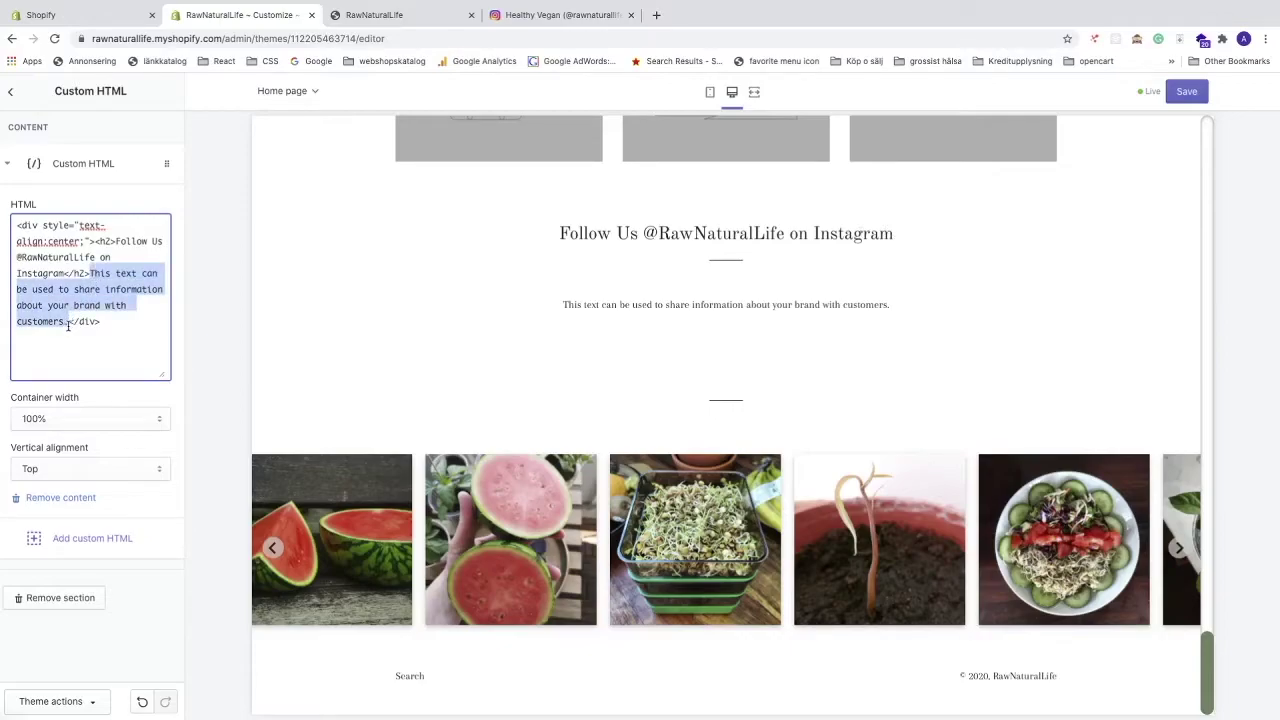
pyautogui.press('BackSpace')
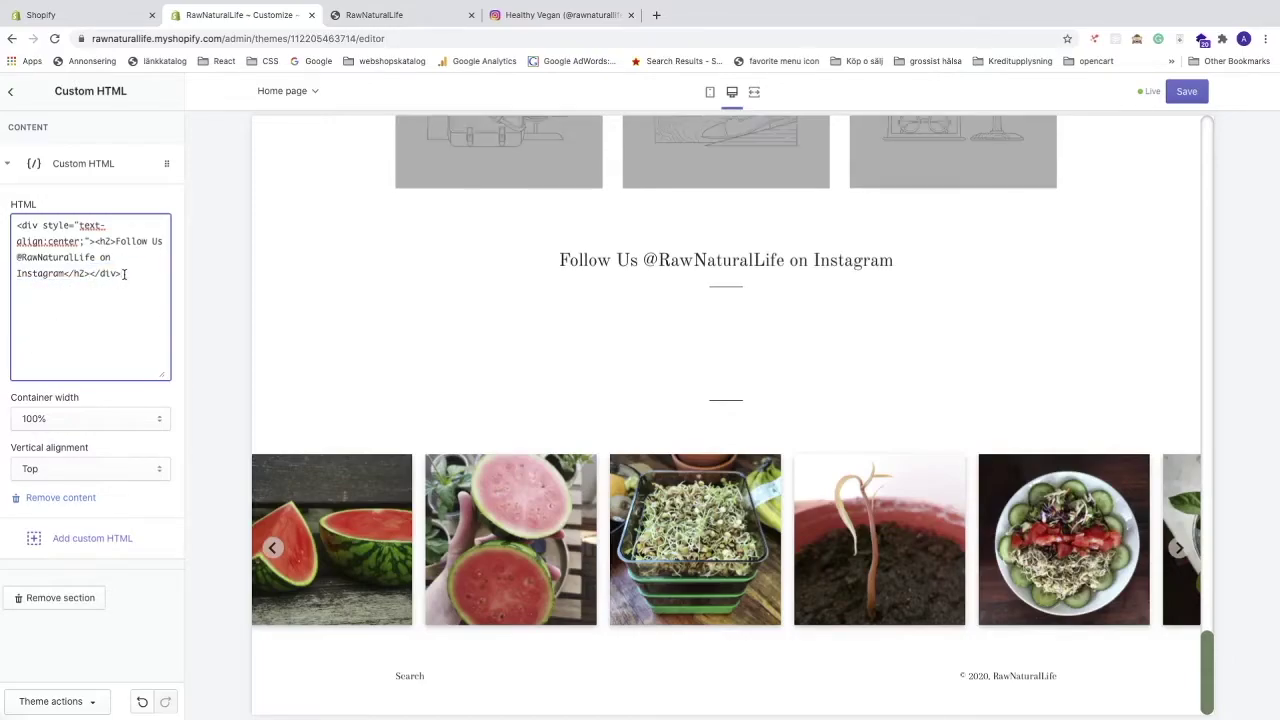
pyautogui.write('<div id="instagram-feed-box"></div>')
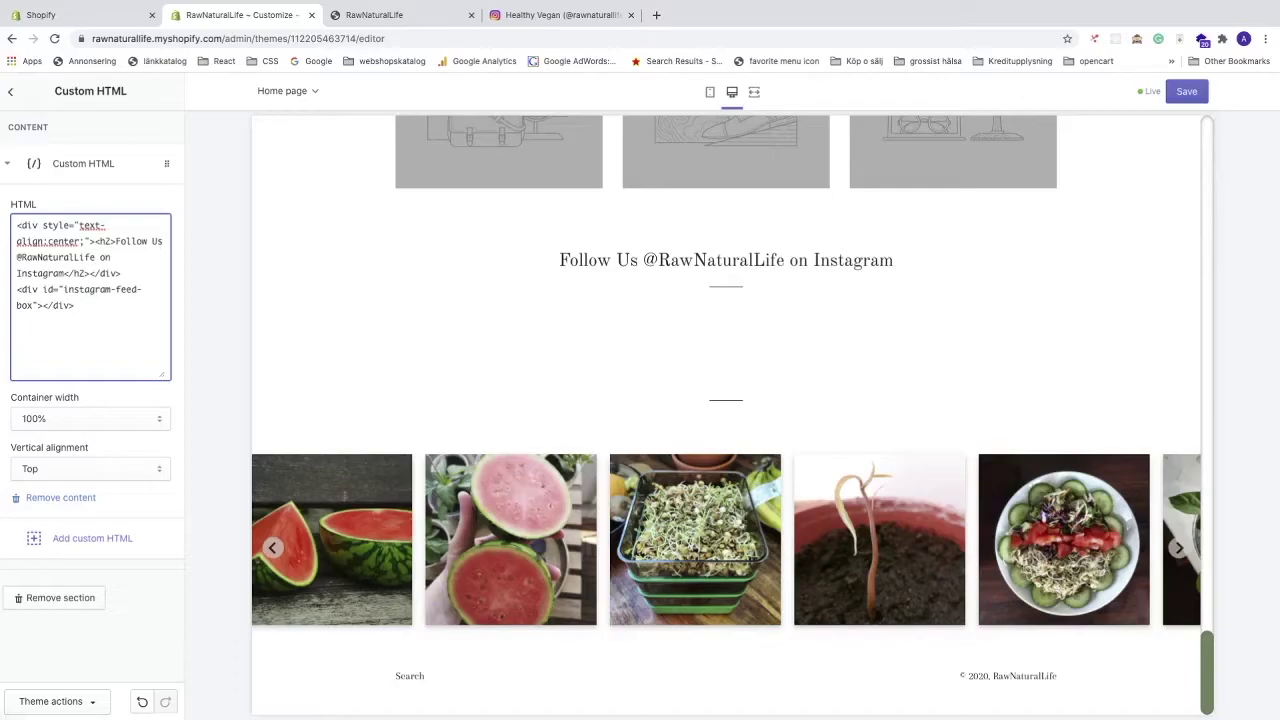
# Step: Save the home page and browse the Instagram photo carousel in the preview
pyautogui.click(1189, 93)
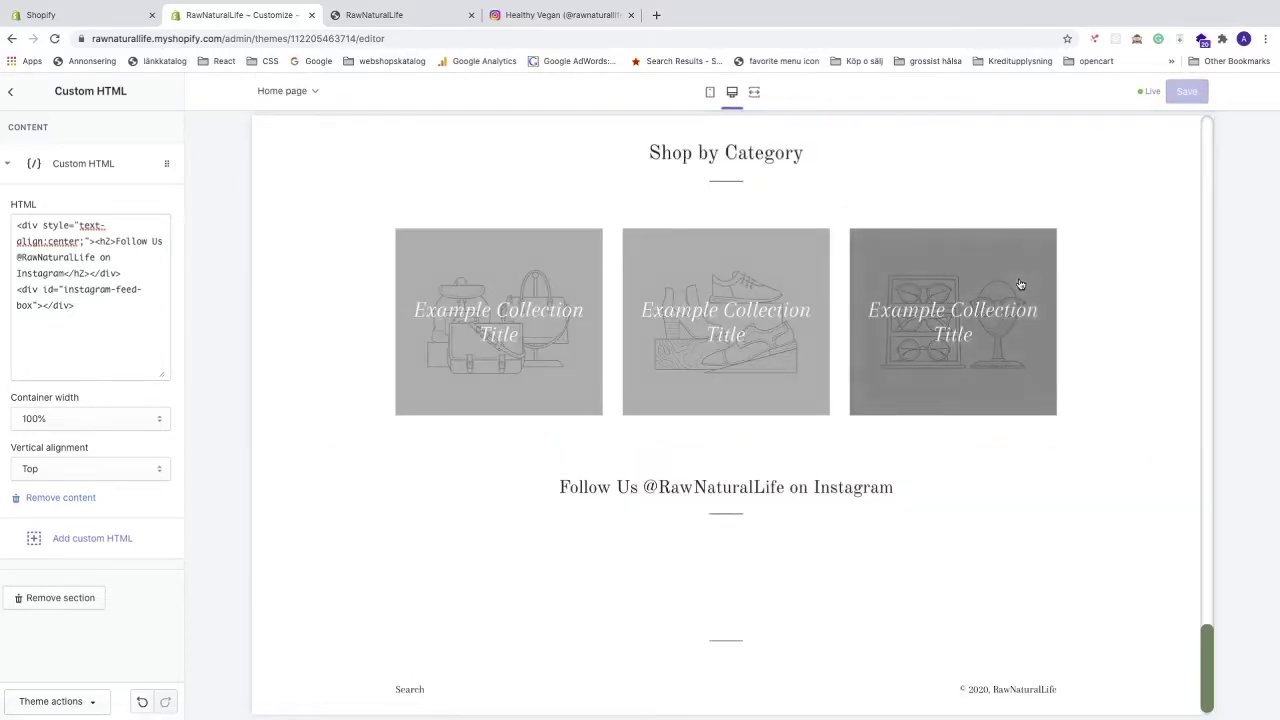
pyautogui.scroll(-3, 1020, 286)
pyautogui.scroll(-2, 1048, 290)
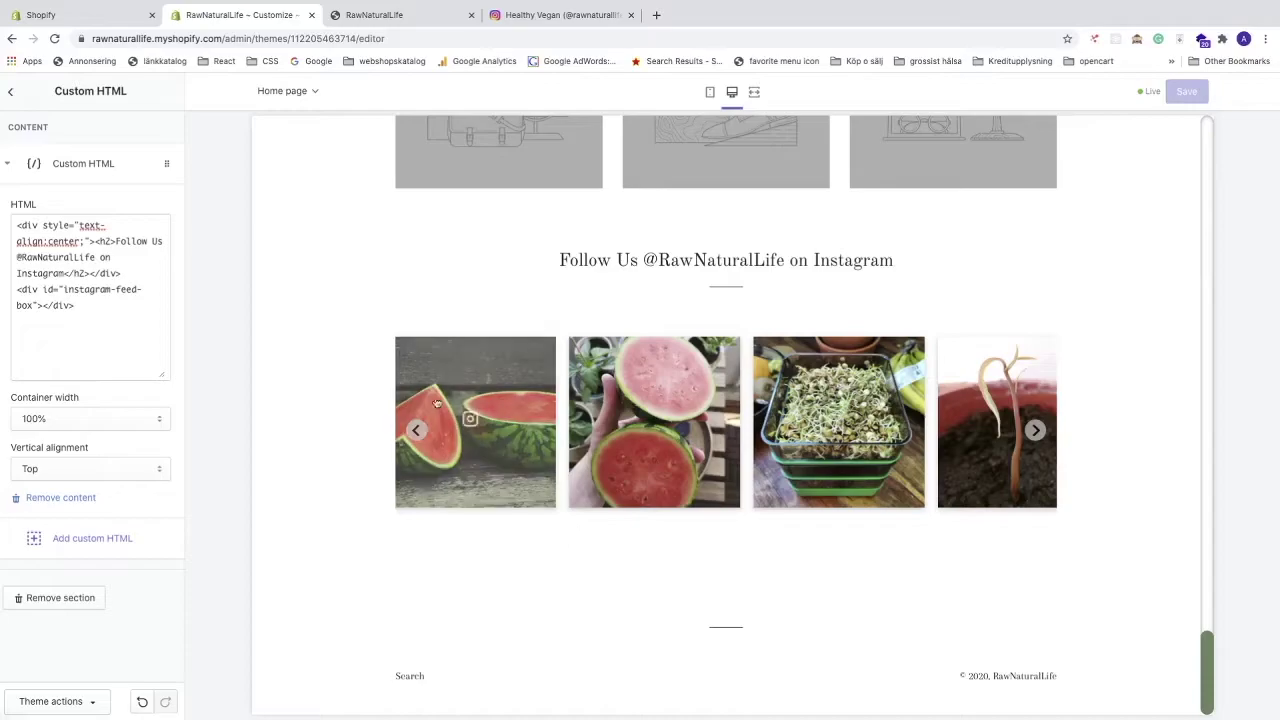
pyautogui.click(417, 431)
pyautogui.click(417, 431)
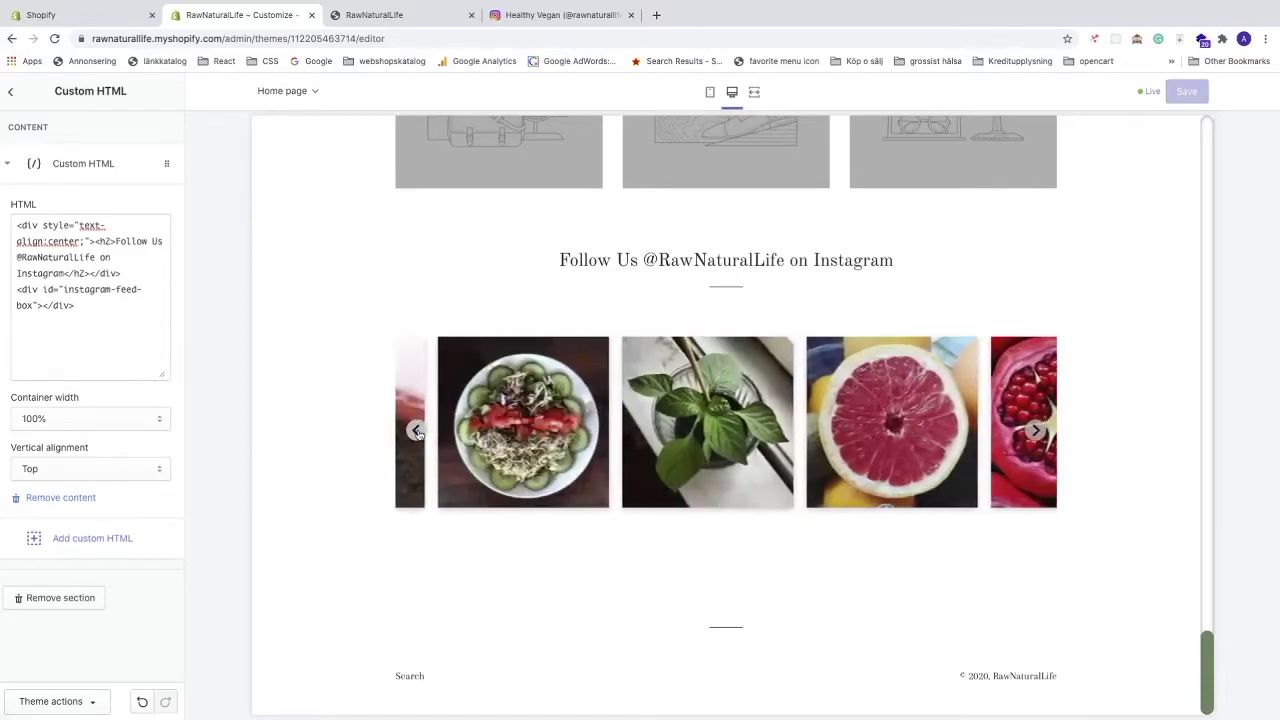
pyautogui.click(417, 431)
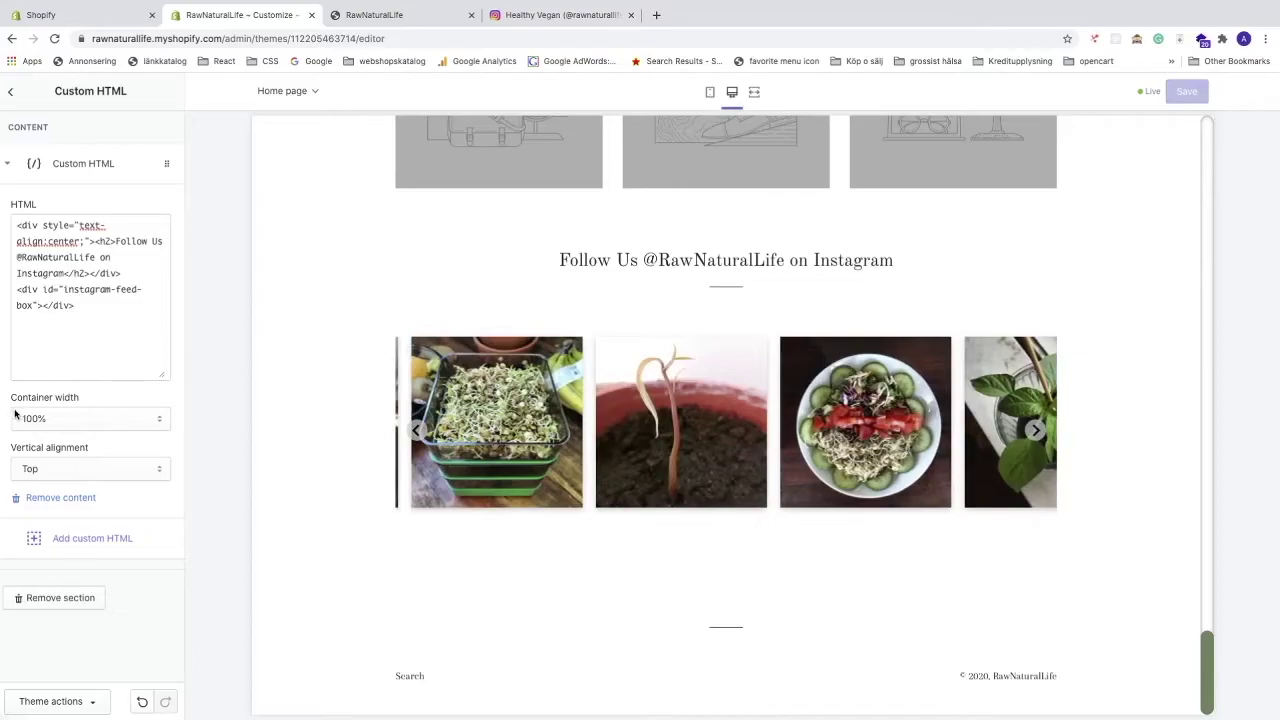
# Step: Set the Custom HTML Container width to 100%, after briefly trying 25%, and save
pyautogui.click(72, 412)
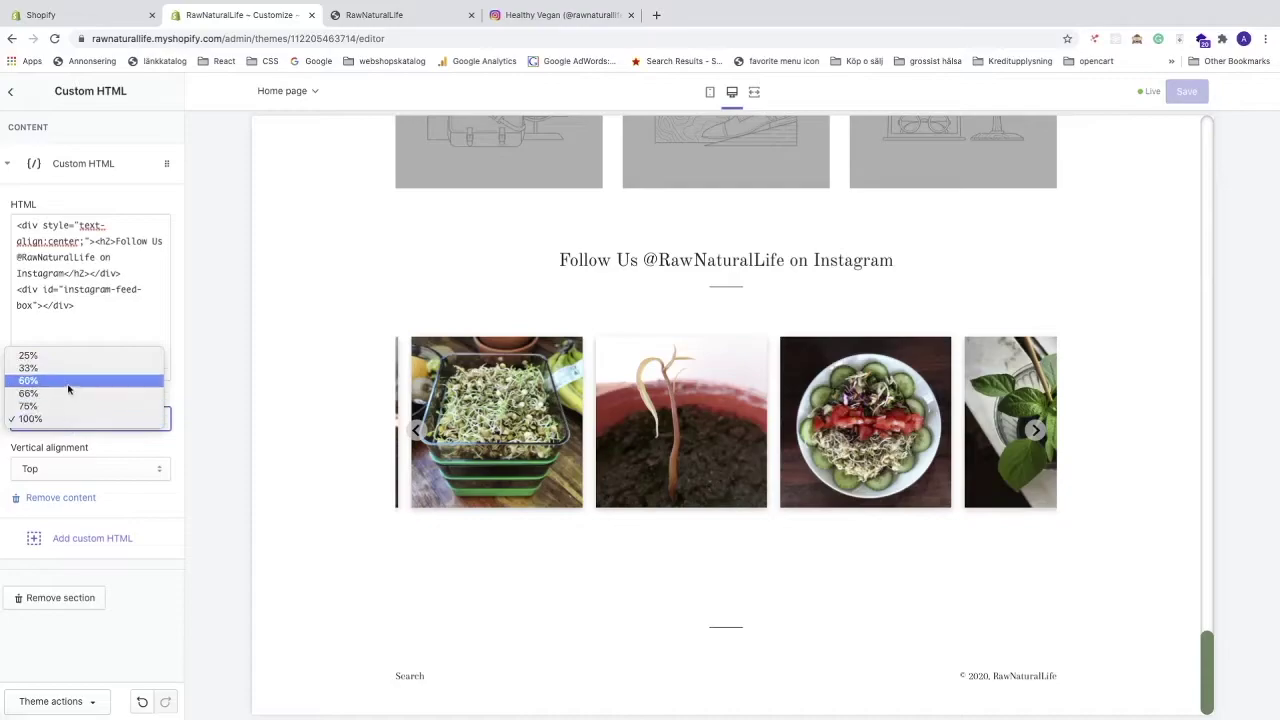
pyautogui.click(72, 356)
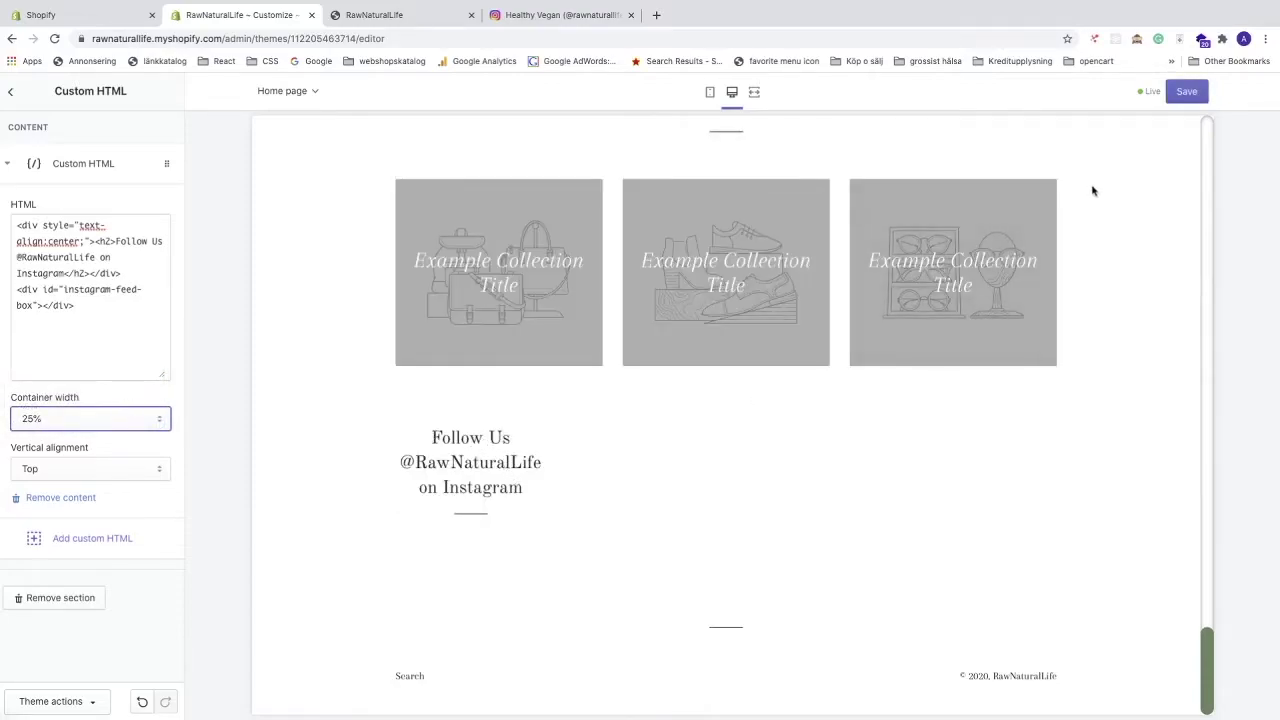
pyautogui.click(1186, 91)
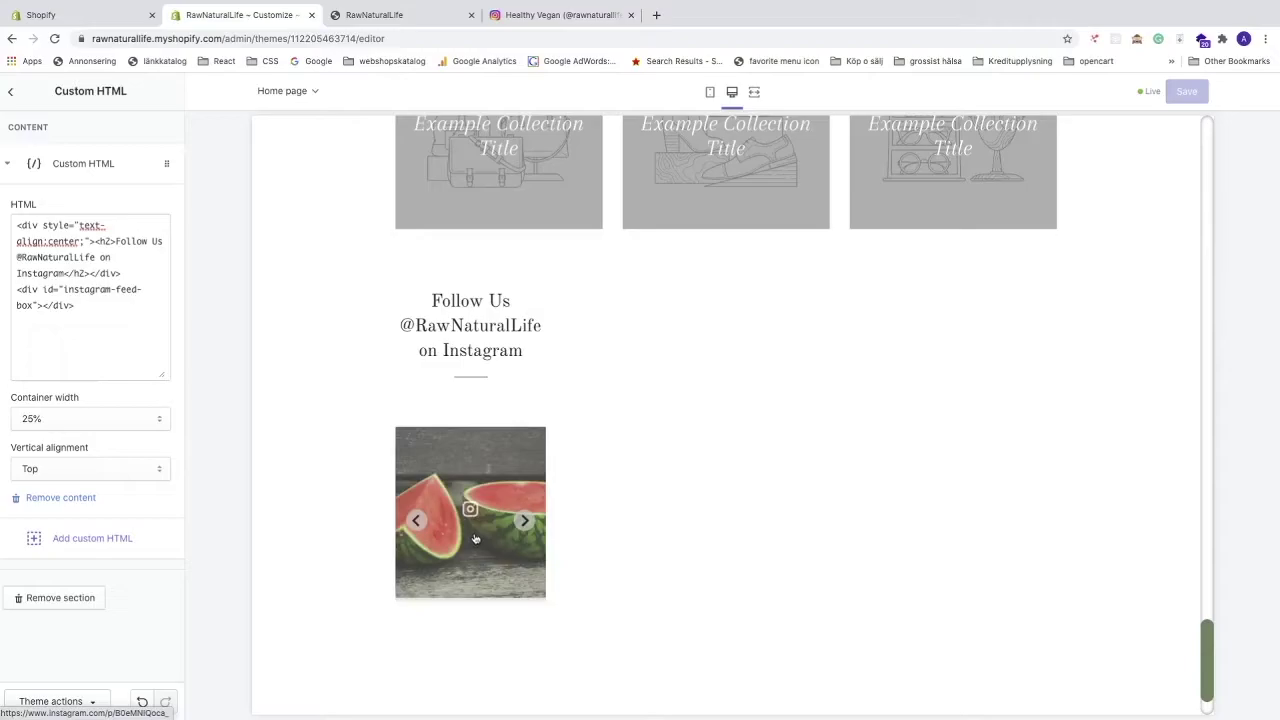
pyautogui.click(86, 418)
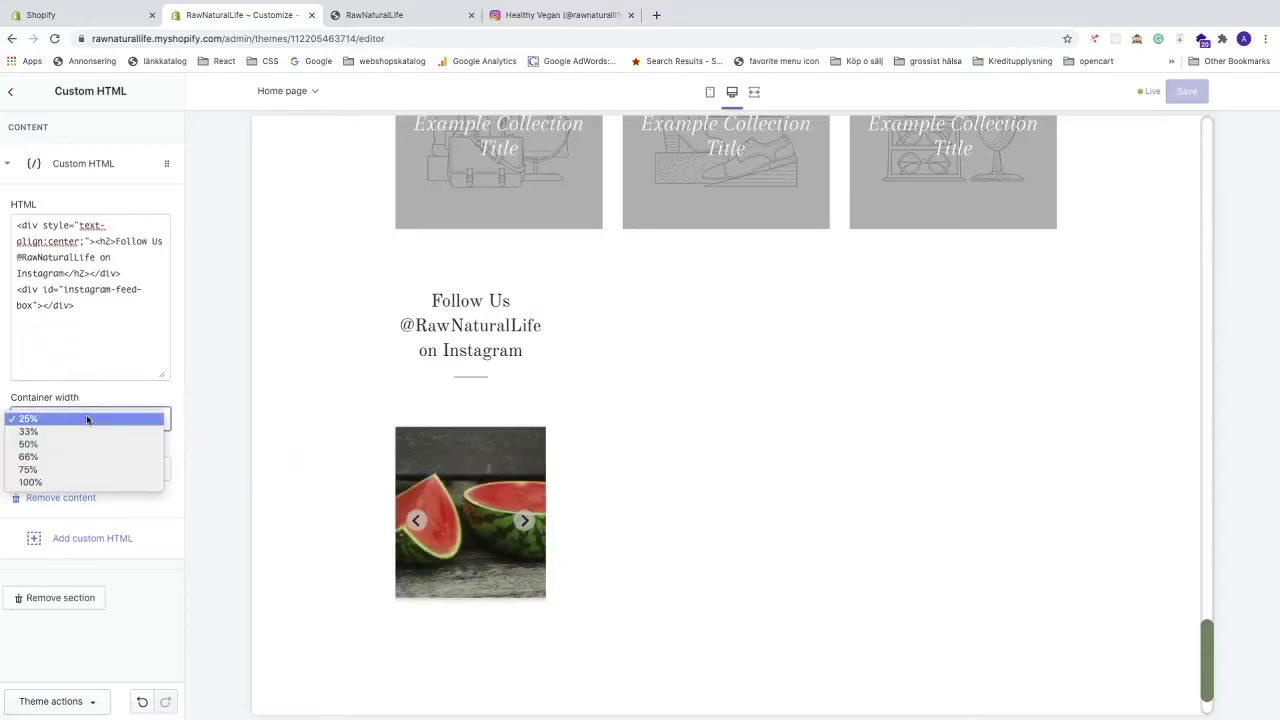
pyautogui.click(80, 482)
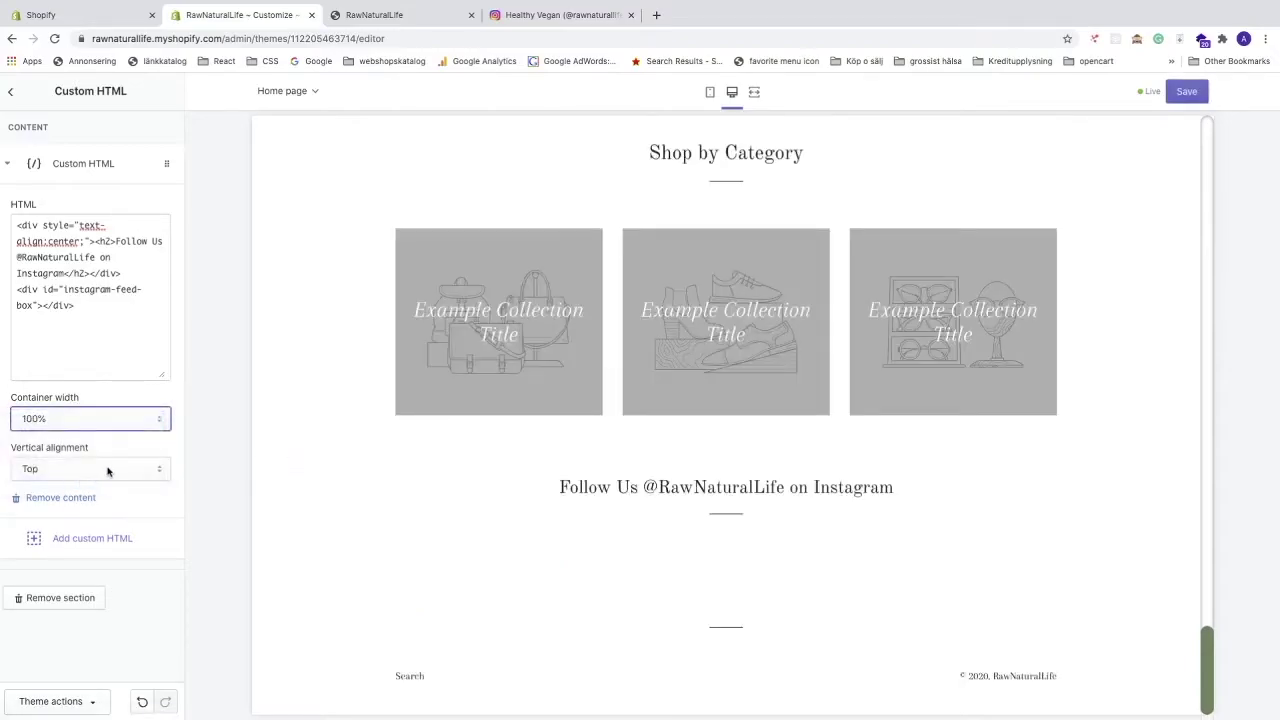
pyautogui.click(1186, 91)
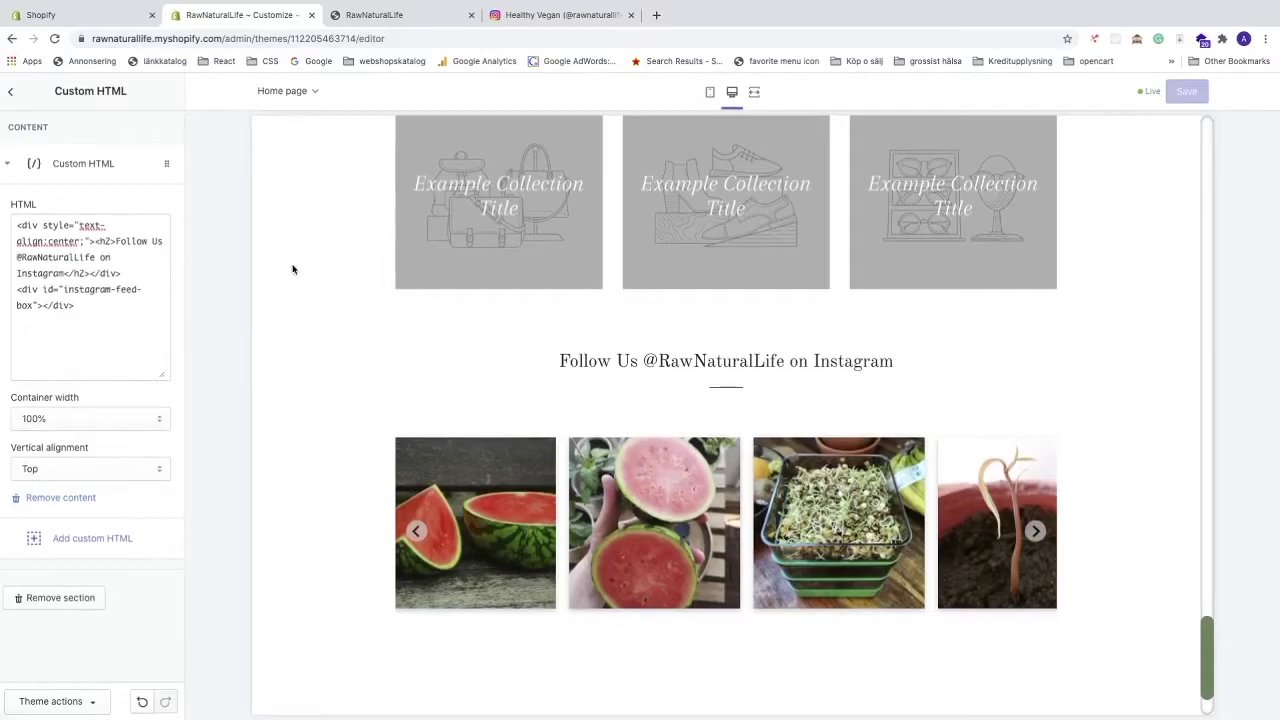
# Step: Drag the Instagram feed Custom HTML section up to just below the first Rich text section
pyautogui.click(13, 96)
pyautogui.scroll(-1, 63, 386)
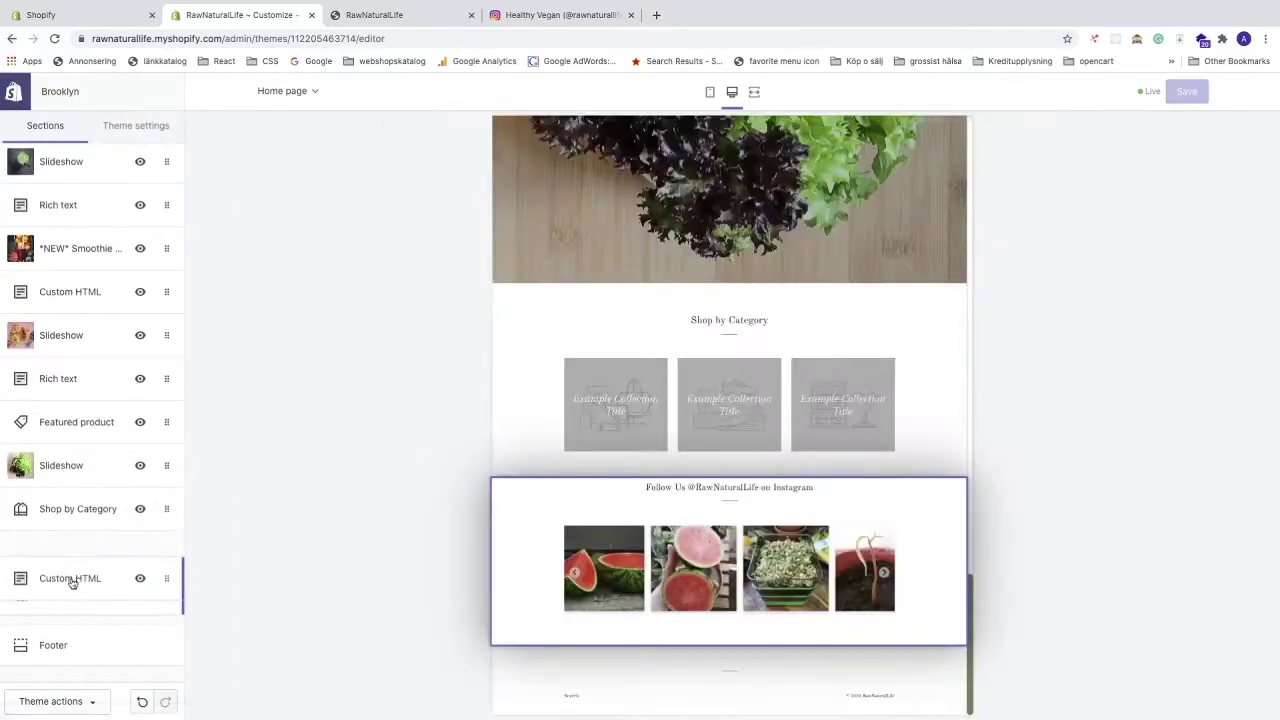
pyautogui.moveTo(72, 555)
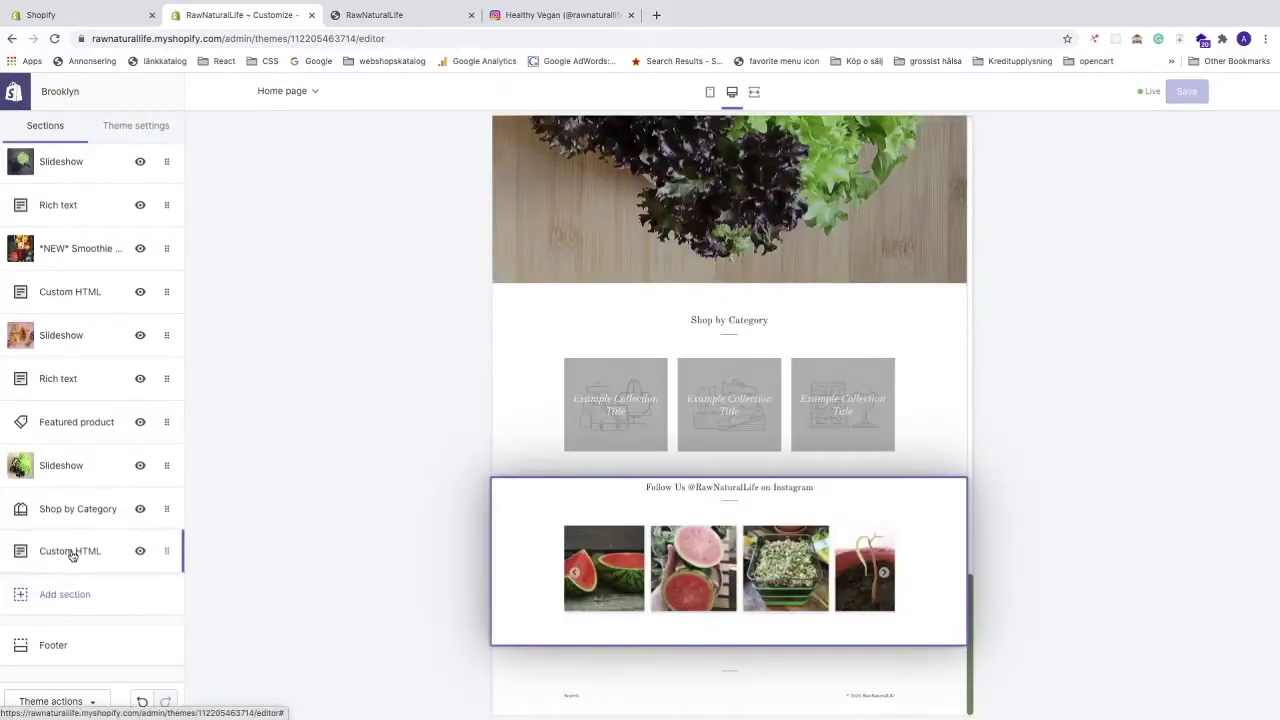
pyautogui.moveTo(72, 555); pyautogui.dragTo(64, 254)
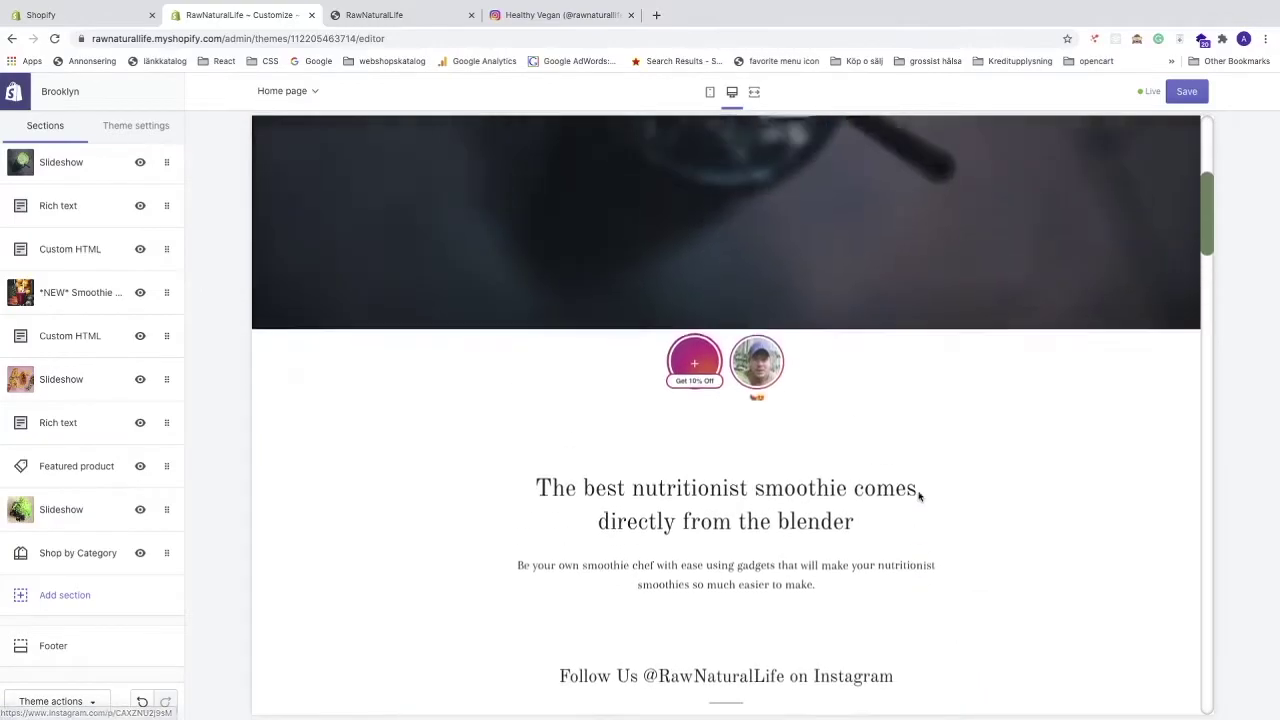
pyautogui.scroll(-2, 847, 449)
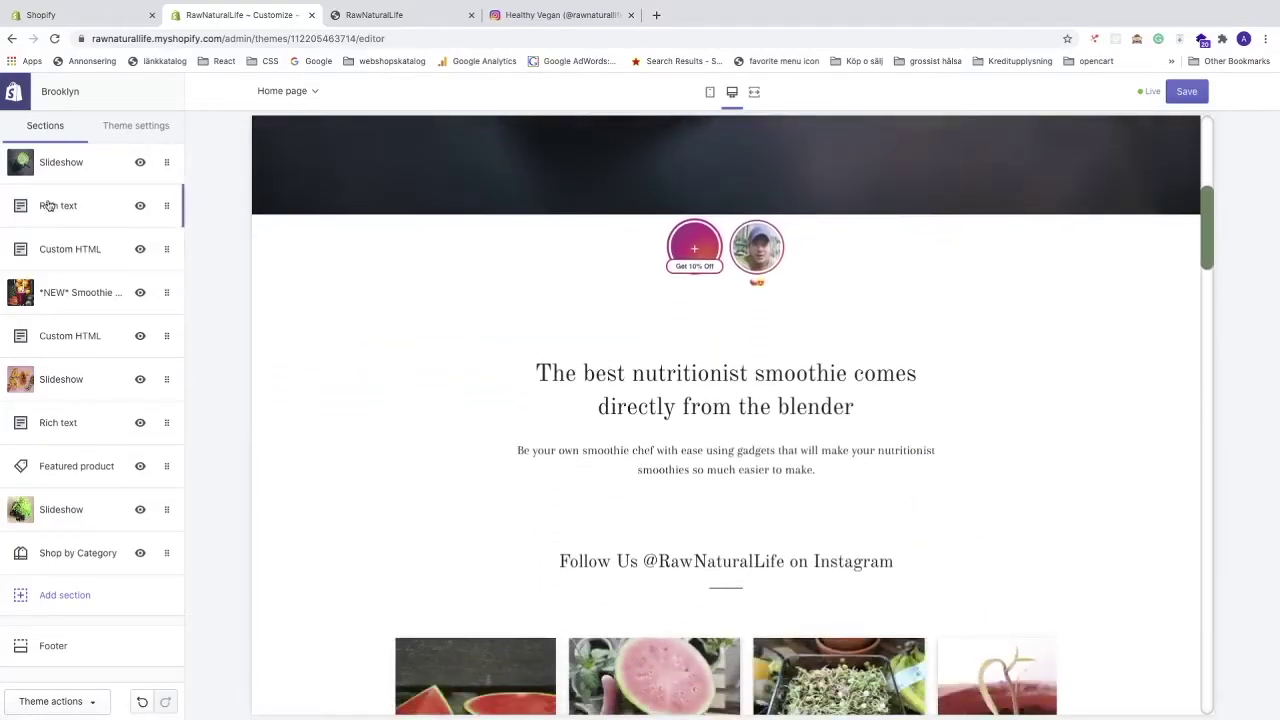
pyautogui.scroll(-2, 713, 455)
pyautogui.scroll(-1, 715, 462)
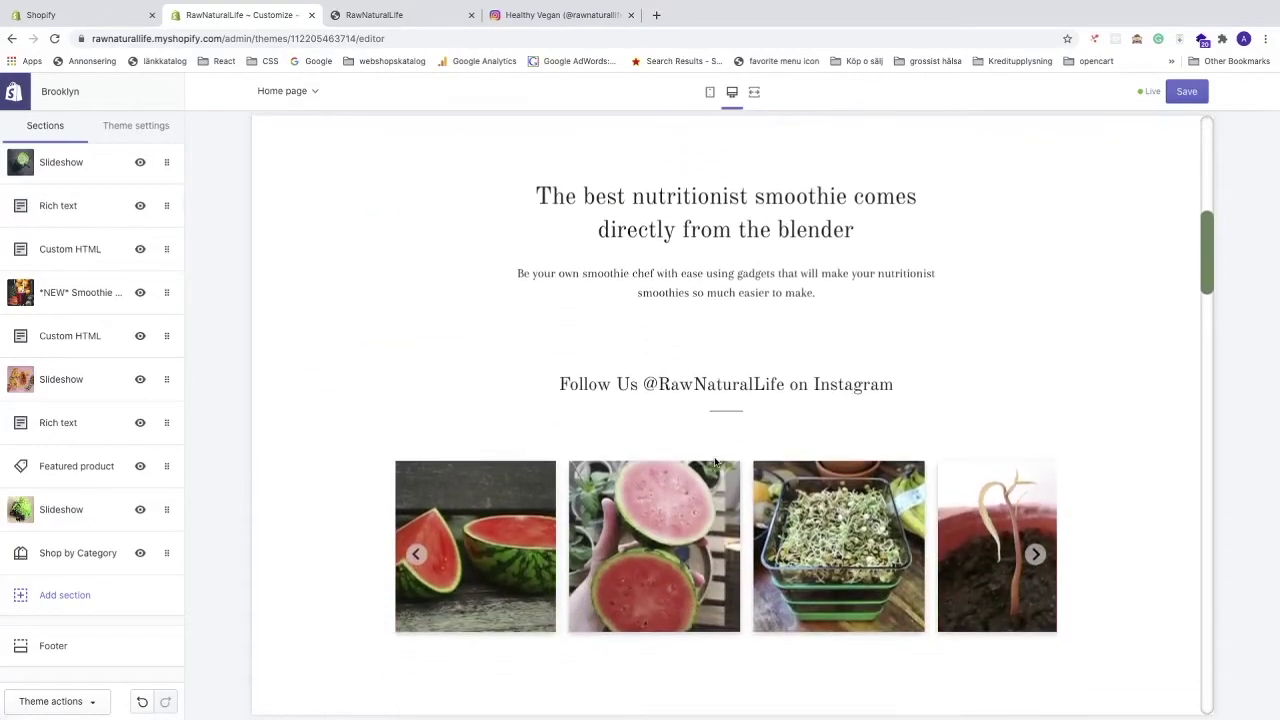
pyautogui.scroll(4, 715, 462)
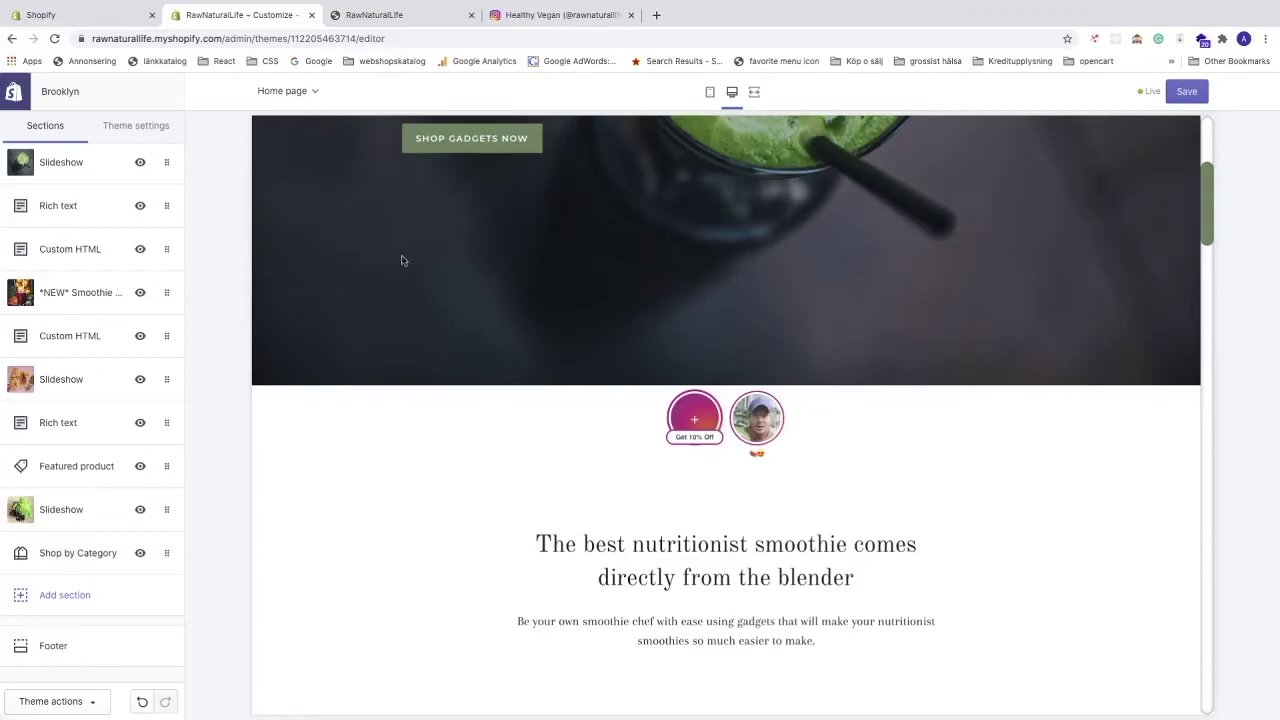
# Step: Open the Instagram Feed + Stories app from the store admin's Apps page
pyautogui.click(90, 22)
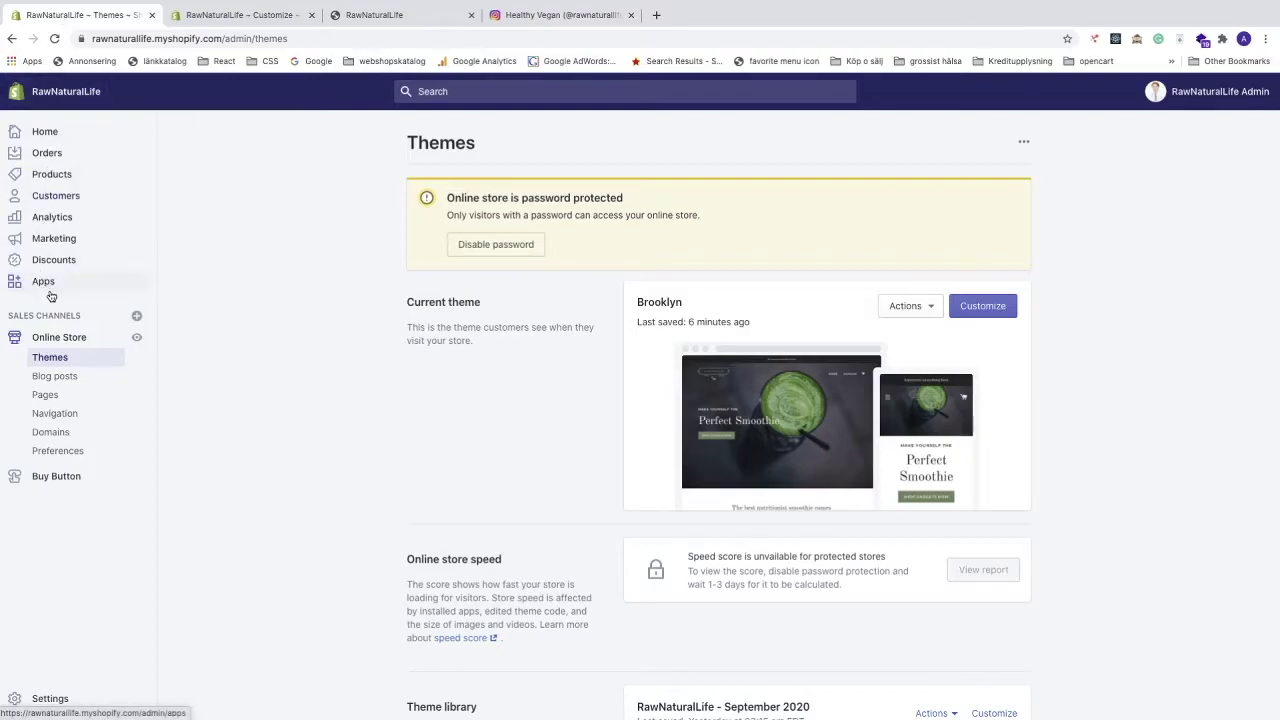
pyautogui.keyDown('ctrl'); pyautogui.scroll(5, 68, 298); pyautogui.keyUp('ctrl')
pyautogui.click(137, 397)
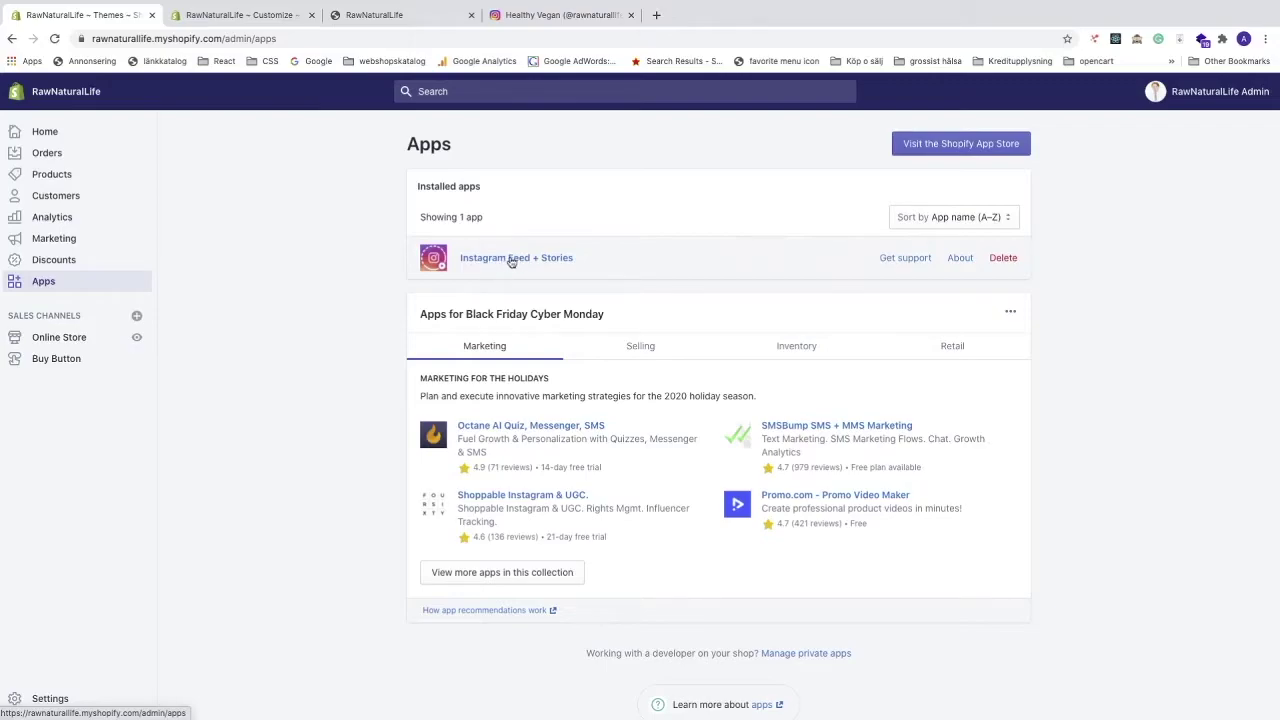
pyautogui.click(509, 261)
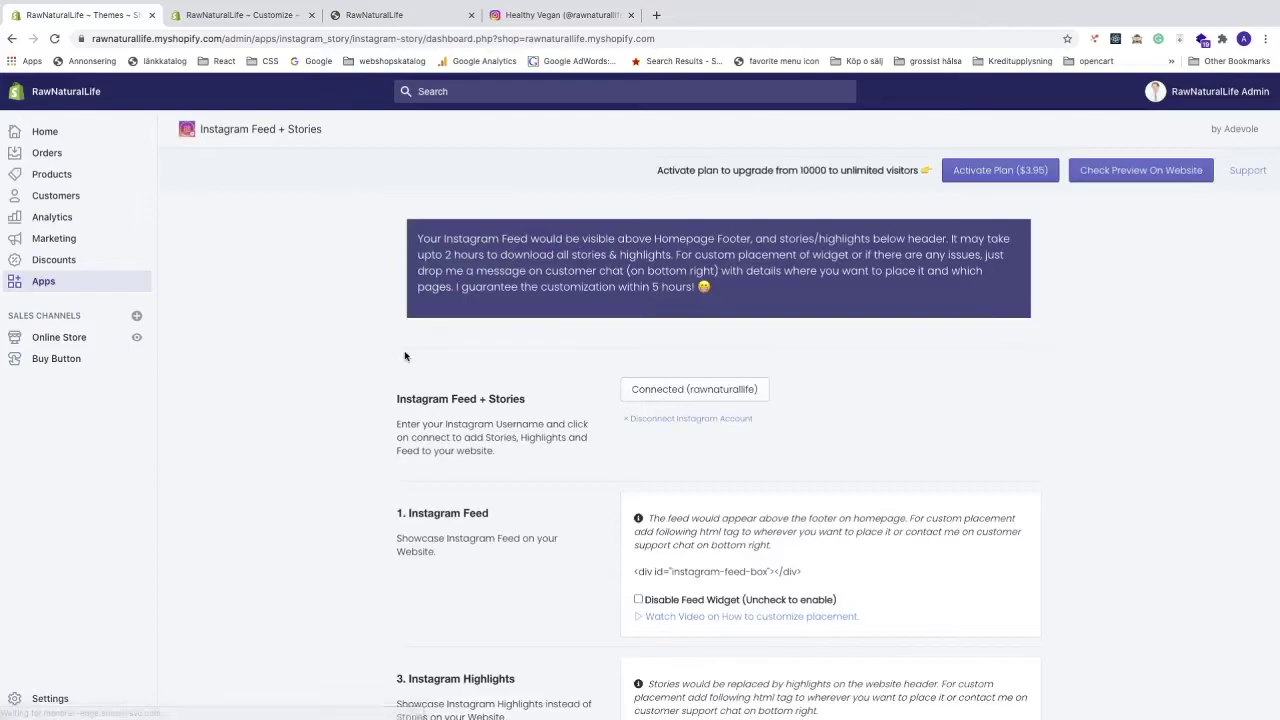
pyautogui.scroll(-3, 360, 398)
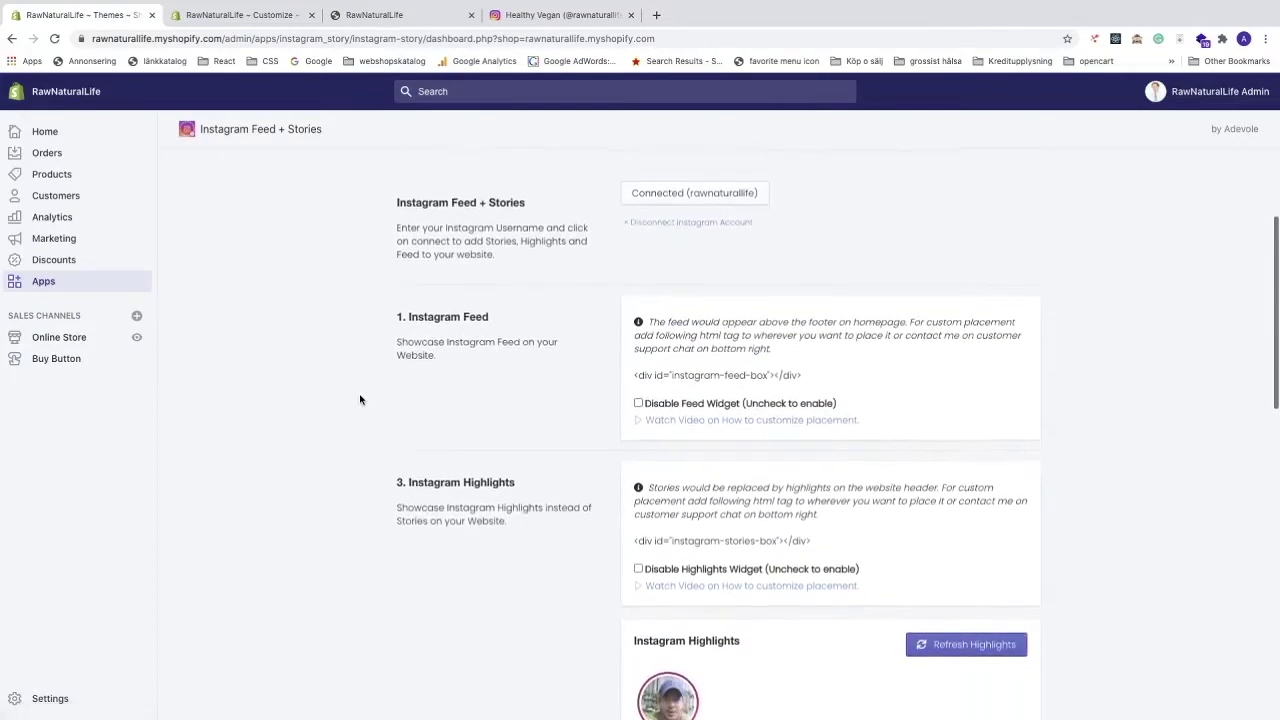
pyautogui.scroll(3, 360, 400)
pyautogui.scroll(-2, 600, 506)
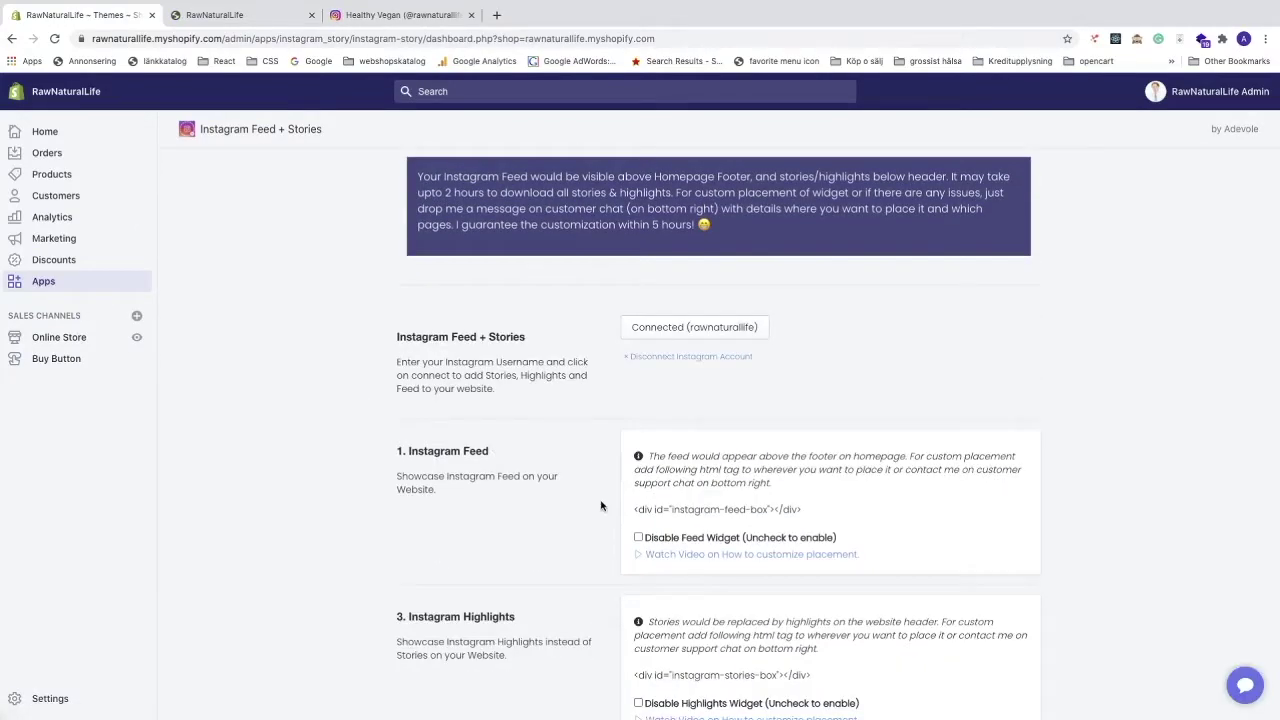
pyautogui.scroll(-1, 601, 505)
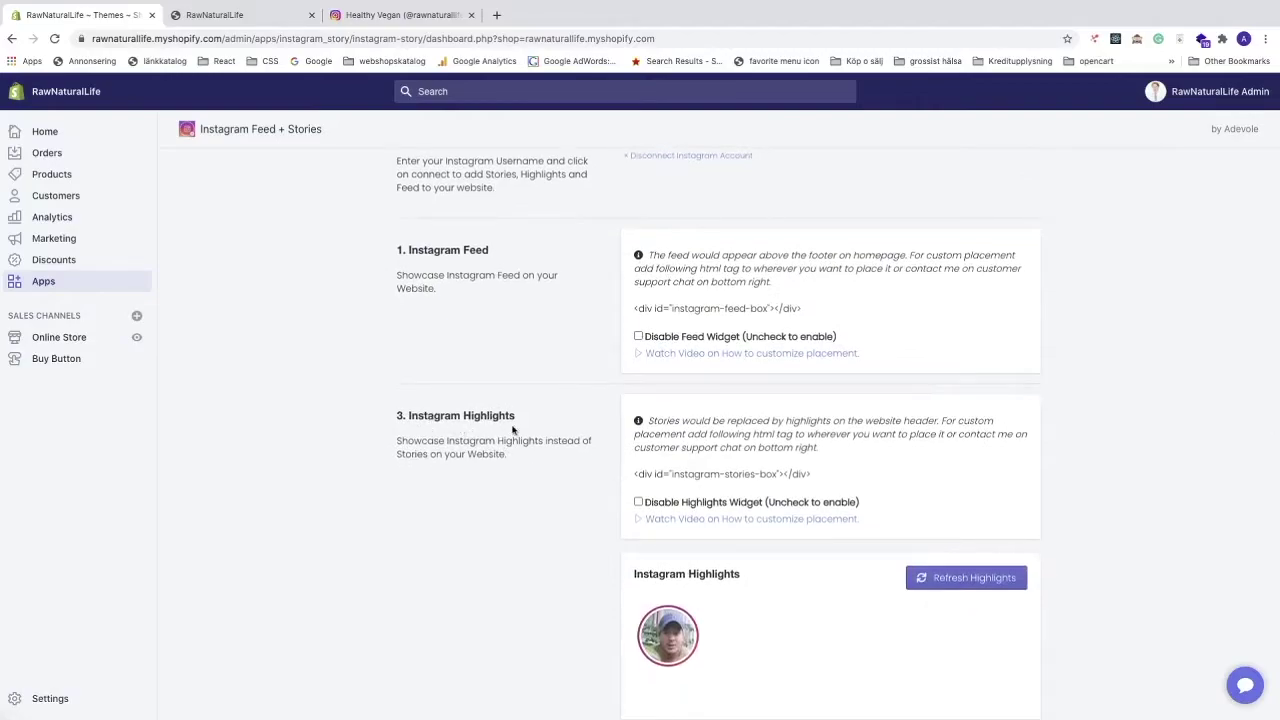
pyautogui.scroll(-2, 527, 436)
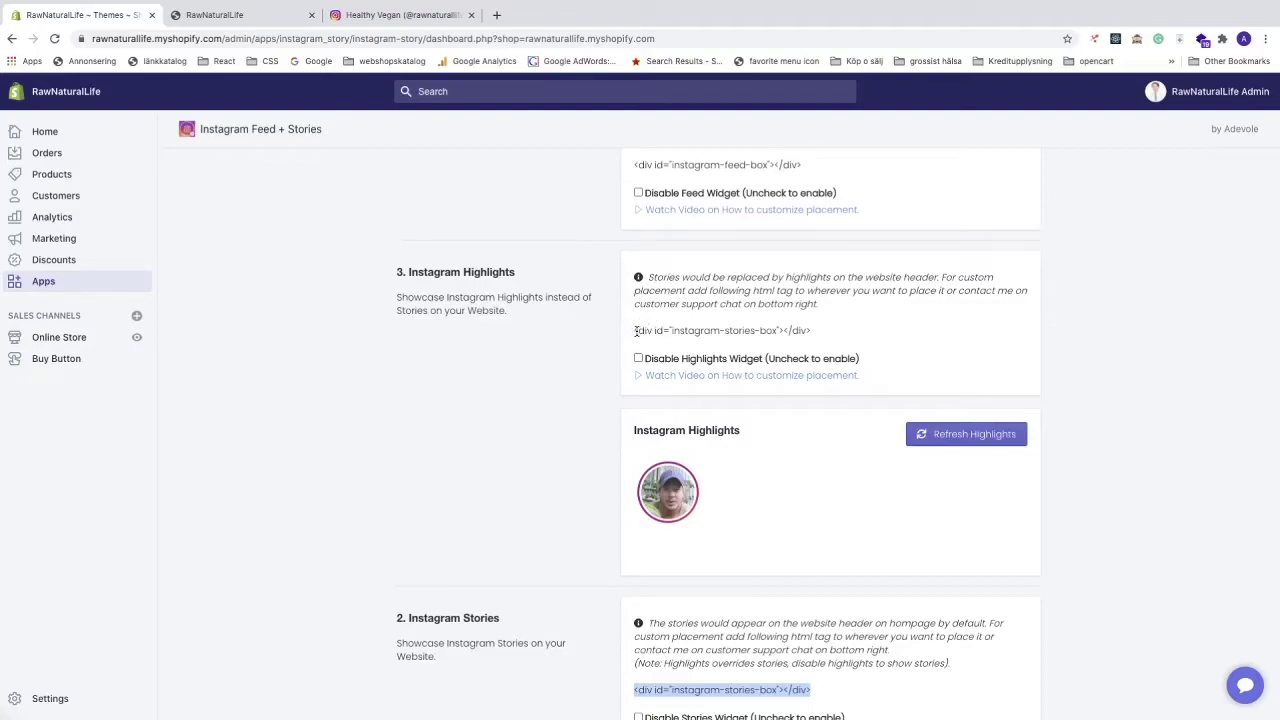
# Step: Copy the Highlights embed code <div id="instagram-stories-box"></div>
pyautogui.moveTo(633, 331); pyautogui.dragTo(841, 333)
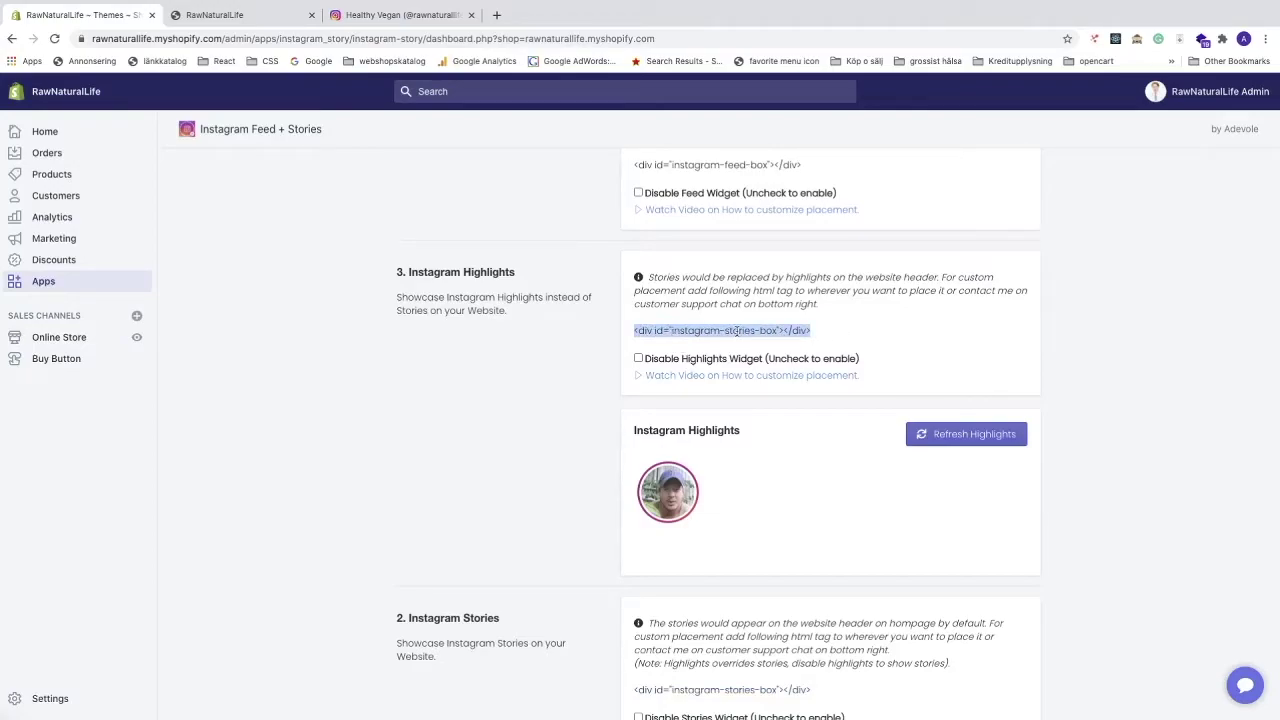
pyautogui.scroll(-5, 756, 331)
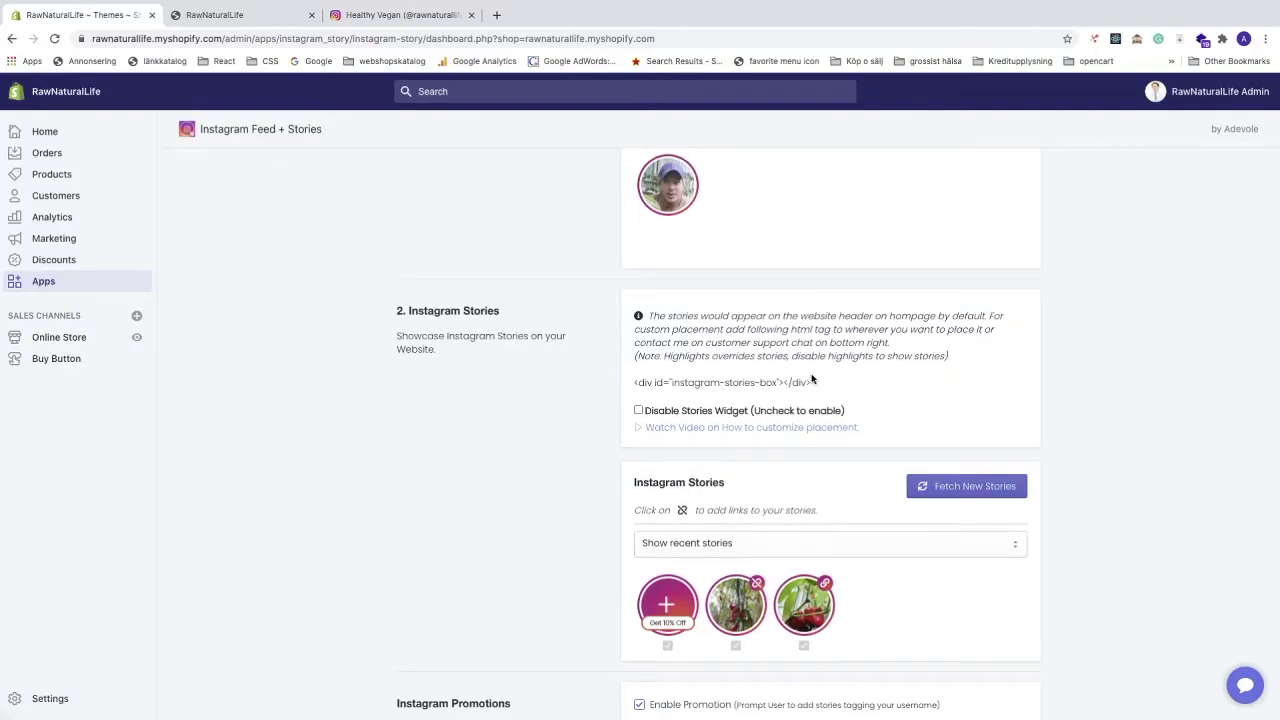
pyautogui.scroll(1, 812, 378)
pyautogui.scroll(5, 812, 378)
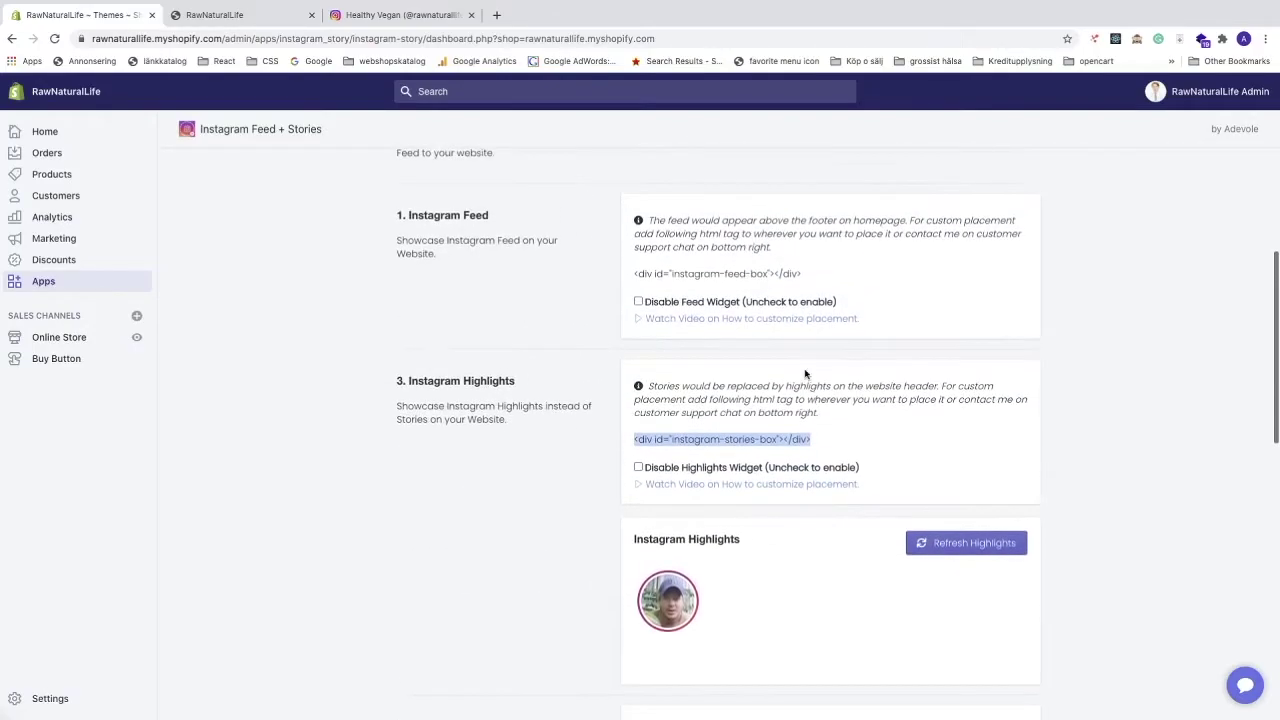
pyautogui.rightClick(708, 436)
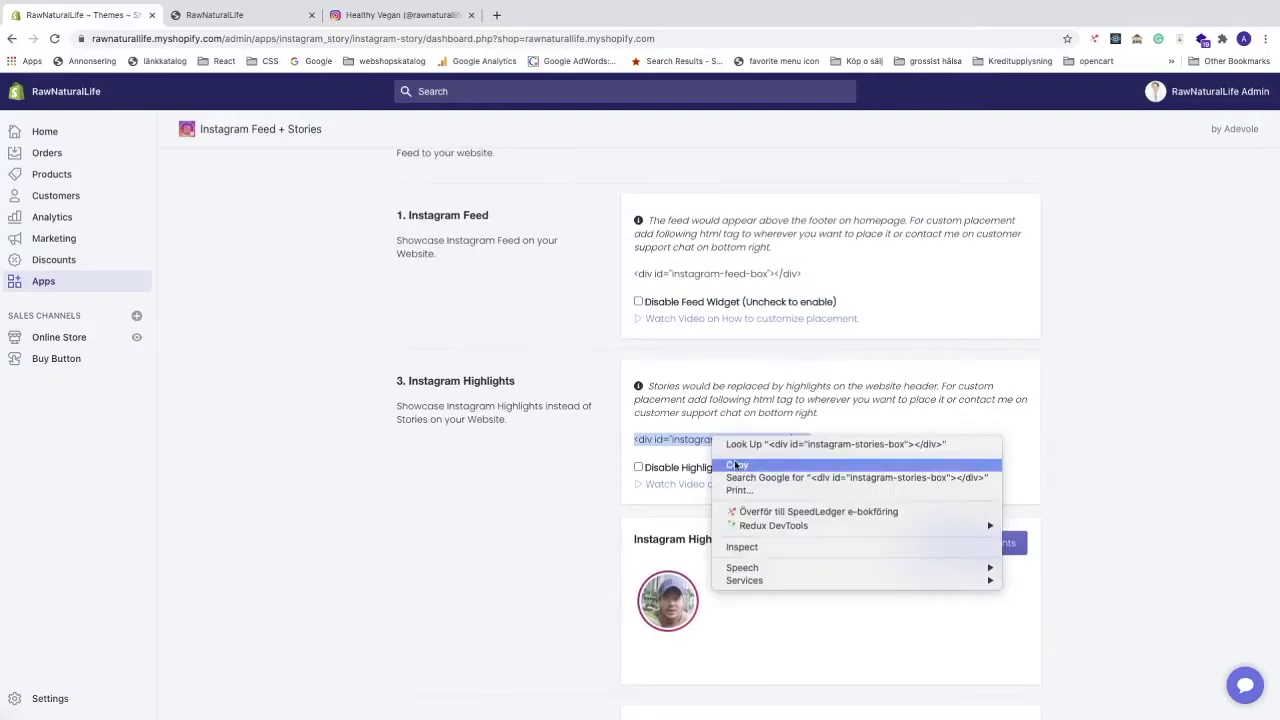
pyautogui.click(735, 466)
pyautogui.click(613, 467)
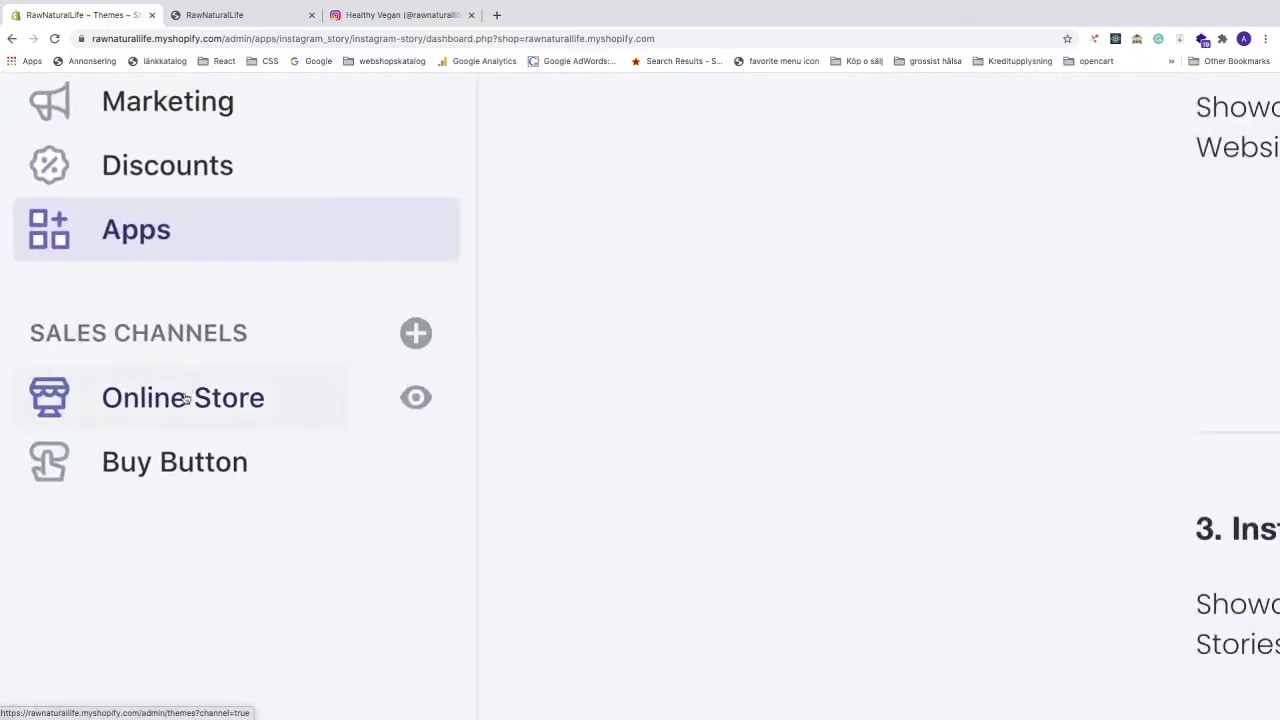
# Step: Open the current theme's homepage editor and add another Custom HTML section
pyautogui.click(185, 399)
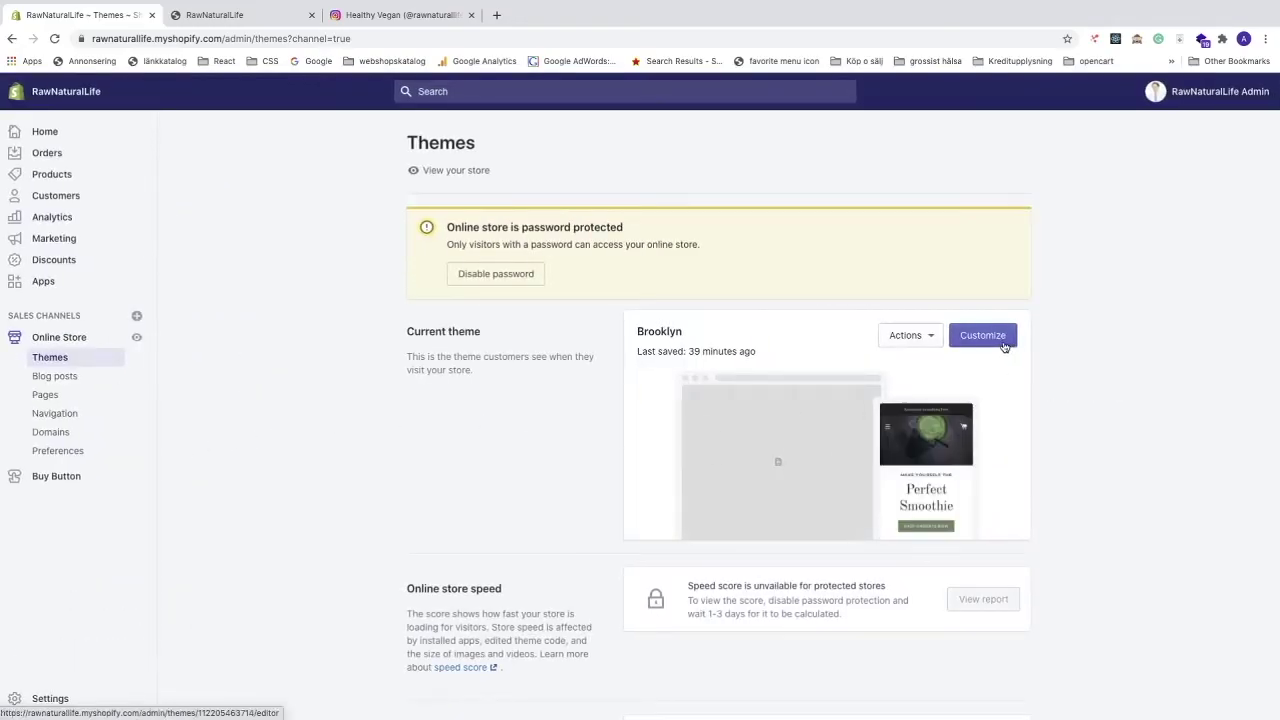
pyautogui.click(997, 341)
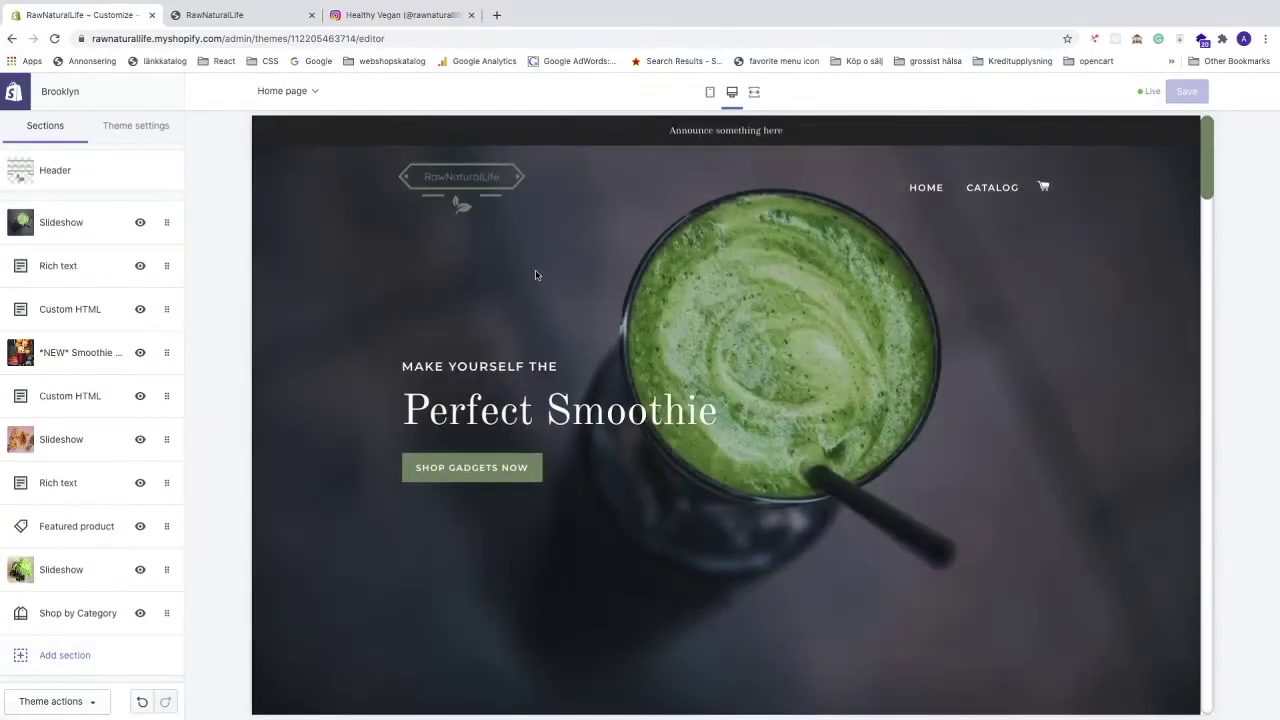
pyautogui.scroll(5, 14, 355)
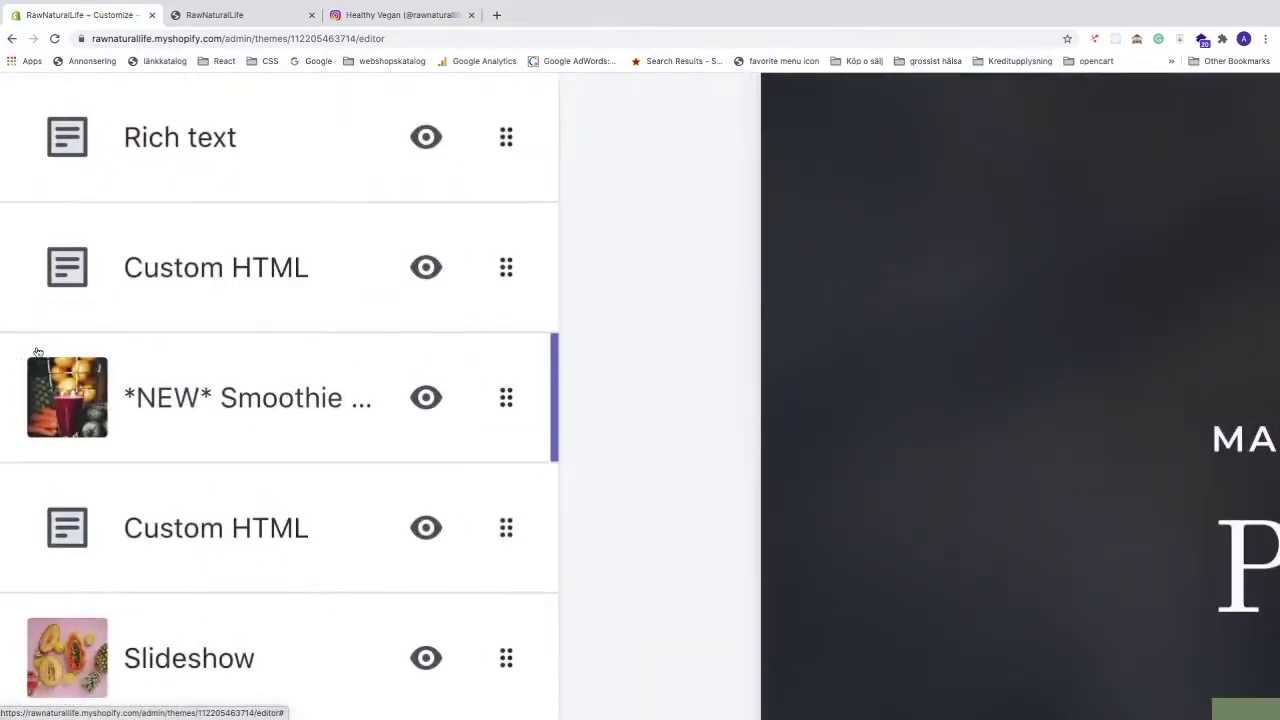
pyautogui.scroll(-10, 177, 357)
pyautogui.scroll(-2, 178, 360)
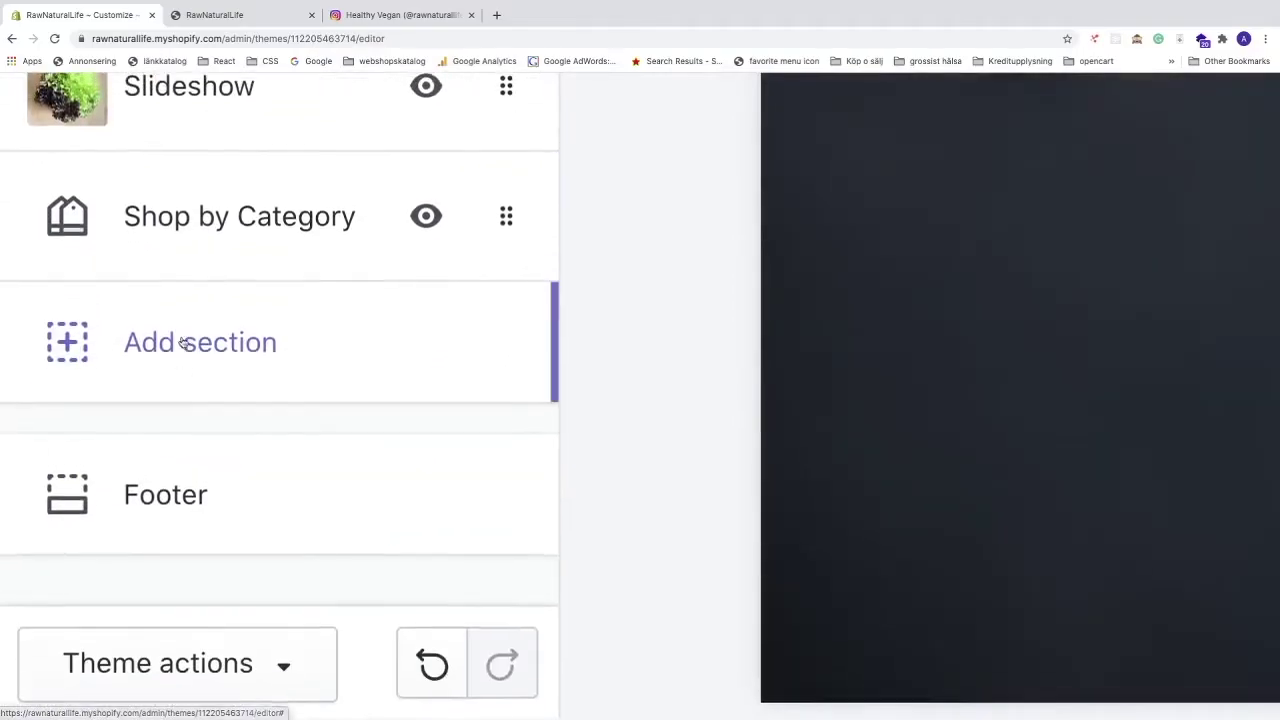
pyautogui.click(188, 345)
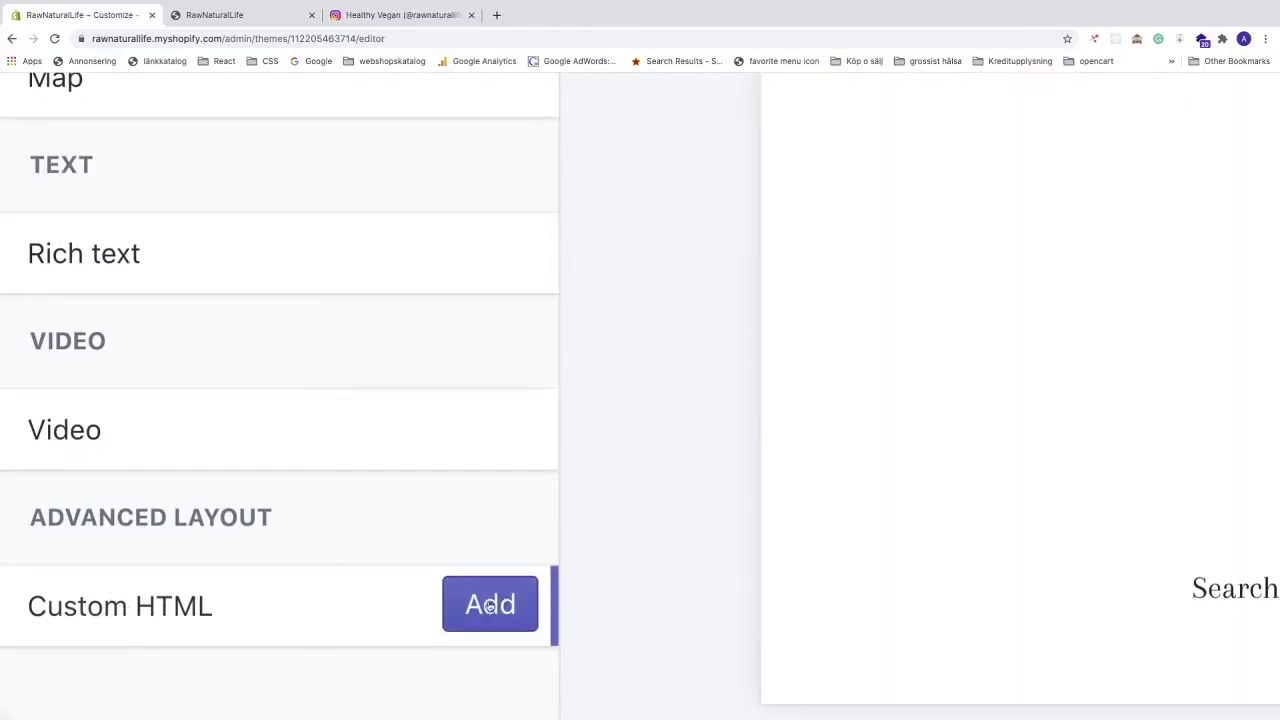
pyautogui.click(488, 605)
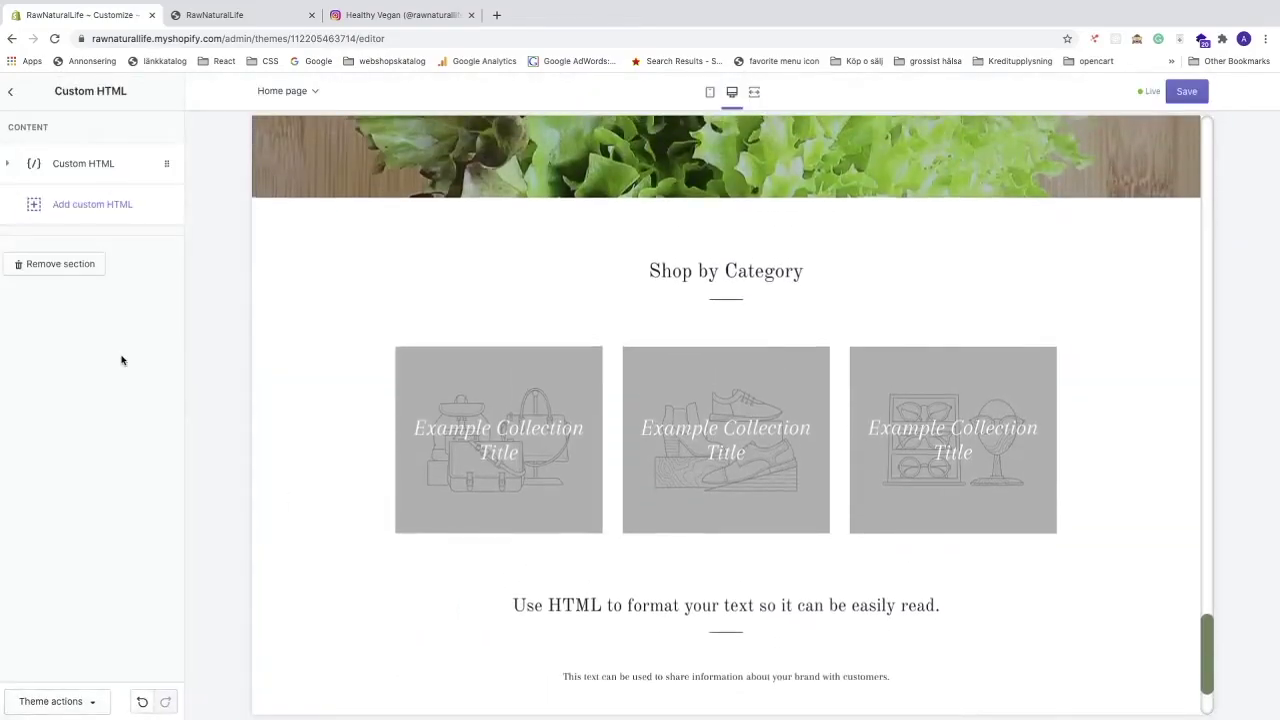
# Step: Replace all of the section's default HTML with the pasted instagram-stories-box div
pyautogui.click(75, 166)
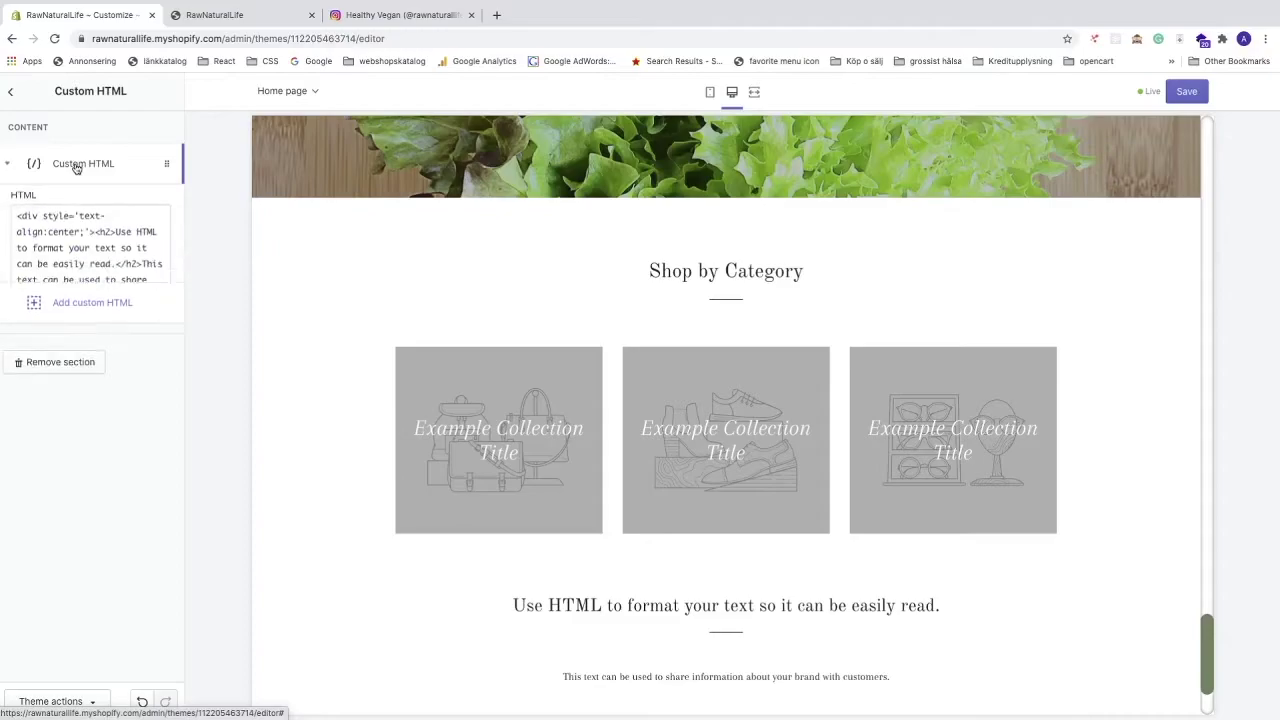
pyautogui.moveTo(17, 225); pyautogui.dragTo(145, 342)
pyautogui.press('BackSpace')
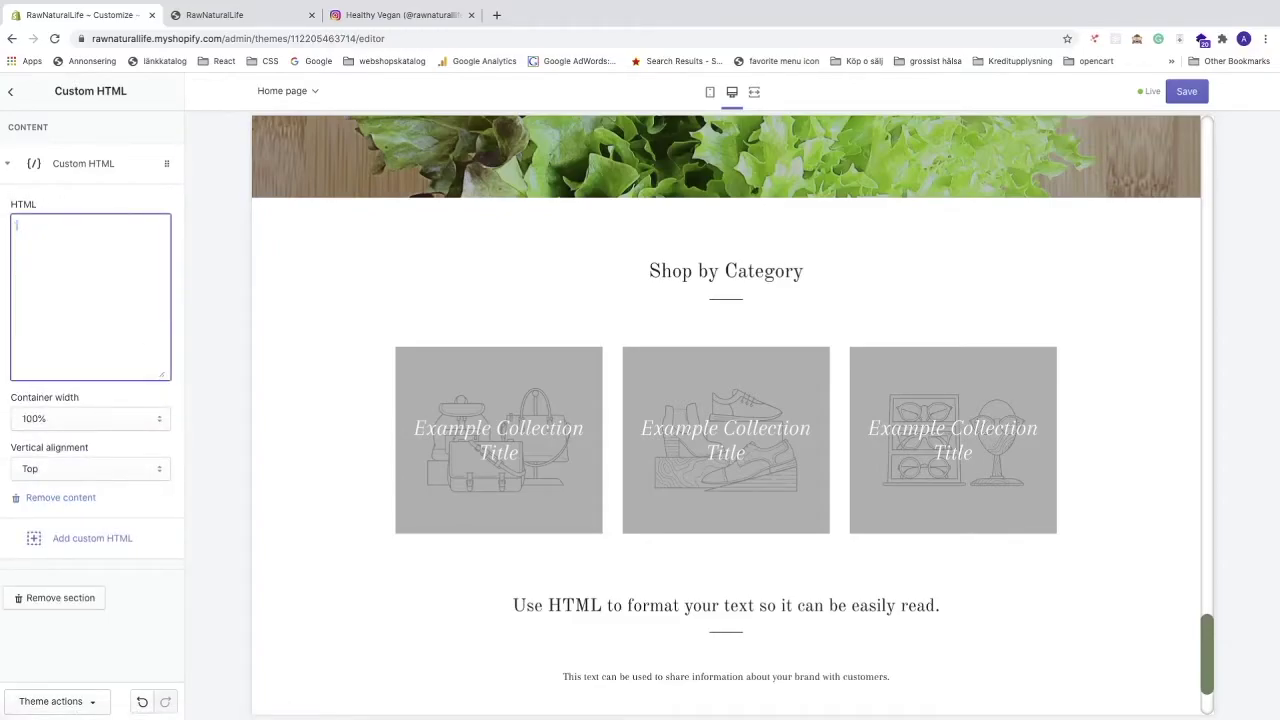
pyautogui.hotkey('ctrl', 'v')
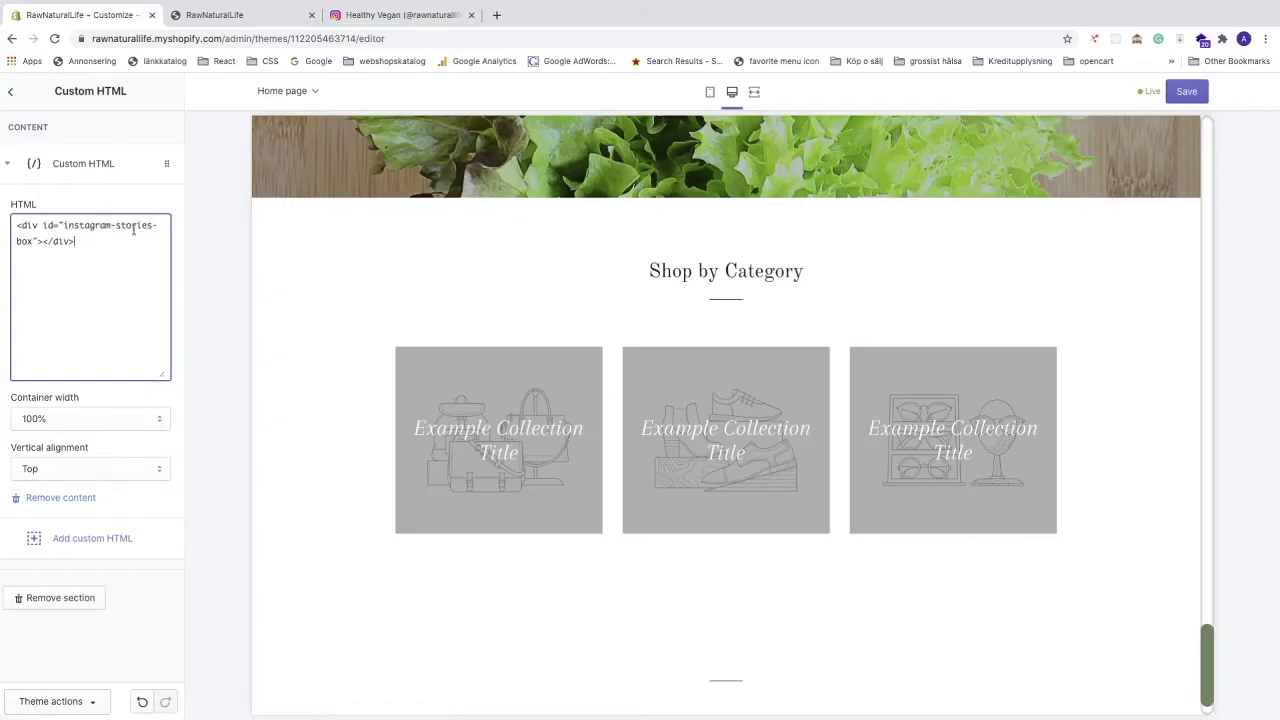
pyautogui.scroll(-2, 751, 249)
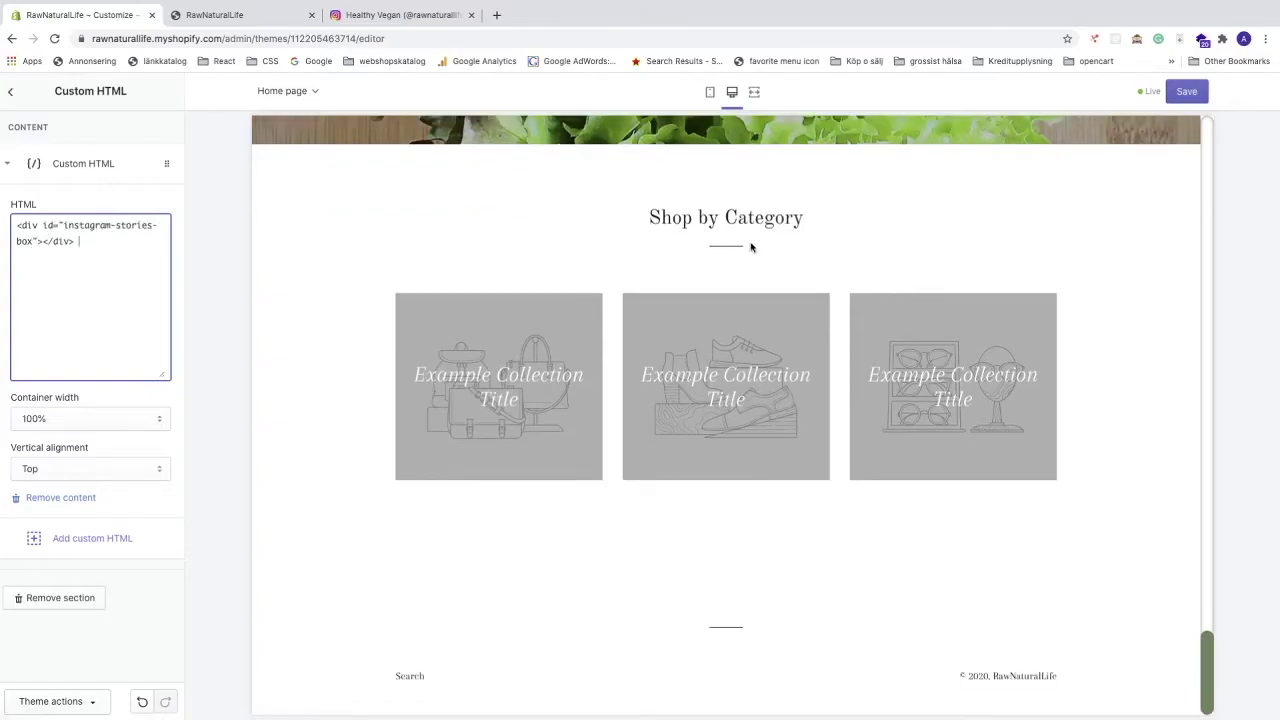
# Step: Save, drag the stories Custom HTML section above the first Slideshow, and save again
pyautogui.click(1187, 92)
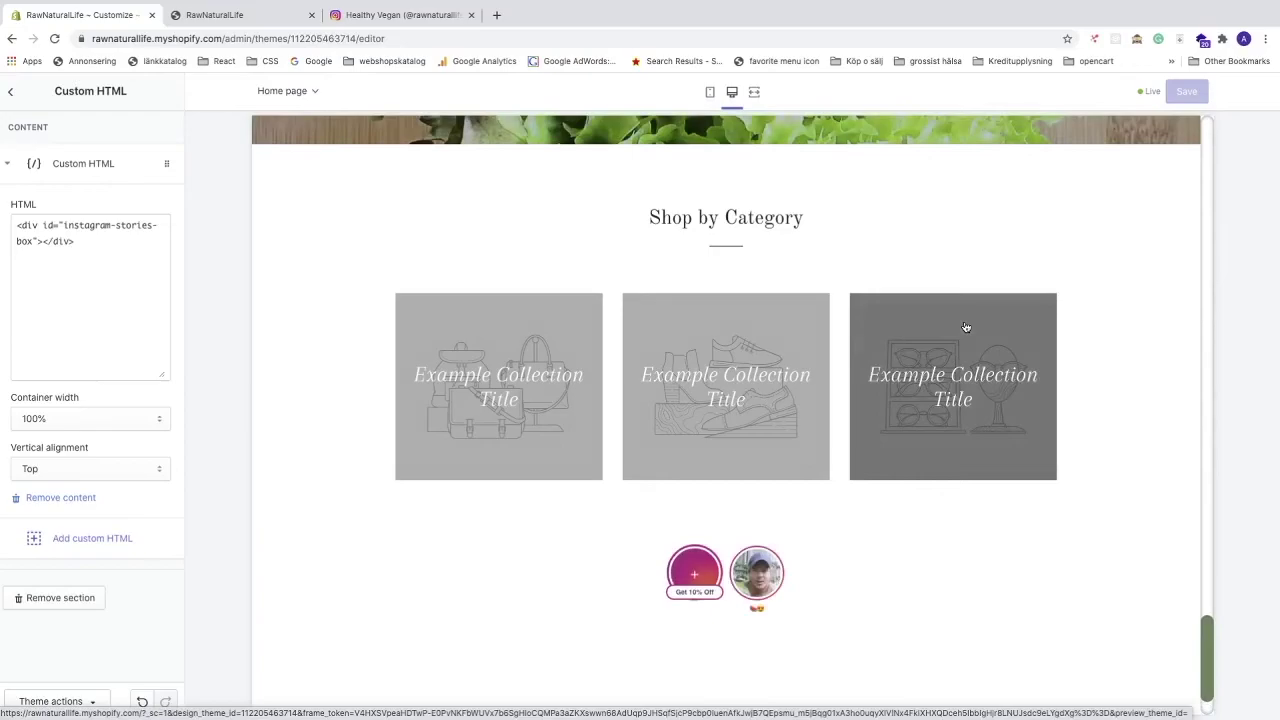
pyautogui.scroll(-1, 966, 327)
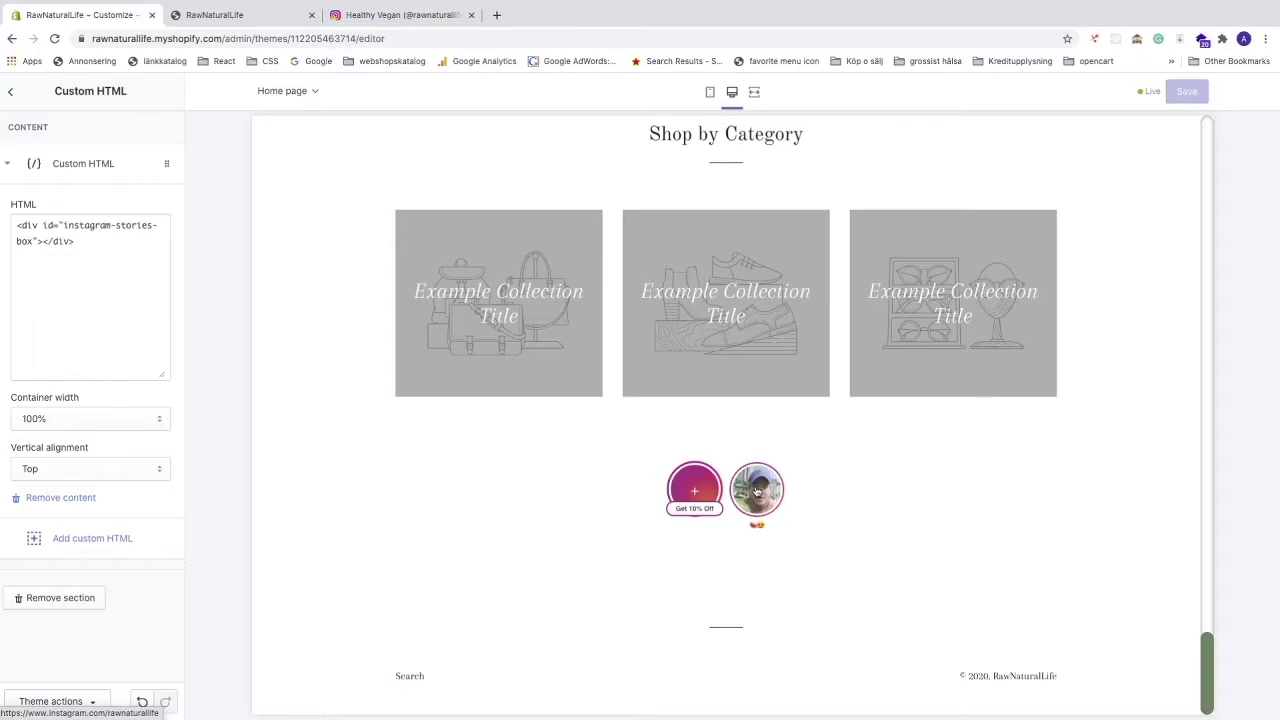
pyautogui.click(11, 95)
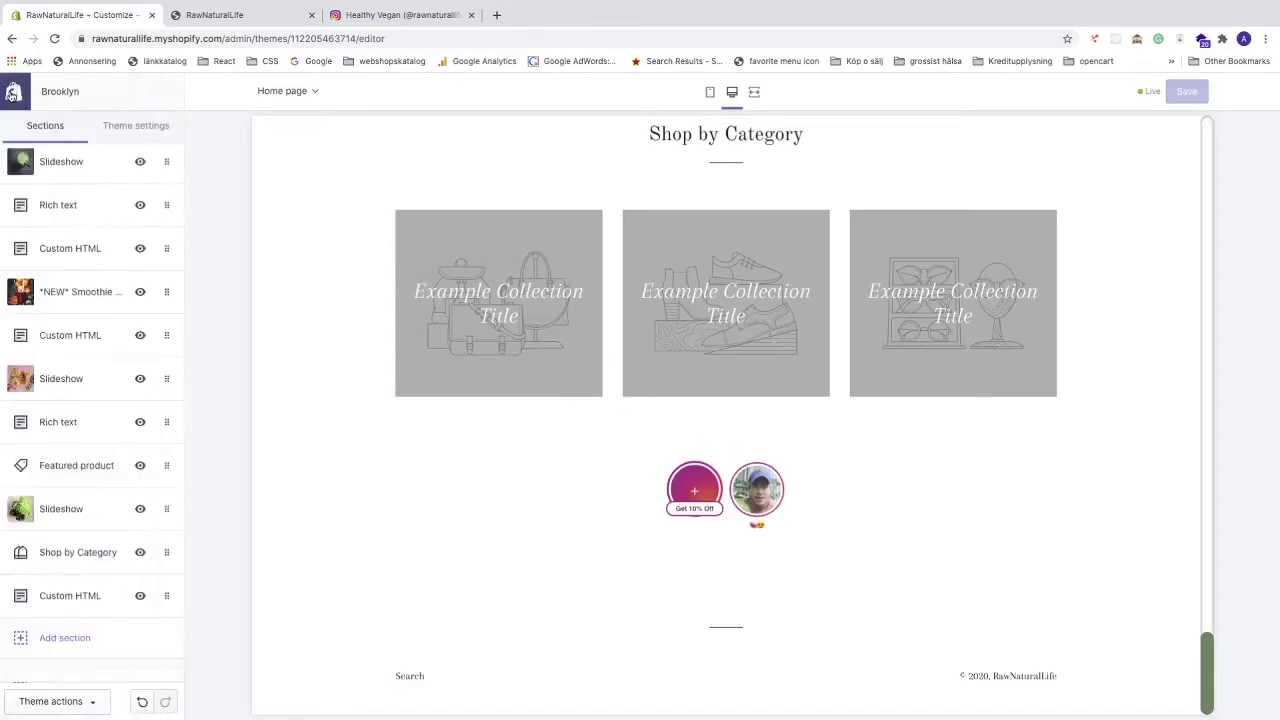
pyautogui.scroll(-1, 97, 403)
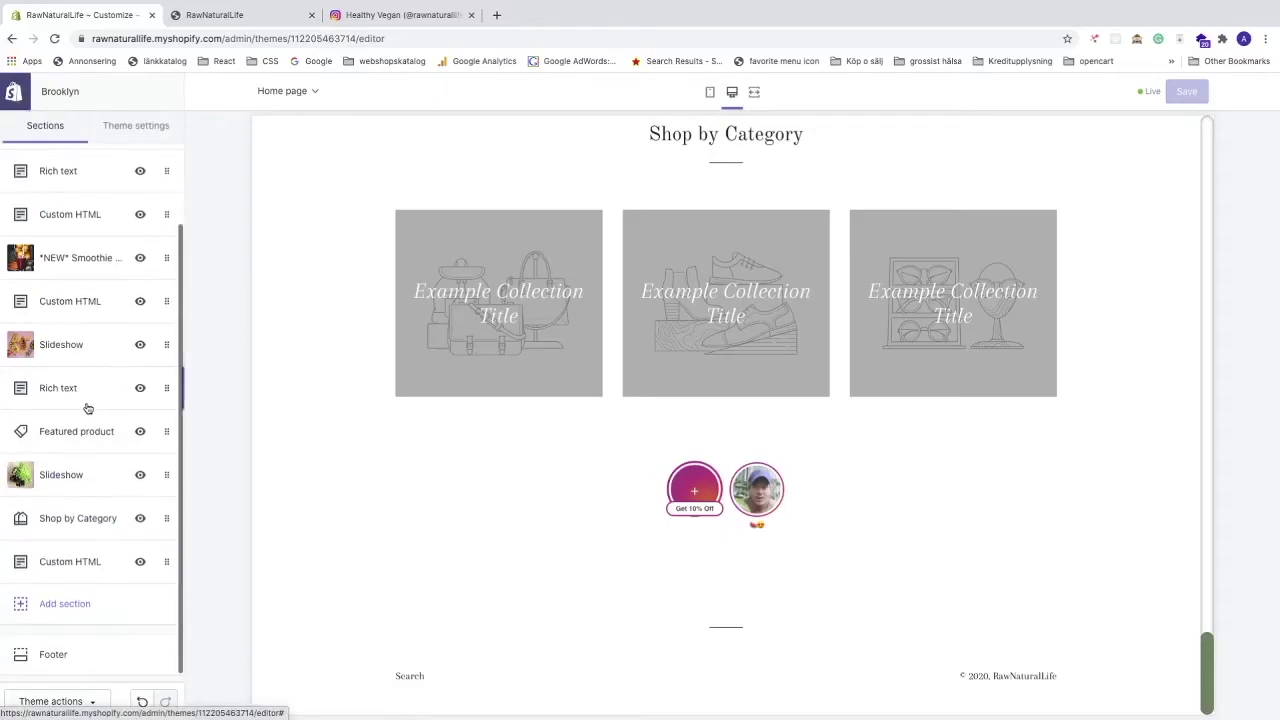
pyautogui.moveTo(88, 563); pyautogui.dragTo(57, 217)
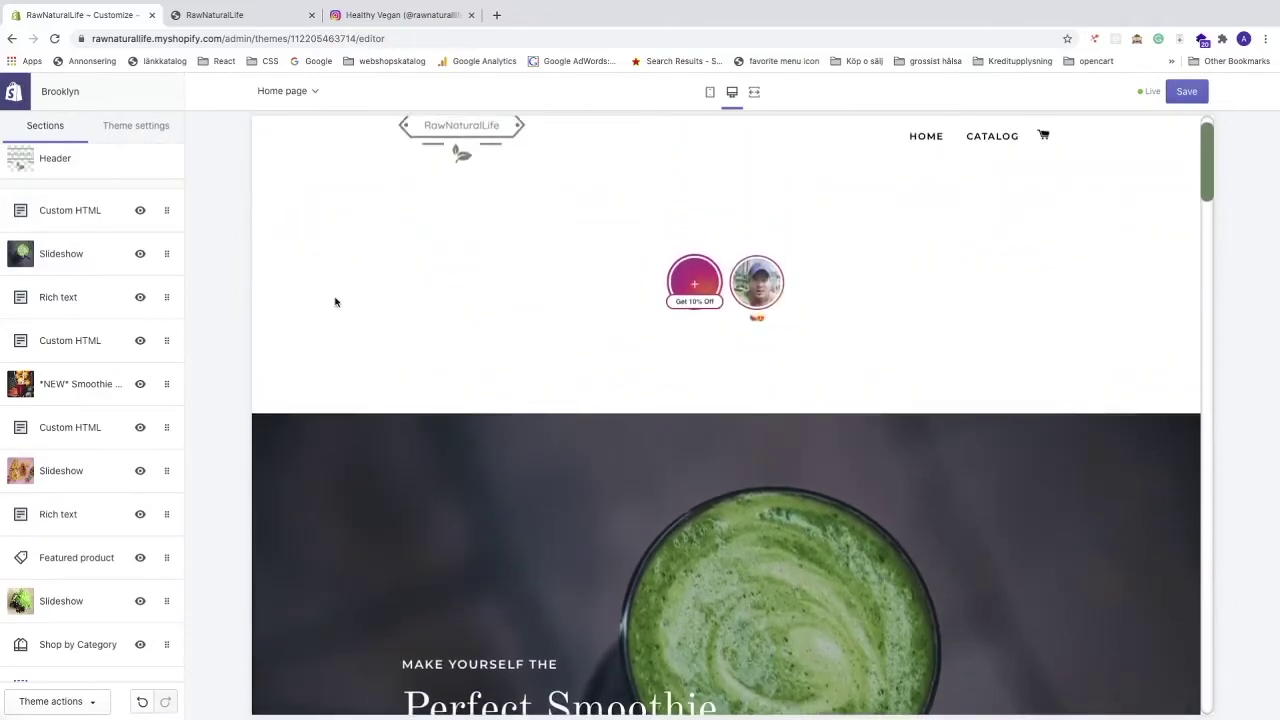
pyautogui.moveTo(89, 214); pyautogui.dragTo(86, 256)
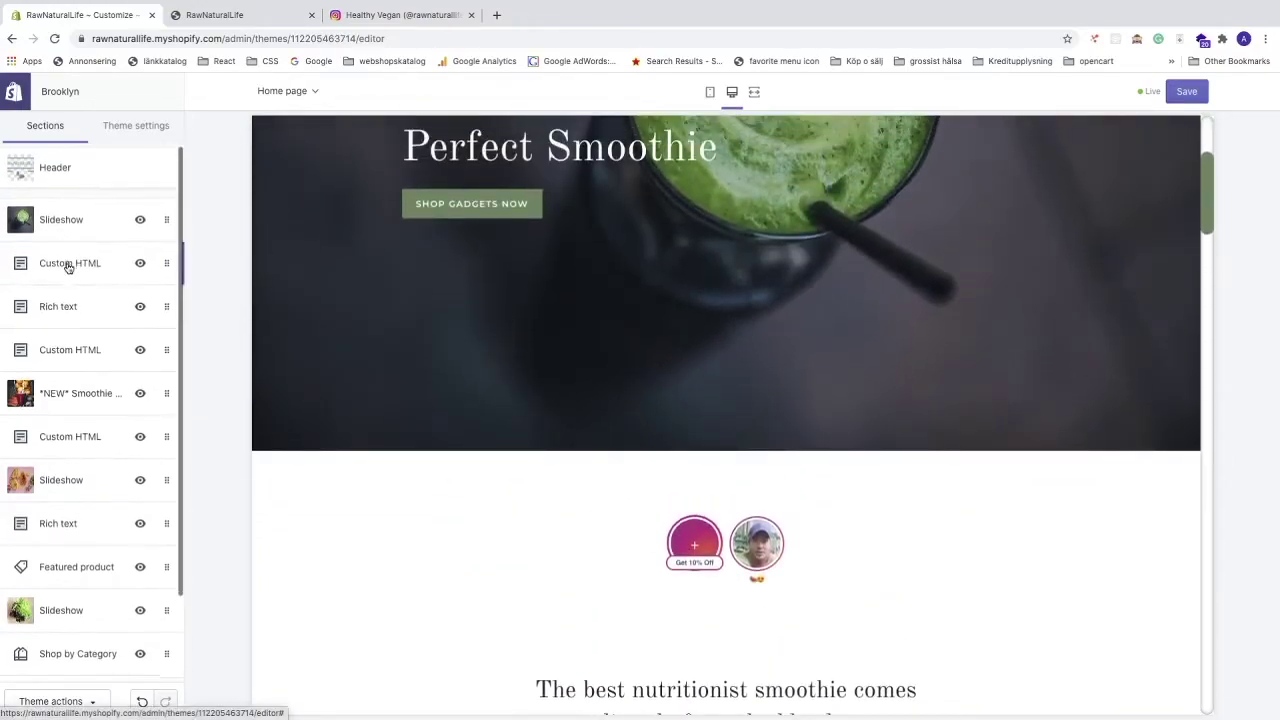
pyautogui.moveTo(68, 267); pyautogui.dragTo(66, 217)
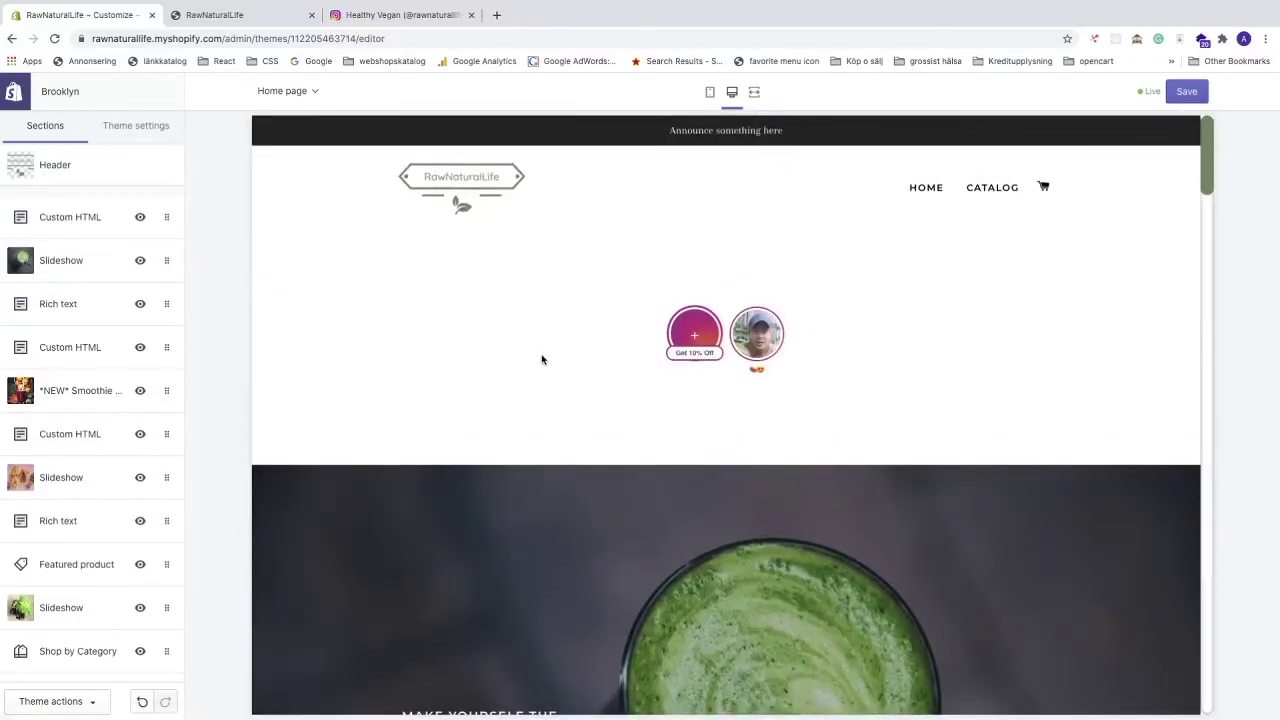
pyautogui.click(1182, 91)
pyautogui.click(1185, 92)
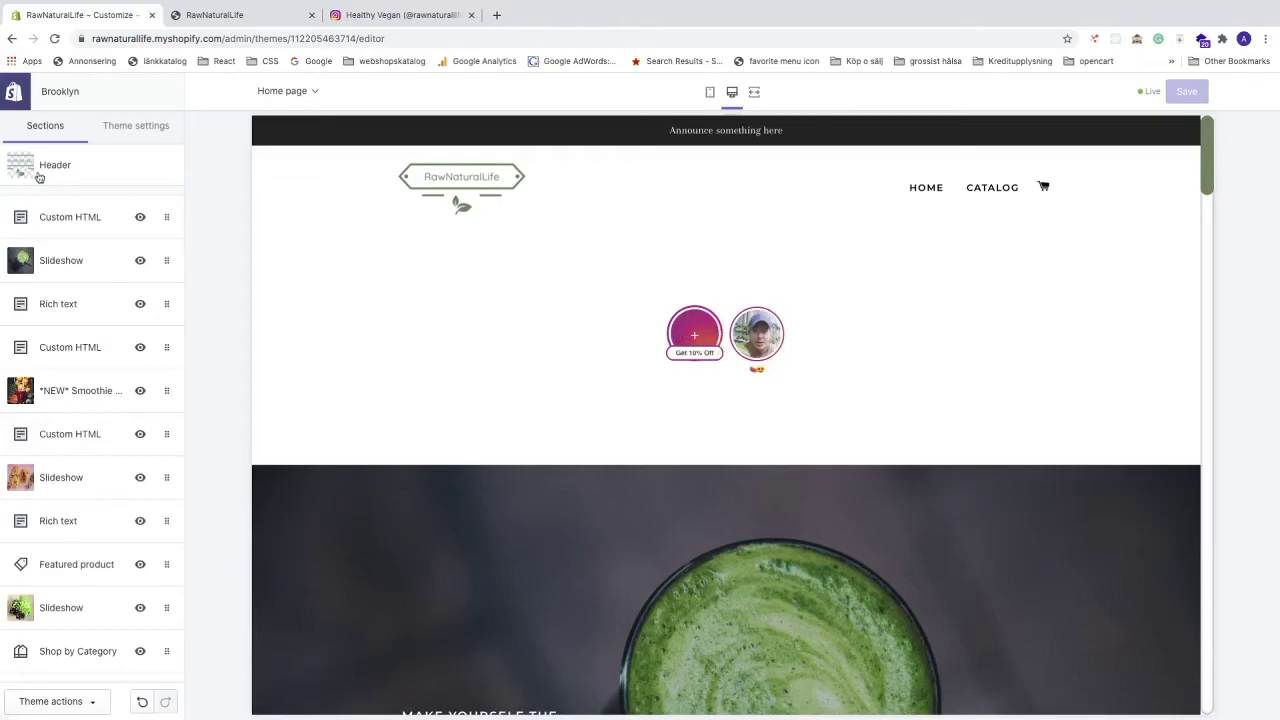
# Step: Disable the Highlights widget in the Instagram Feed + Stories app, then view the storefront
pyautogui.click(13, 95)
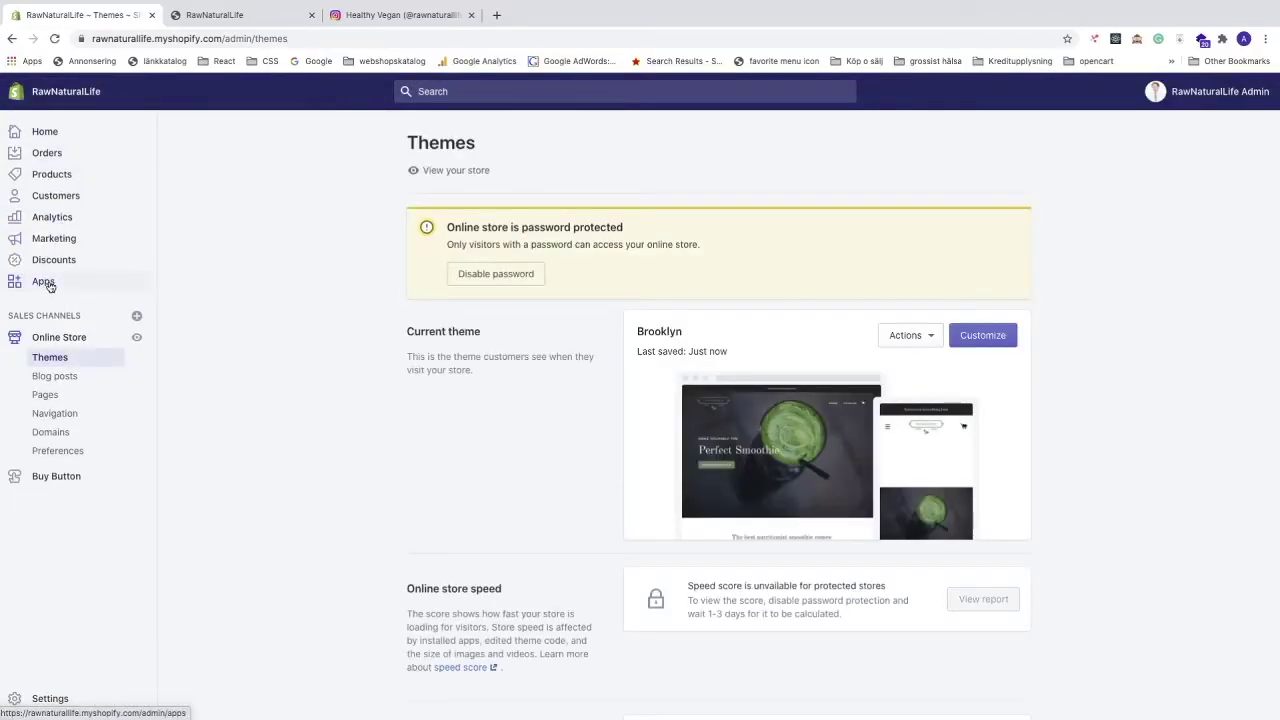
pyautogui.click(44, 282)
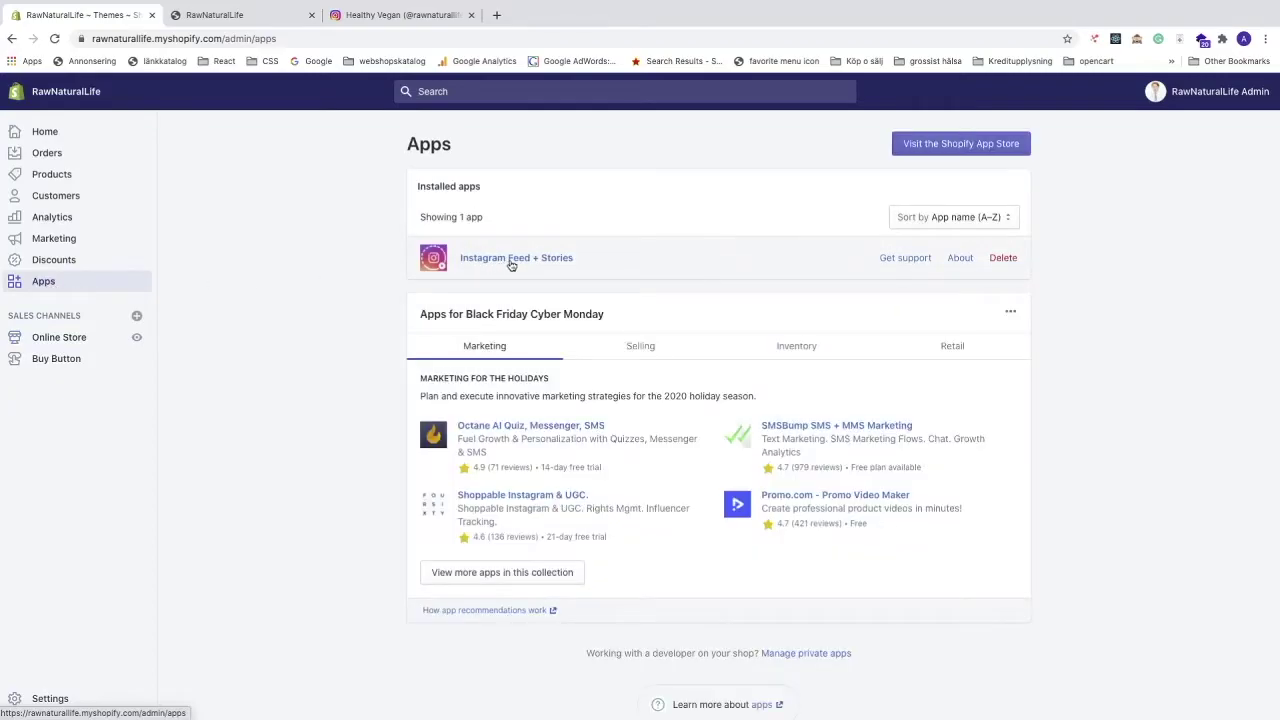
pyautogui.click(512, 262)
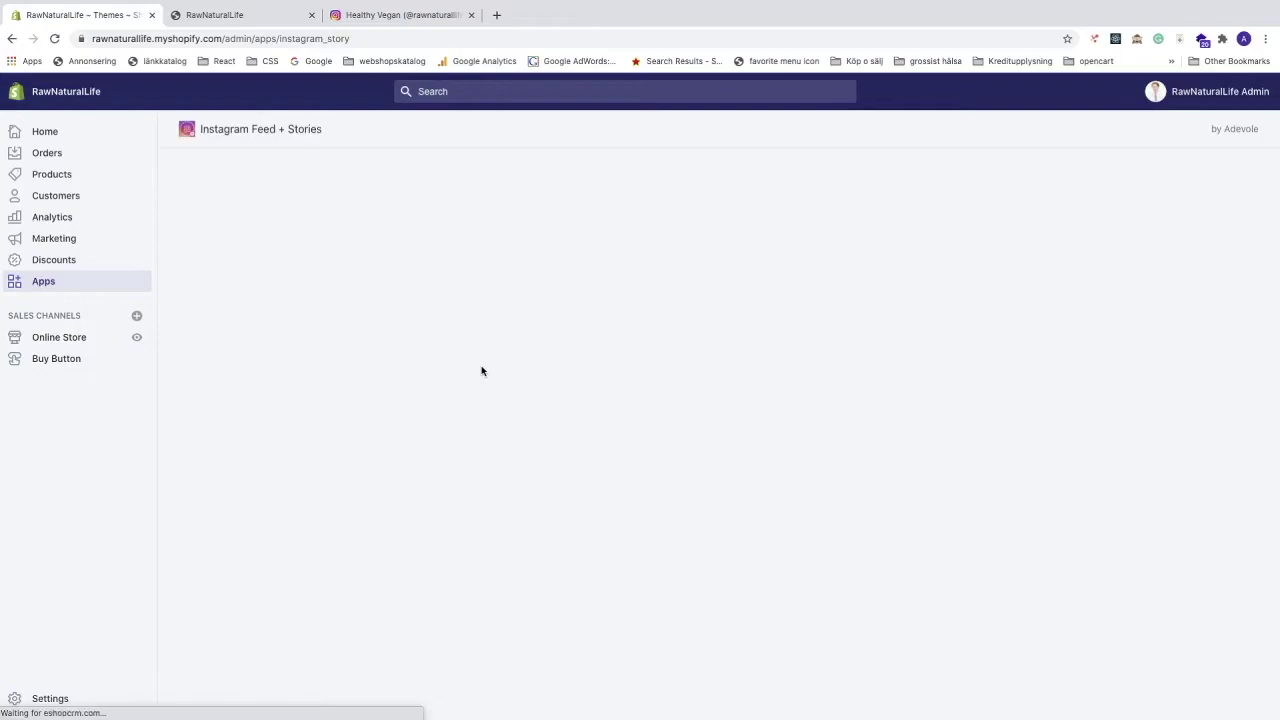
pyautogui.scroll(-5, 486, 368)
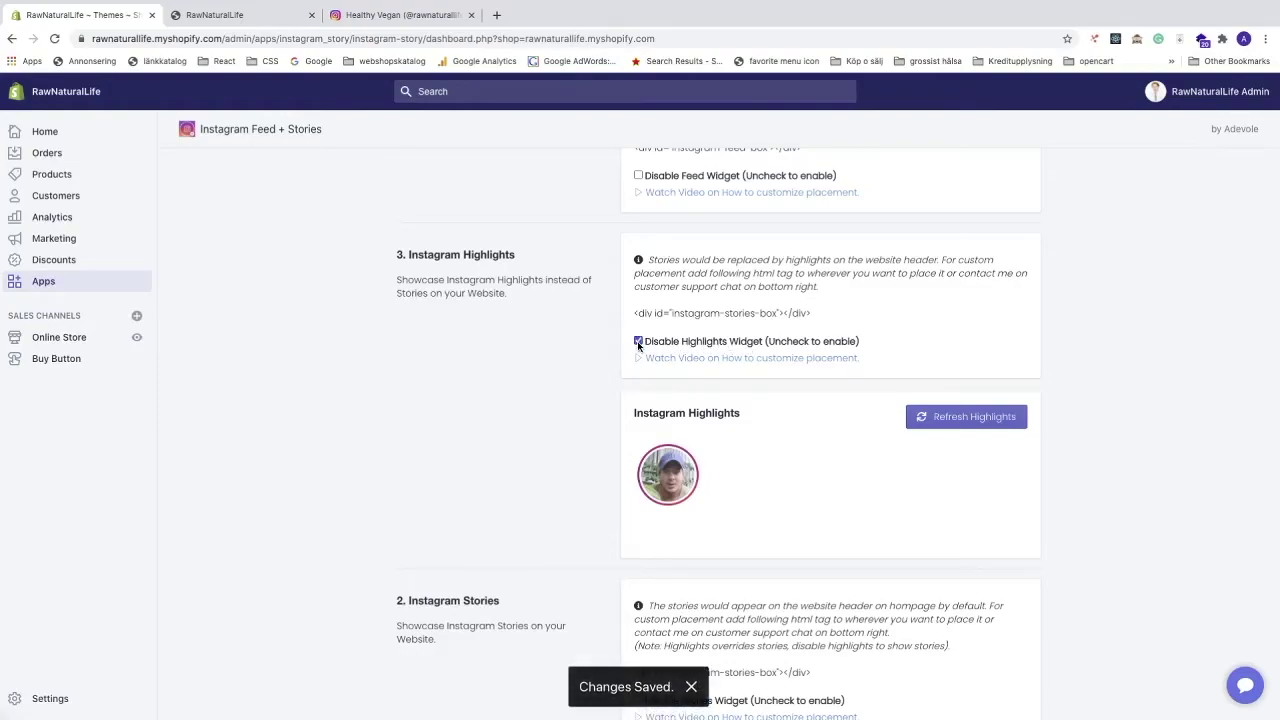
pyautogui.click(253, 14)
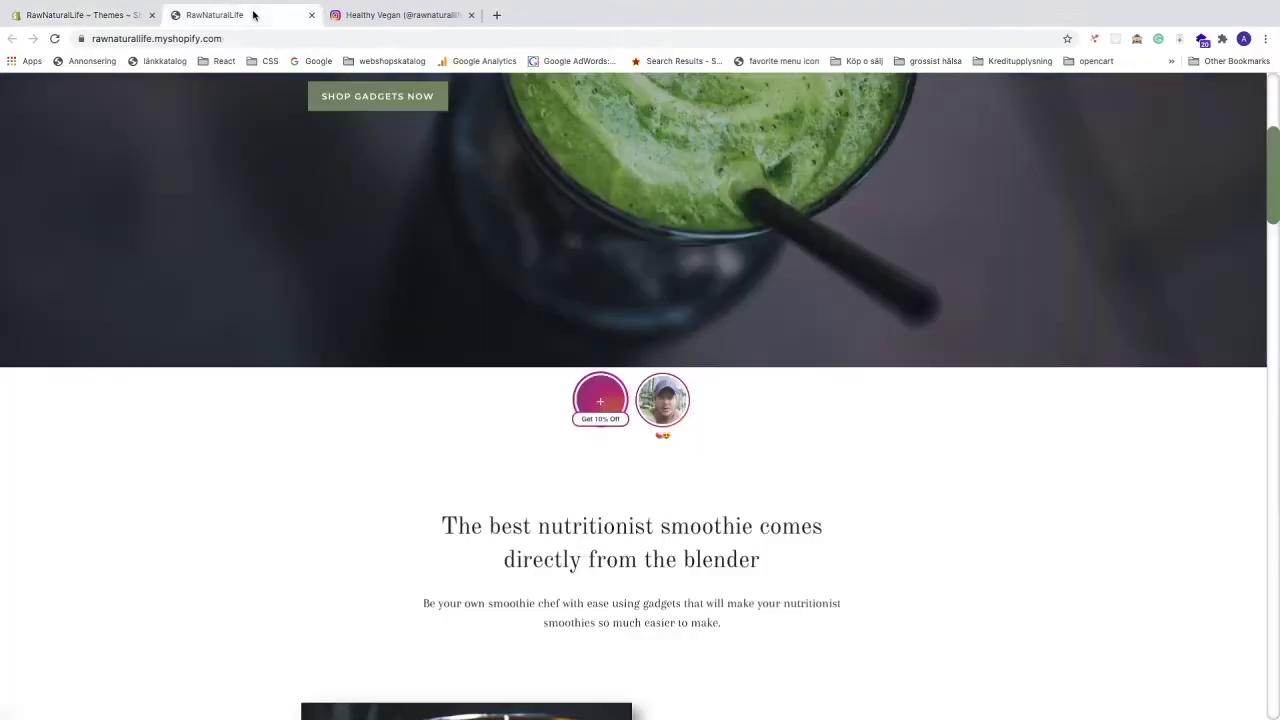
# Step: Reload the storefront to check the story bubbles, then scroll to the app's Instagram Stories settings
pyautogui.click(54, 38)
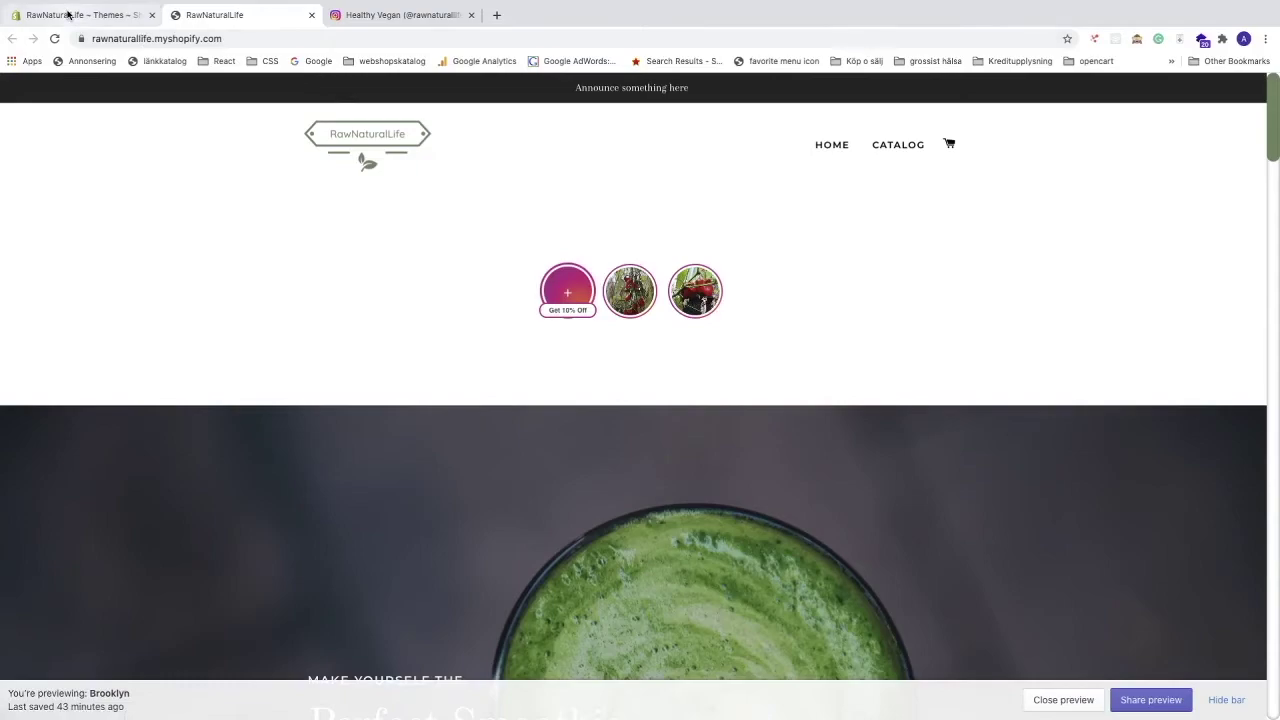
pyautogui.hotkey('ctrl', 'shift', 'Tab')
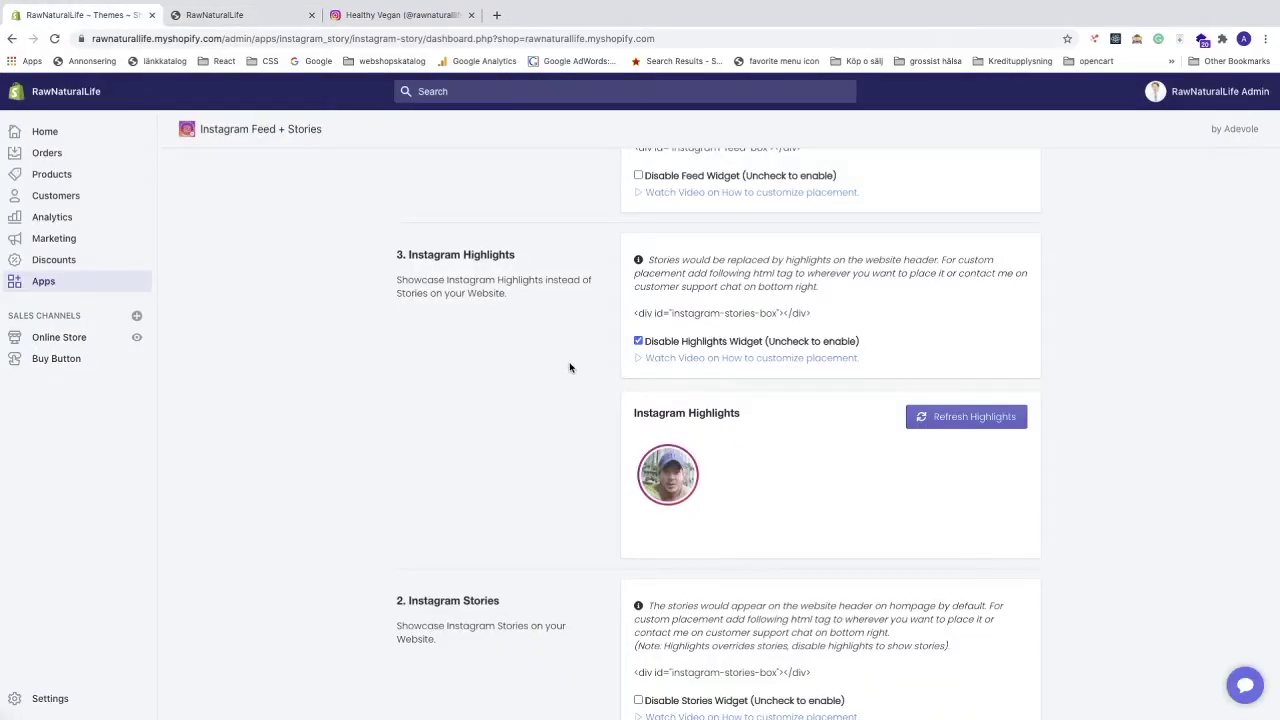
pyautogui.scroll(-4, 570, 368)
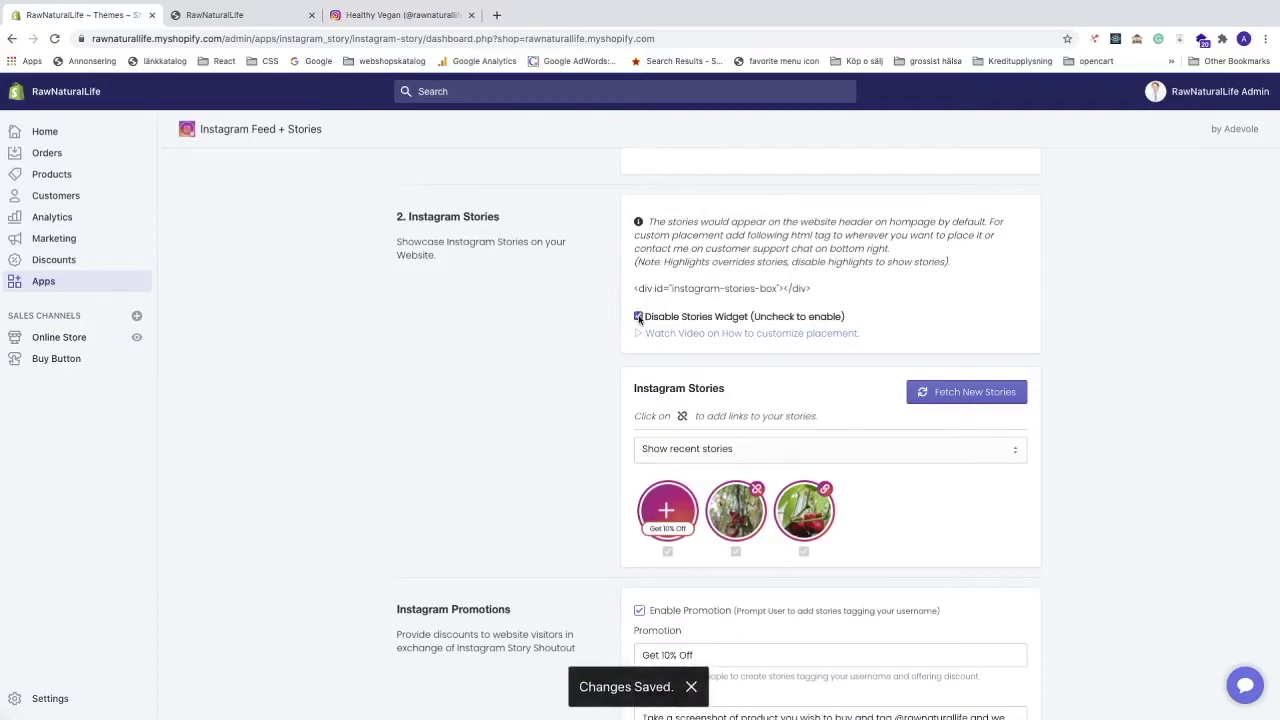
pyautogui.click(268, 20)
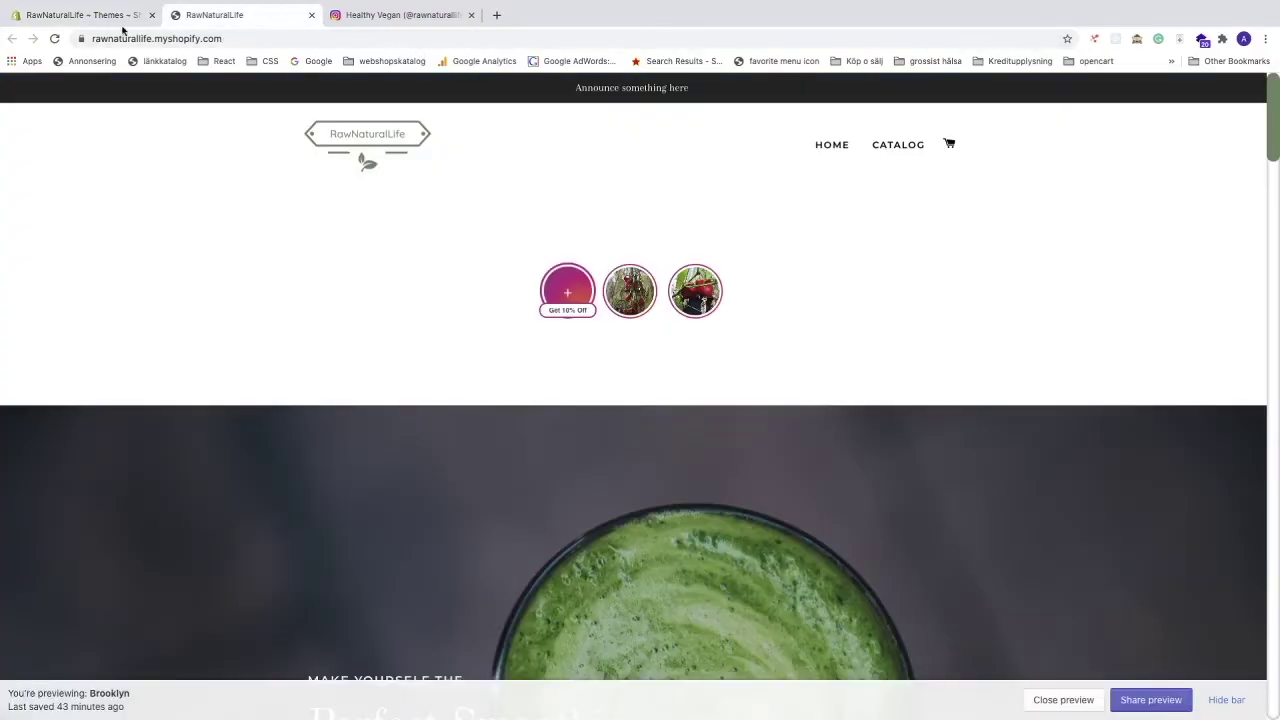
pyautogui.click(54, 39)
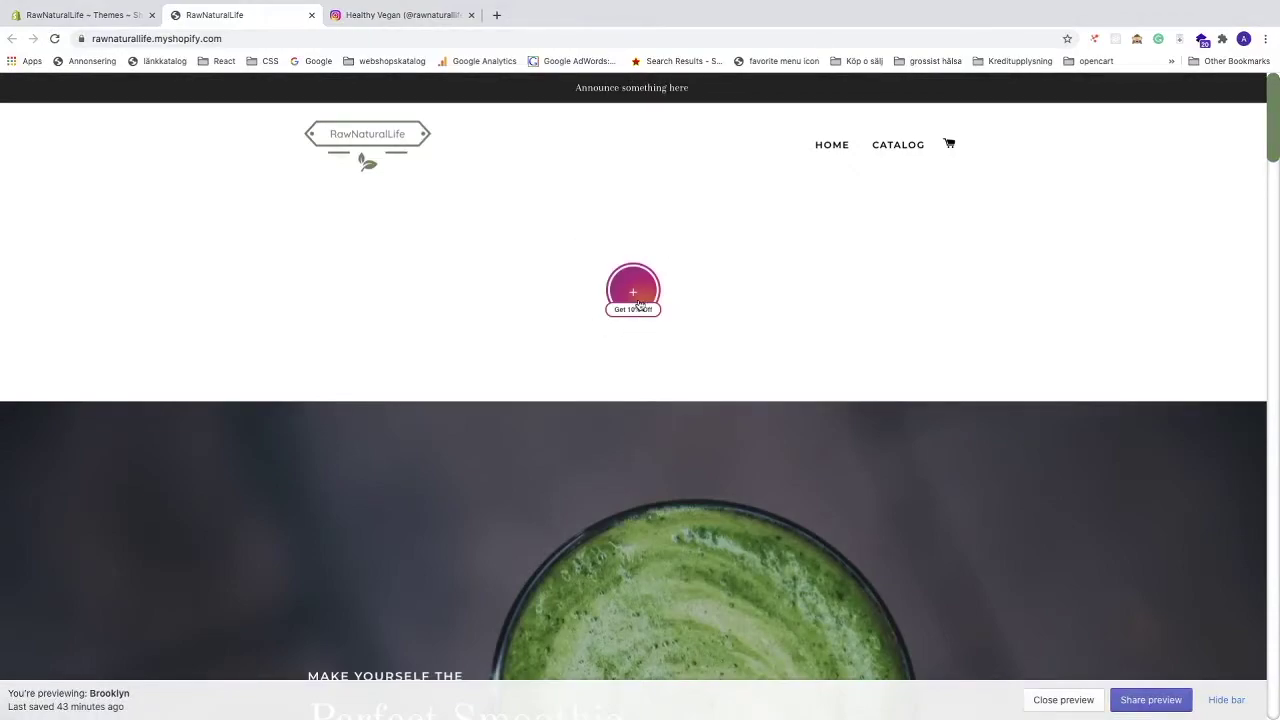
pyautogui.click(117, 17)
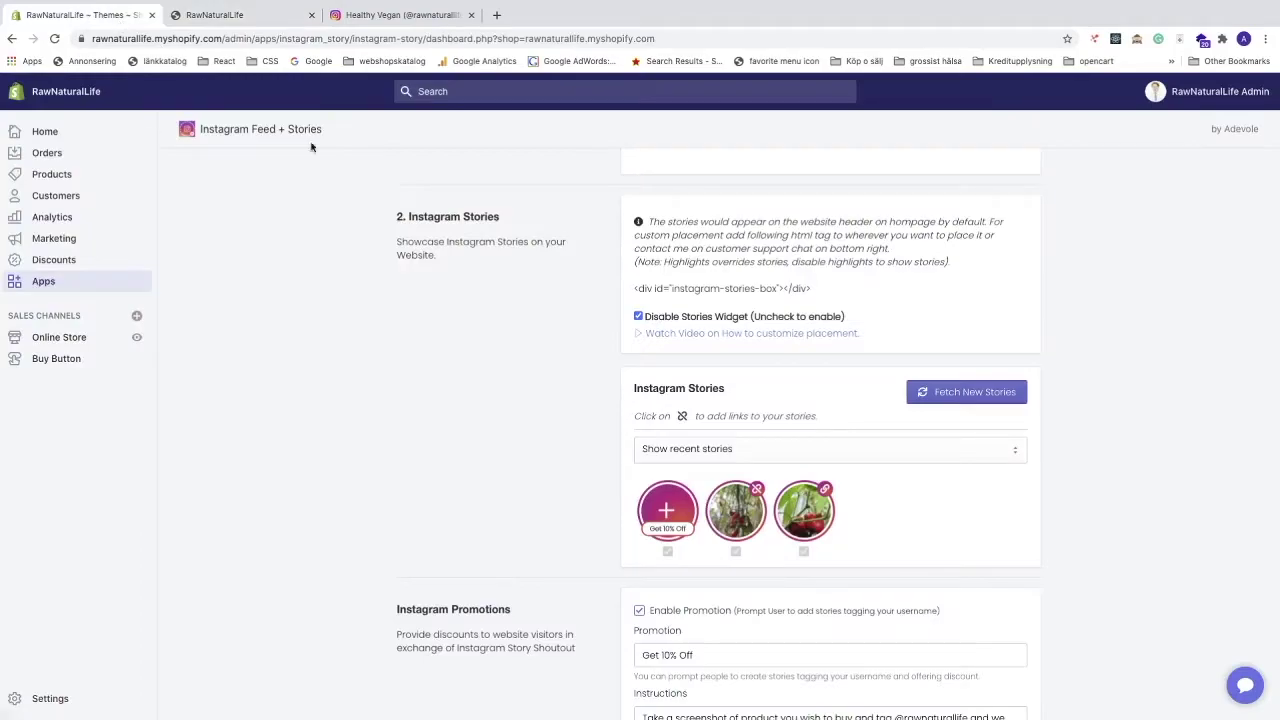
pyautogui.click(637, 317)
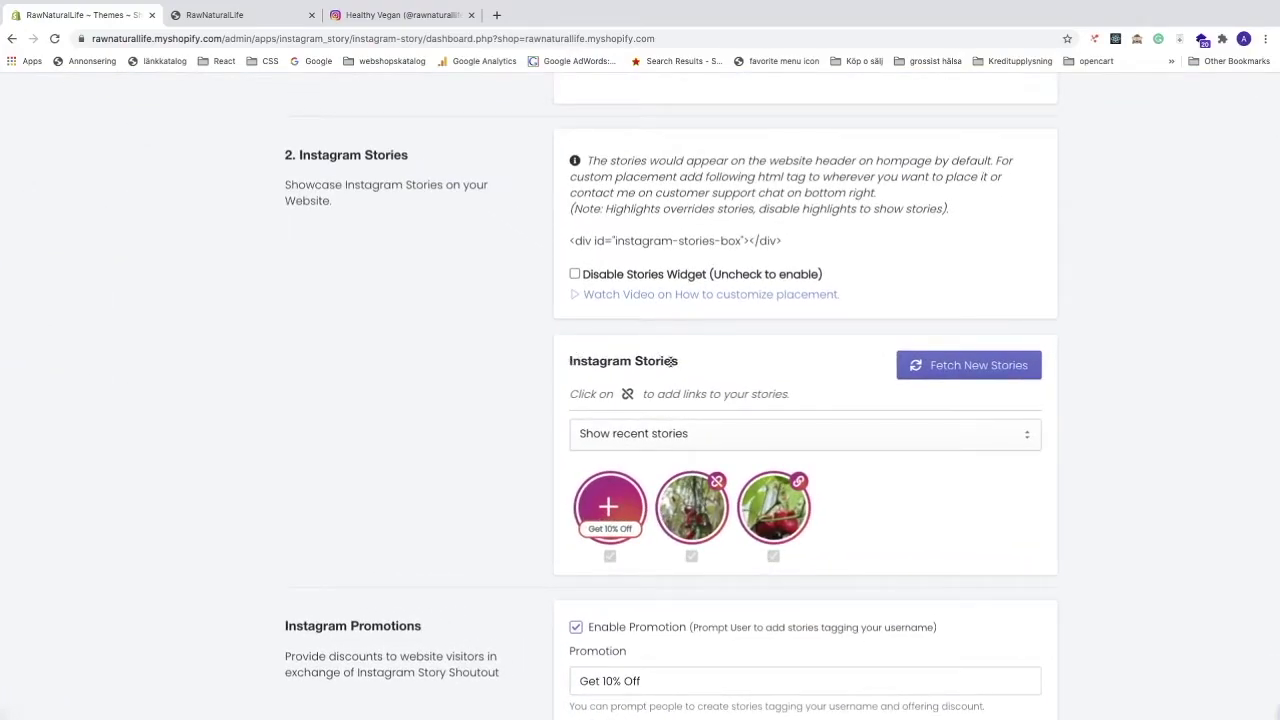
# Step: Fetch new stories, choose stories manually with the second story ticked, and reload the storefront
pyautogui.click(967, 367)
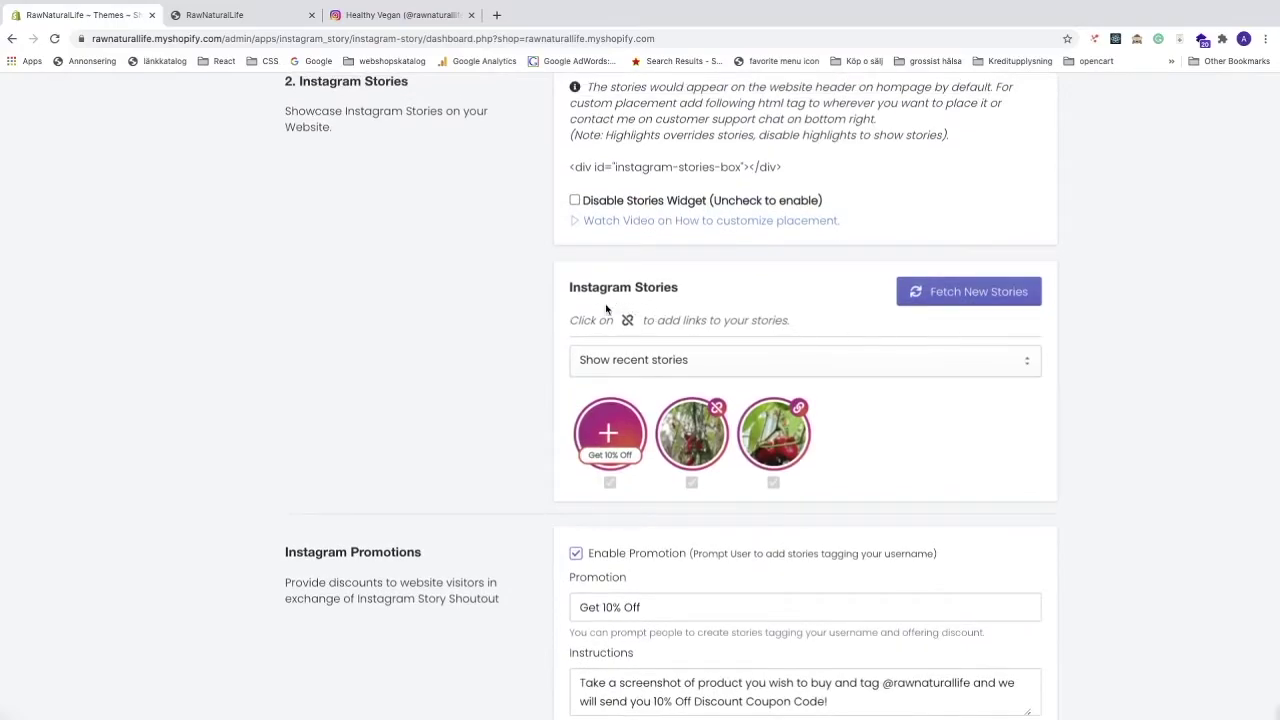
pyautogui.click(677, 362)
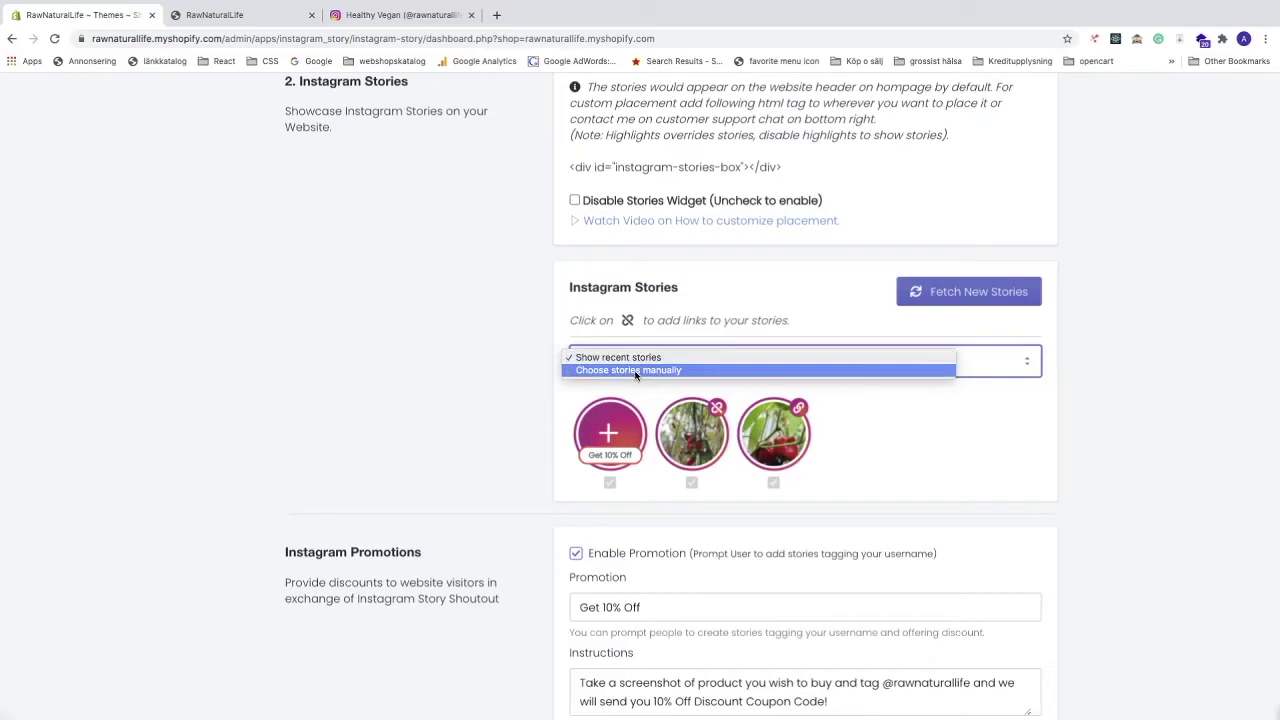
pyautogui.click(635, 371)
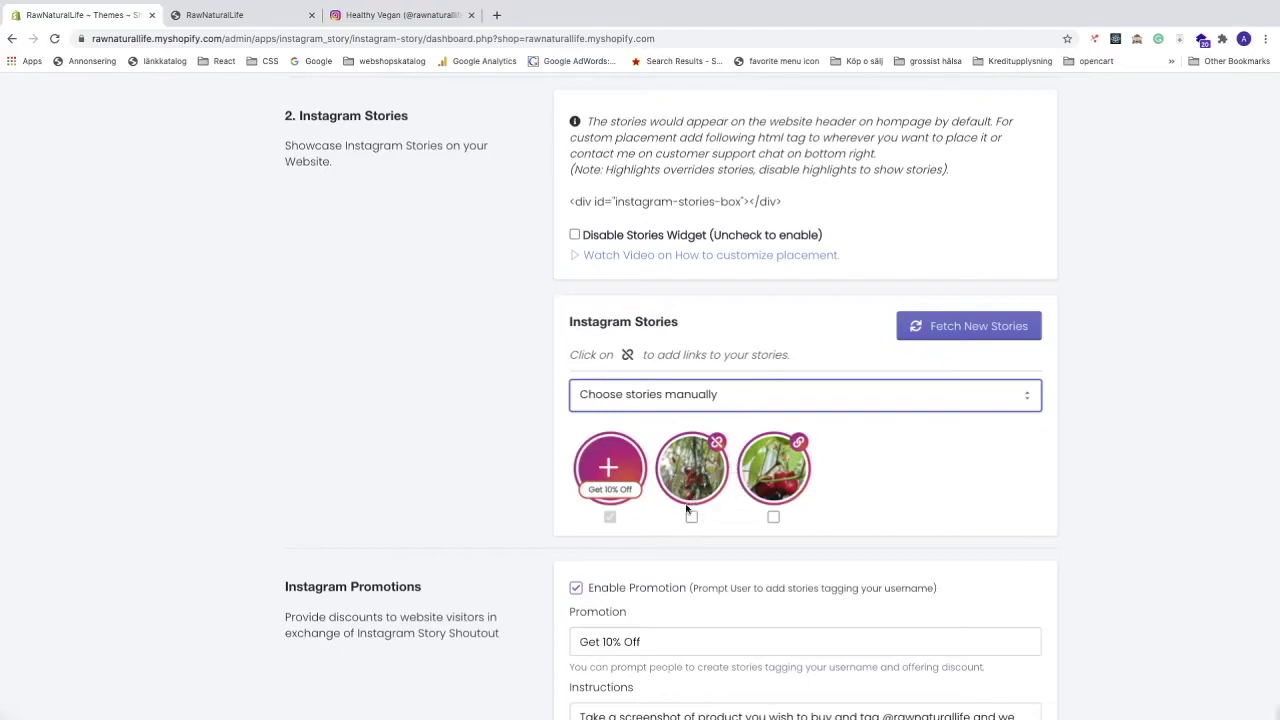
pyautogui.click(691, 517)
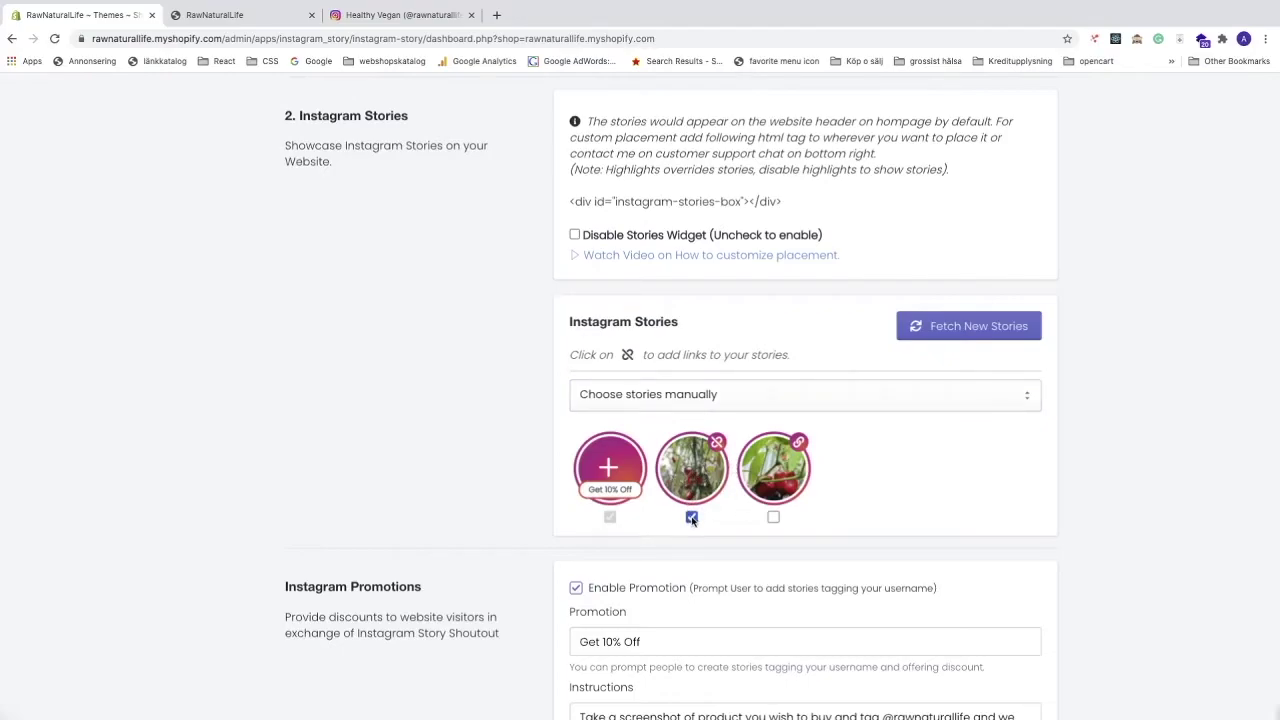
pyautogui.click(245, 17)
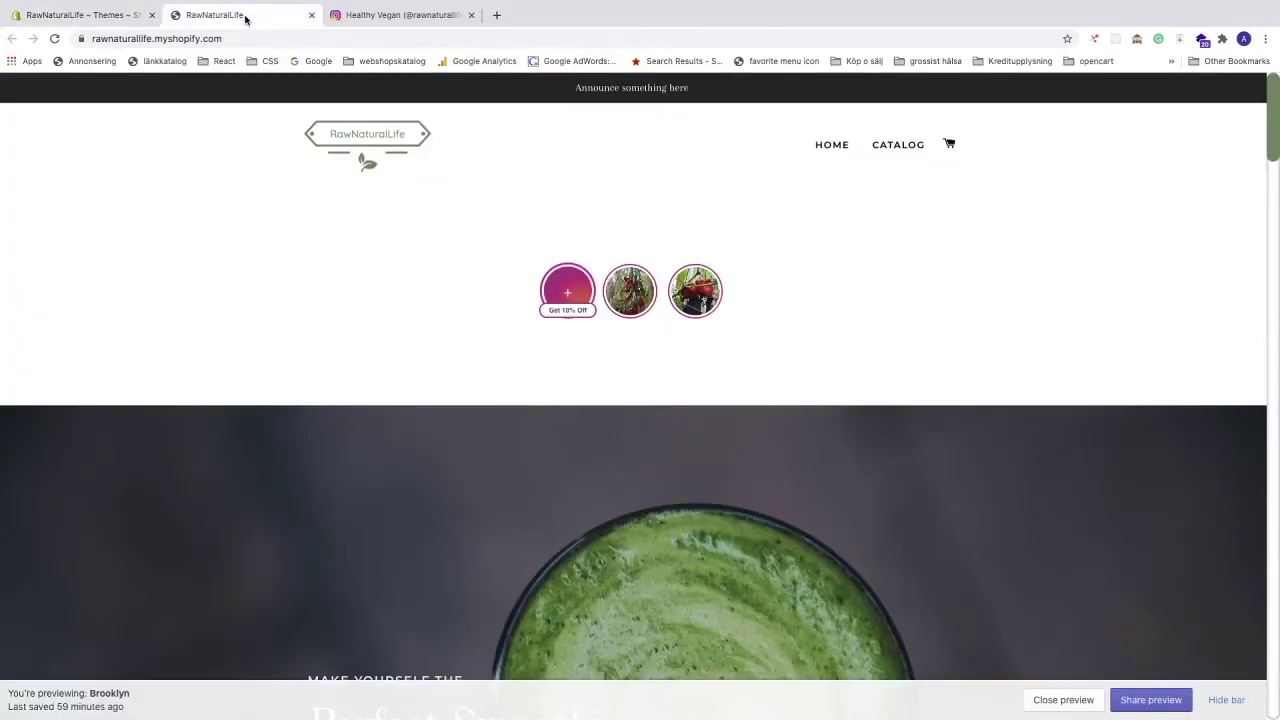
pyautogui.click(55, 39)
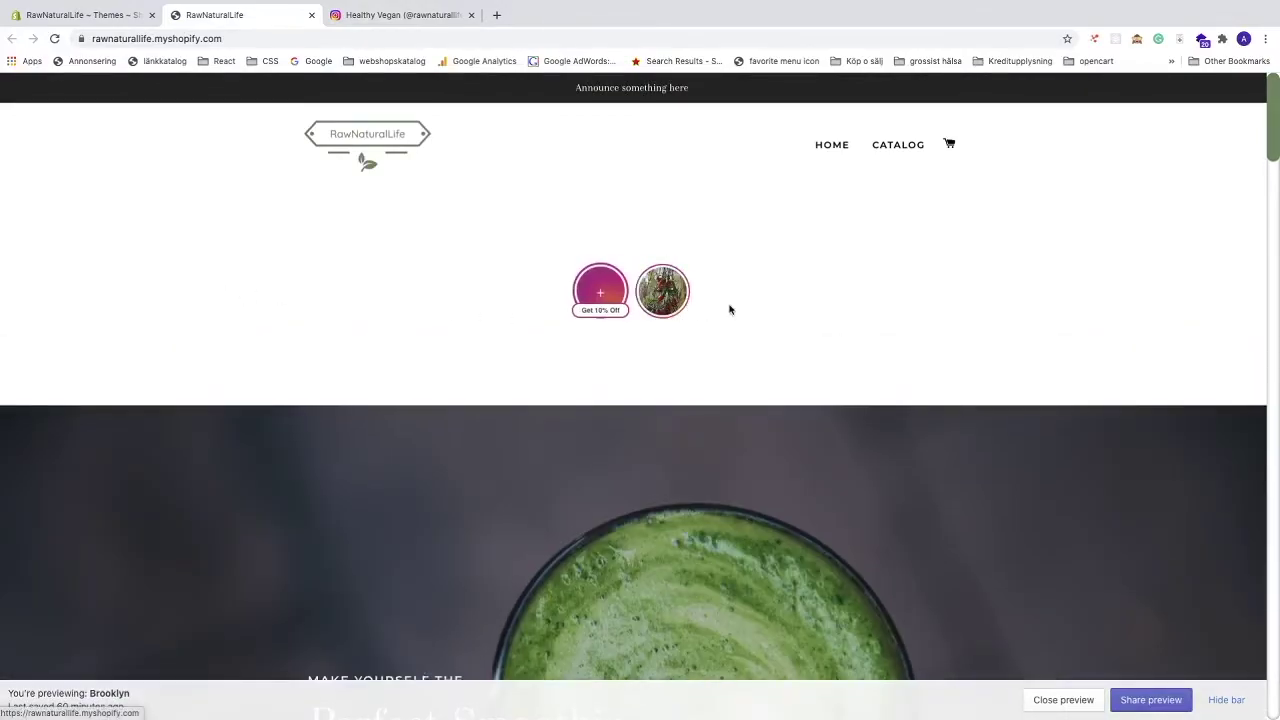
# Step: Switch back to Show recent stories and open the link dialog for the second story
pyautogui.click(60, 14)
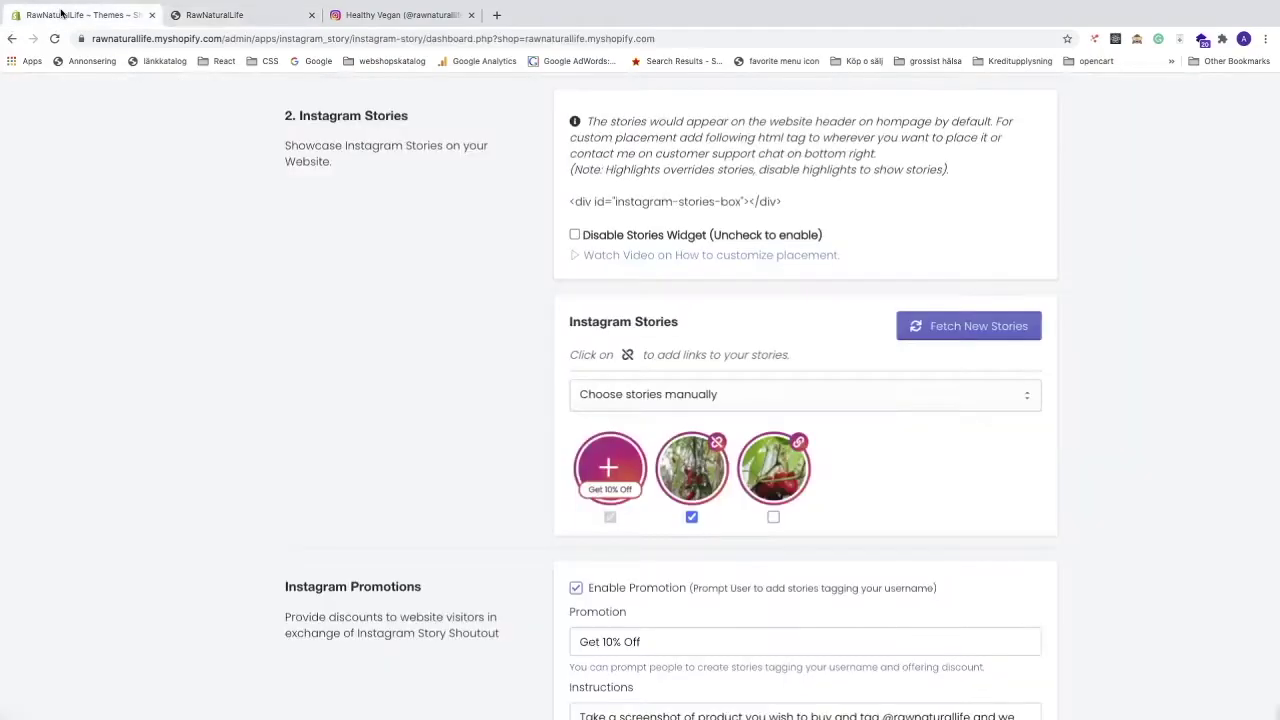
pyautogui.click(669, 394)
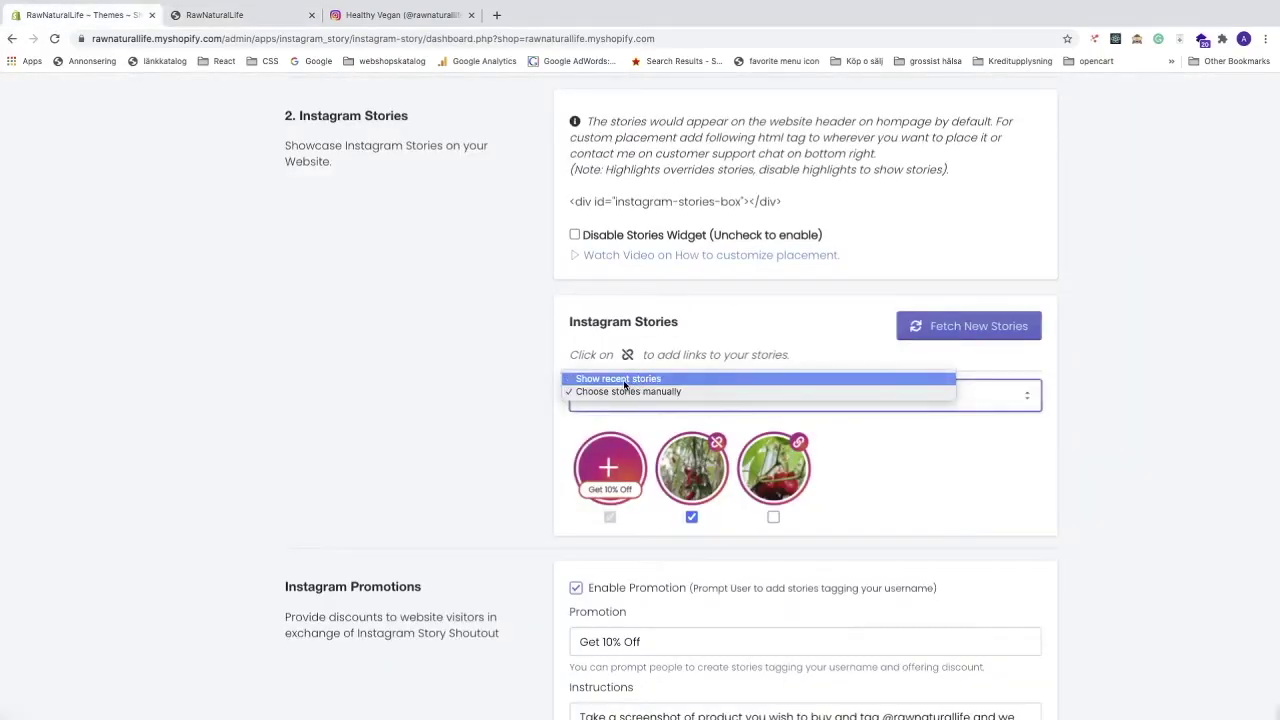
pyautogui.click(624, 380)
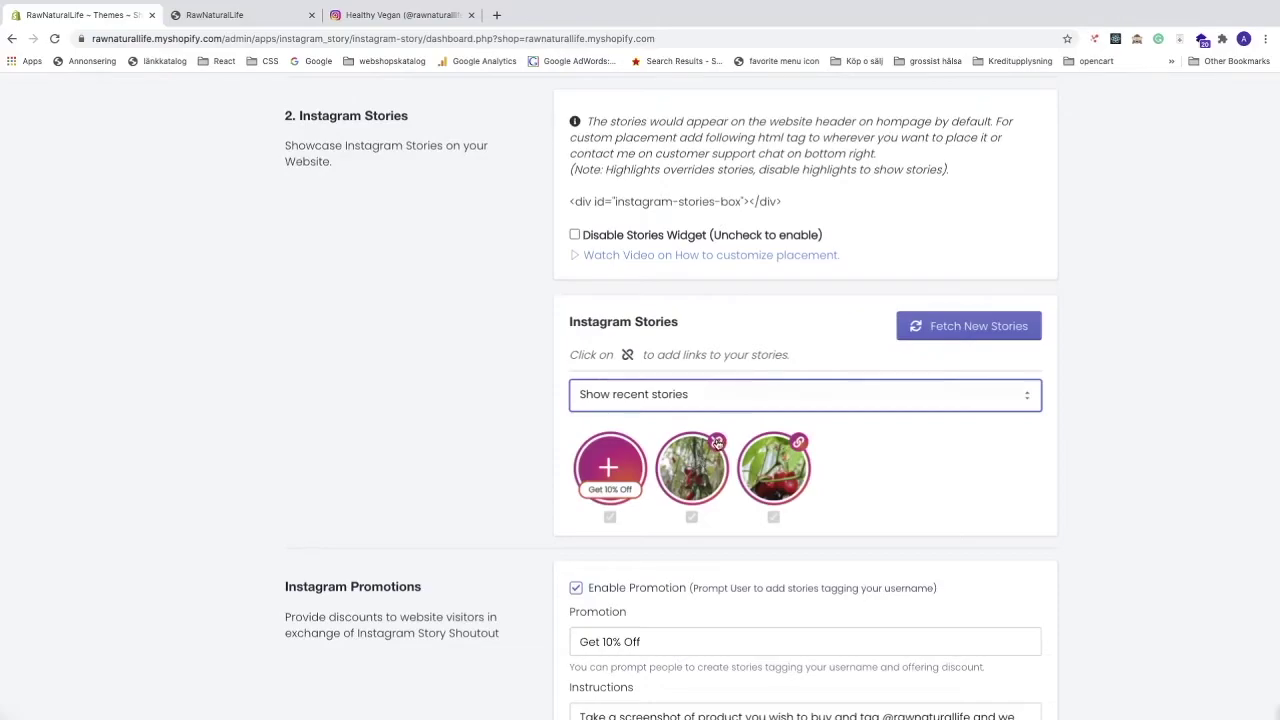
pyautogui.click(718, 443)
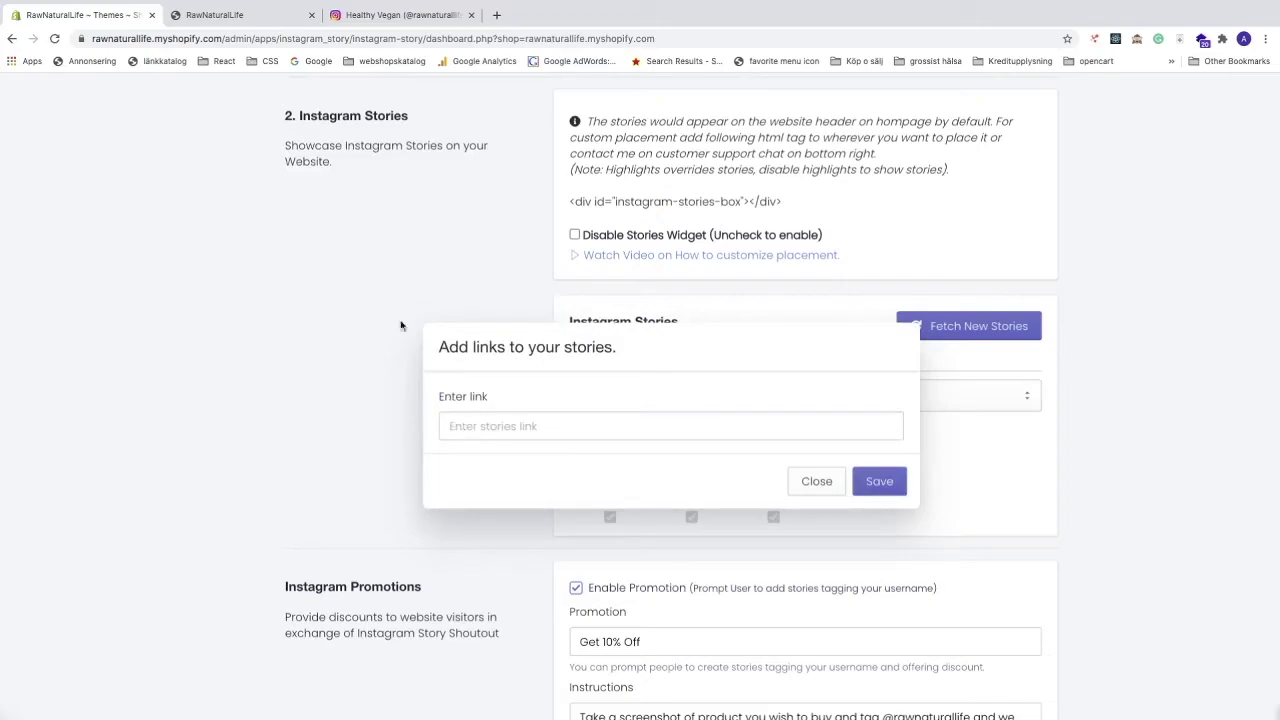
# Step: Copy the Example T-Shirt product page URL from the storefront's address bar
pyautogui.click(242, 17)
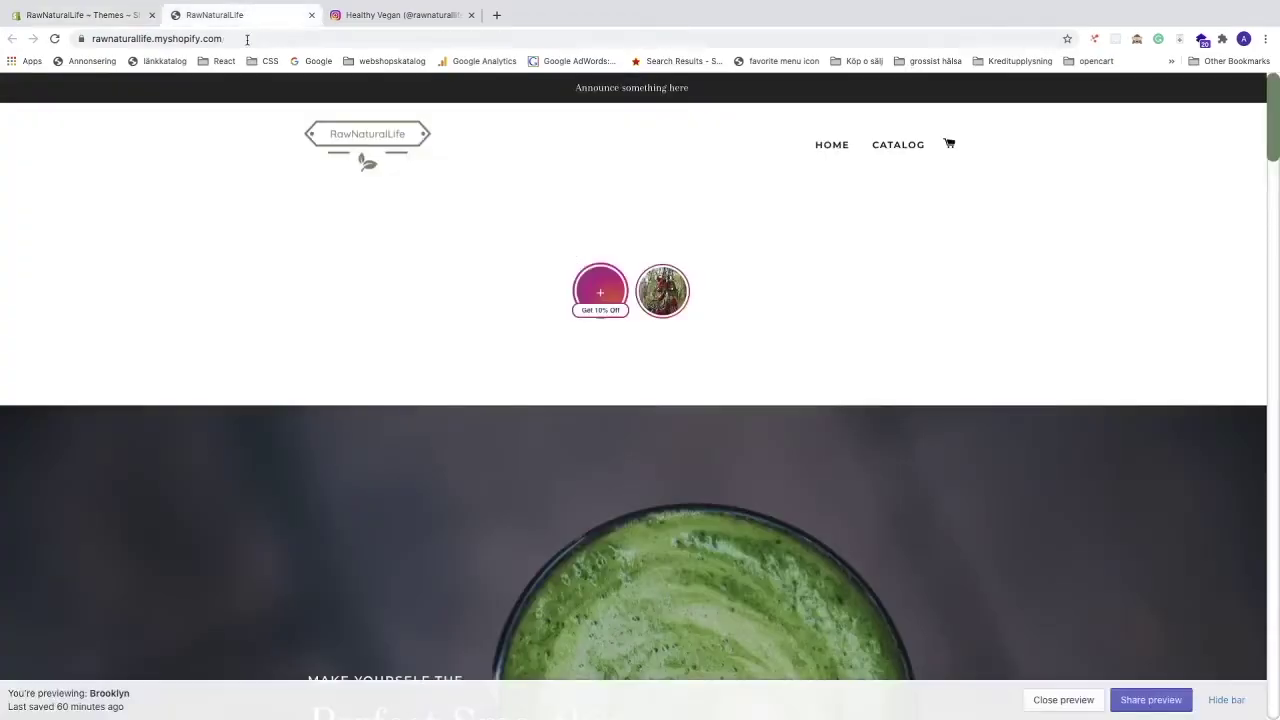
pyautogui.click(903, 146)
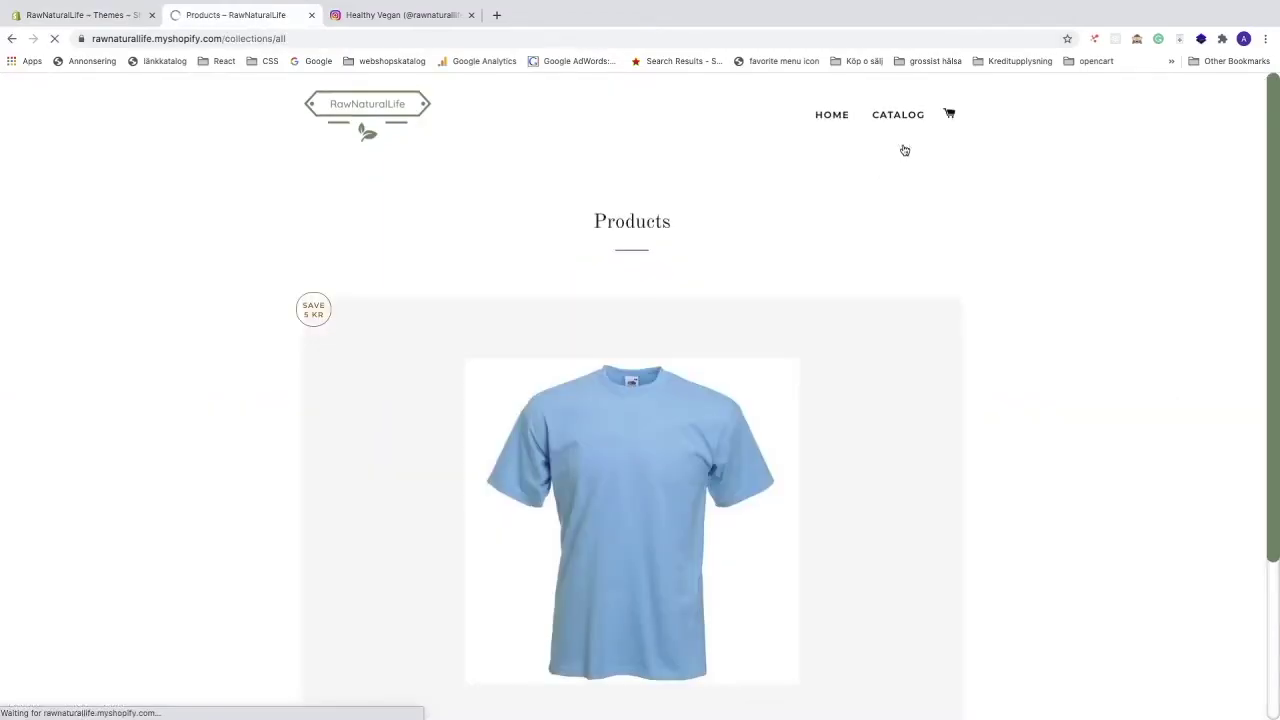
pyautogui.scroll(-2, 582, 353)
pyautogui.click(582, 353)
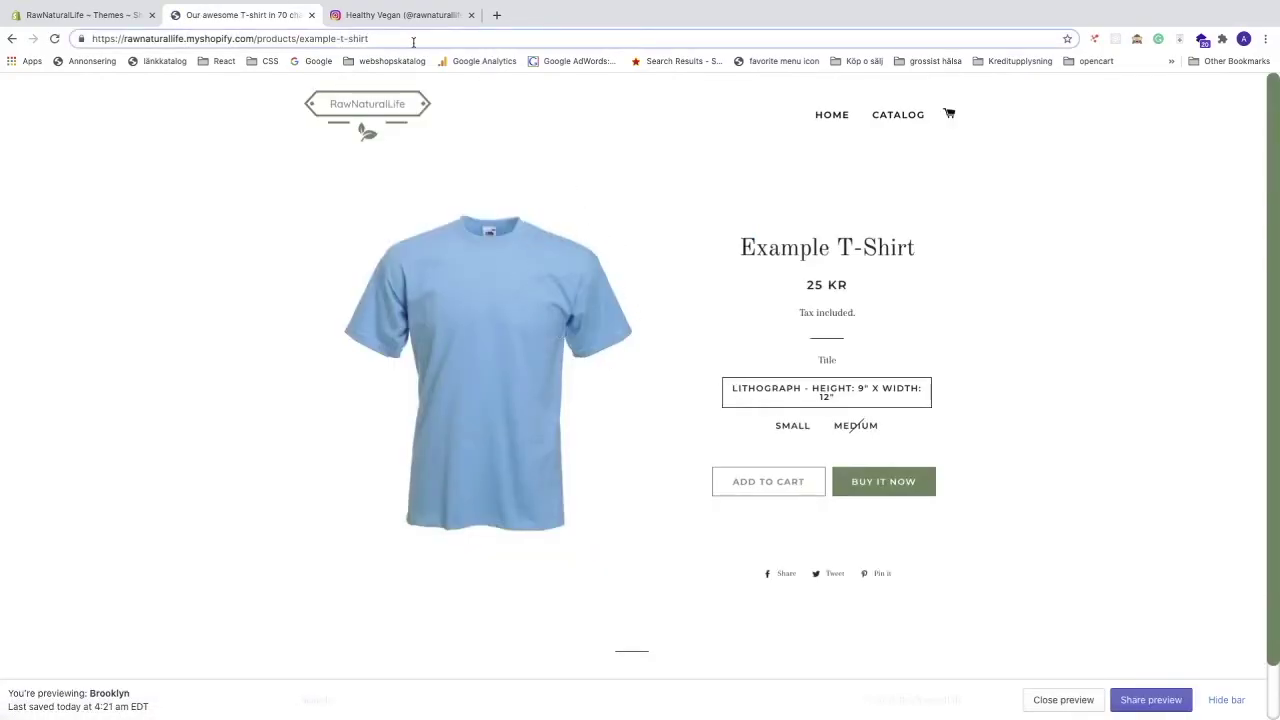
pyautogui.moveTo(401, 40); pyautogui.dragTo(86, 40)
pyautogui.rightClick(103, 42)
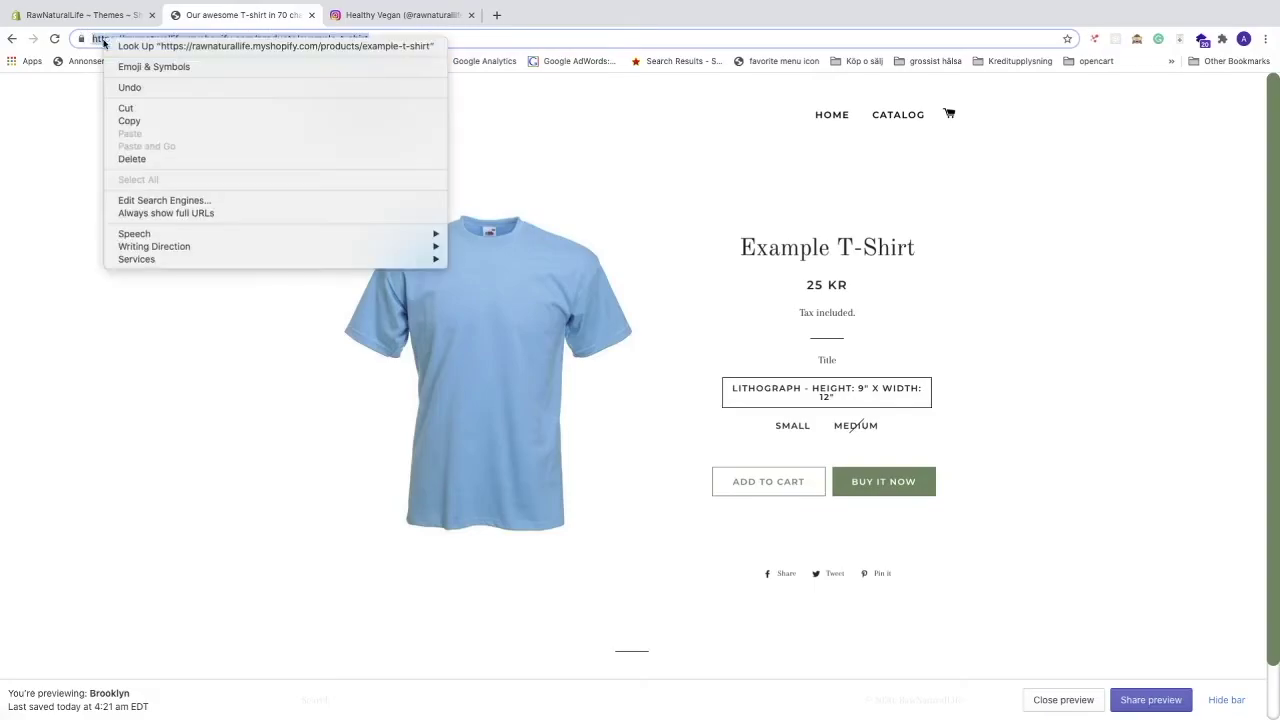
pyautogui.click(148, 121)
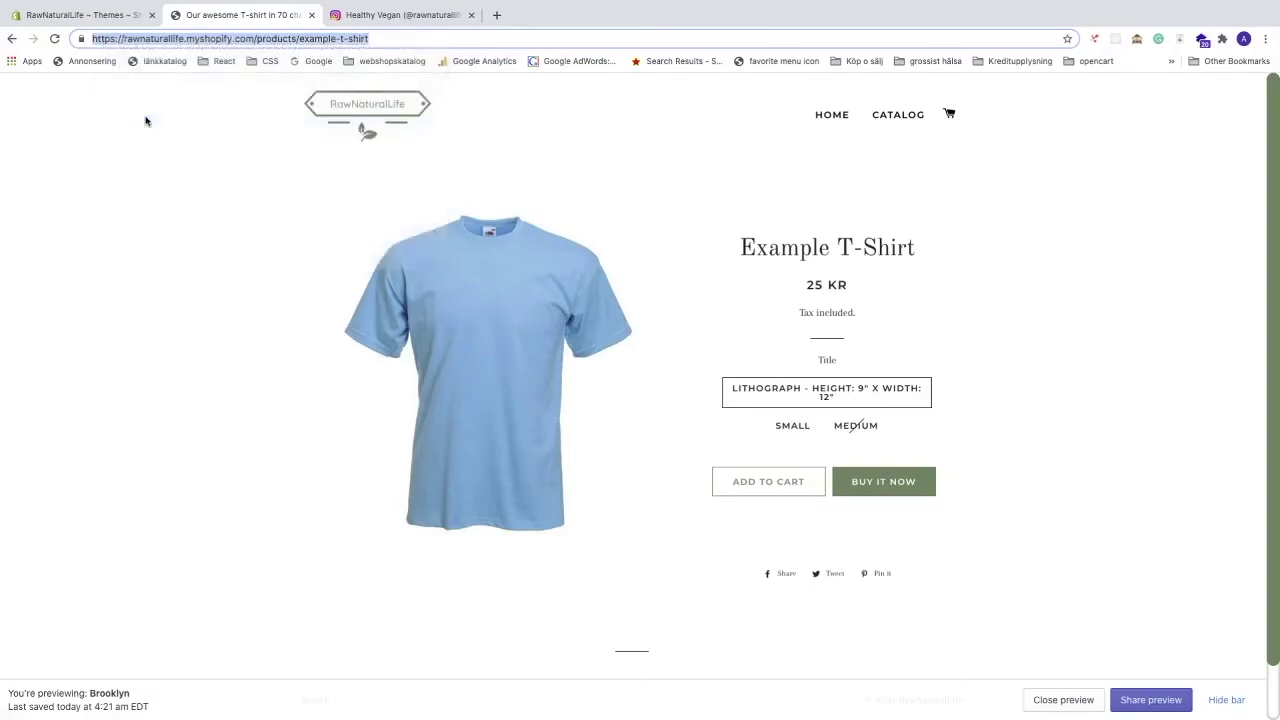
# Step: Paste the product URL into the tomato story's link field, save it and close the dialog
pyautogui.click(98, 15)
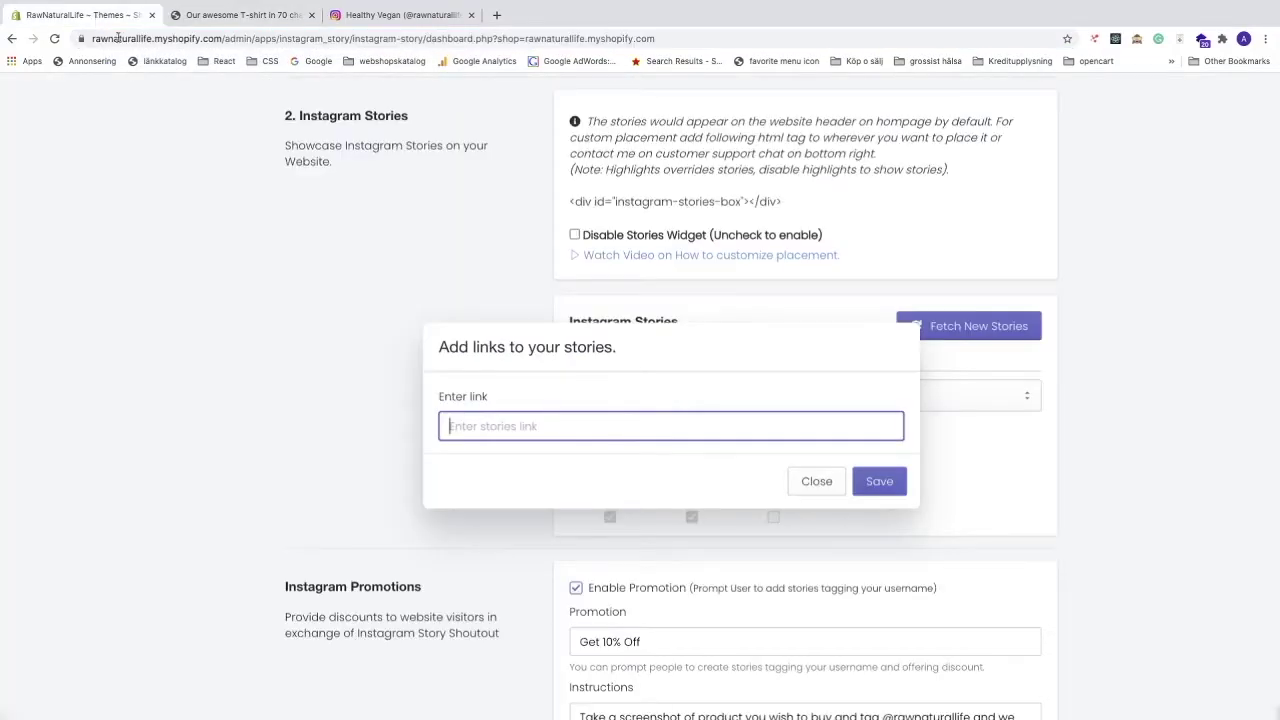
pyautogui.rightClick(465, 429)
pyautogui.click(505, 515)
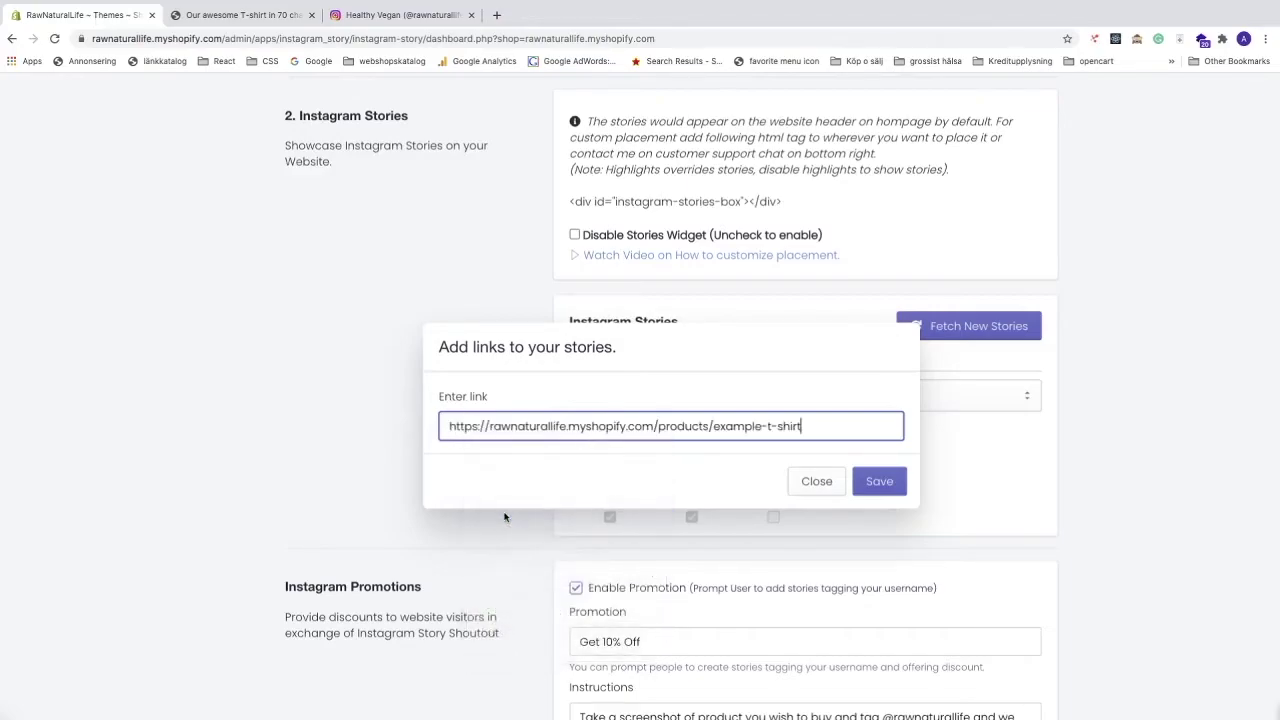
pyautogui.click(882, 484)
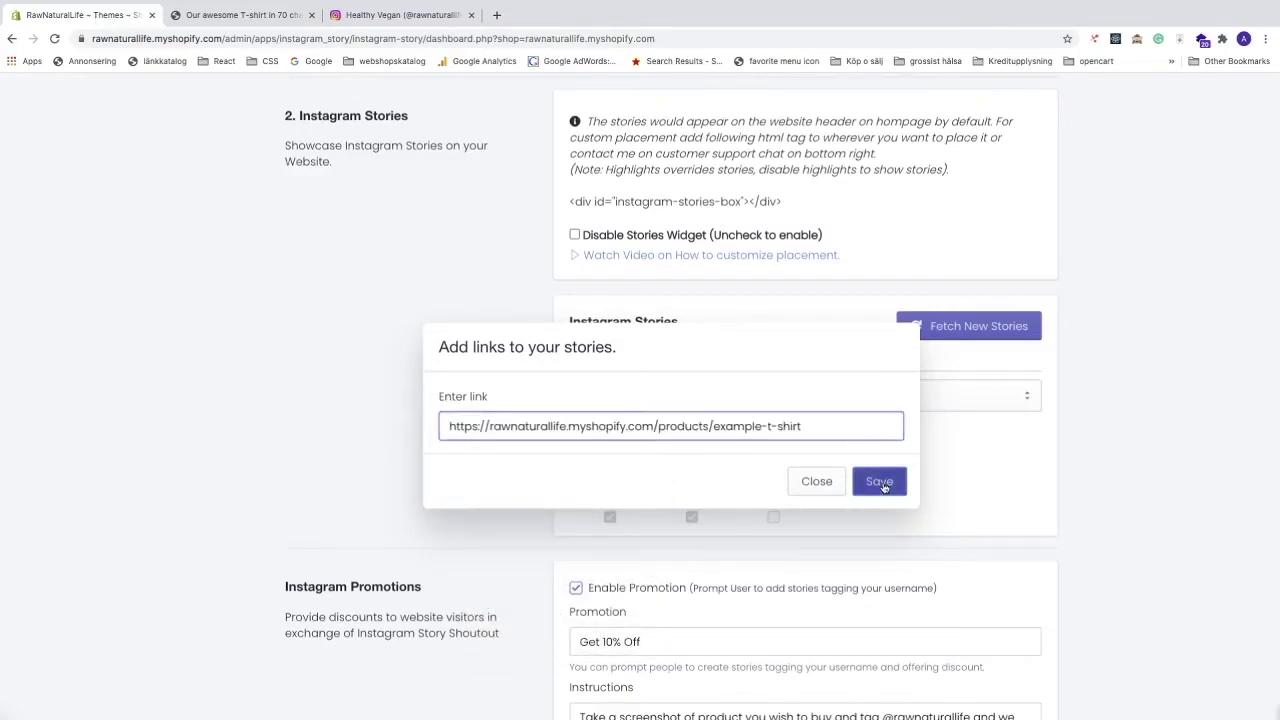
pyautogui.click(880, 483)
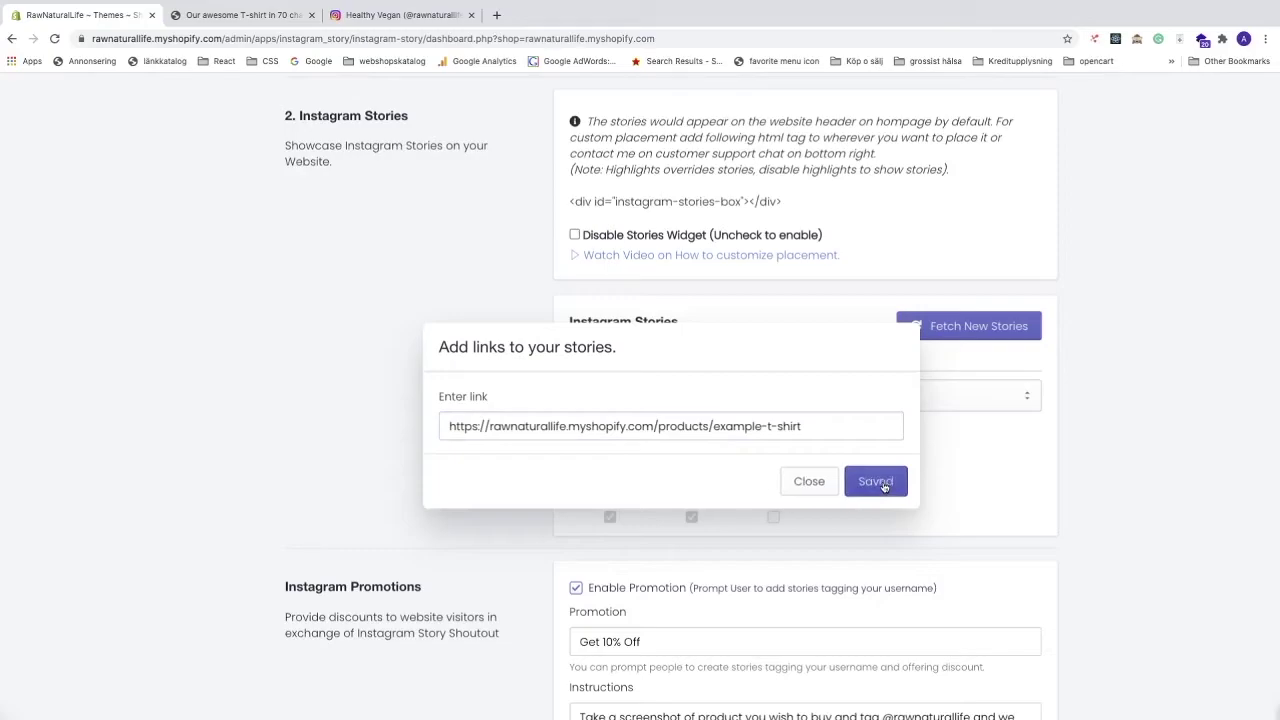
pyautogui.click(807, 483)
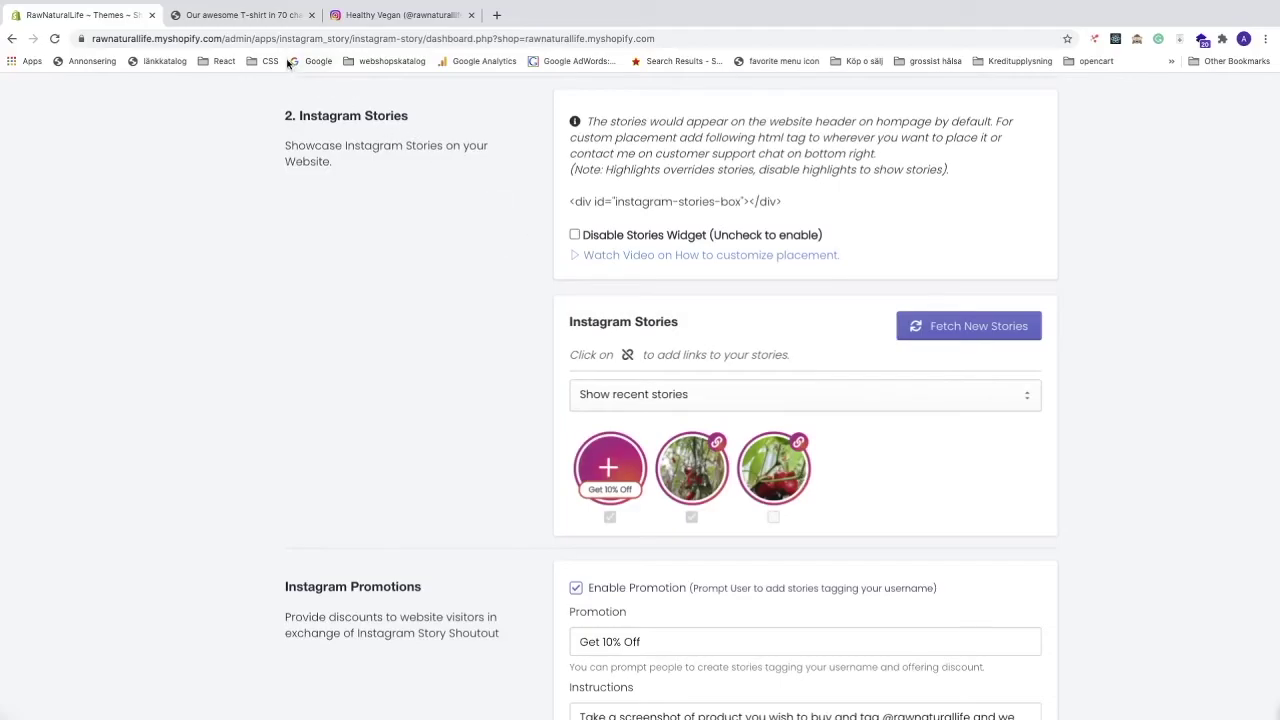
# Step: Check that the tomato story's Visit Link on the storefront homepage opens Example T-Shirt
pyautogui.click(248, 14)
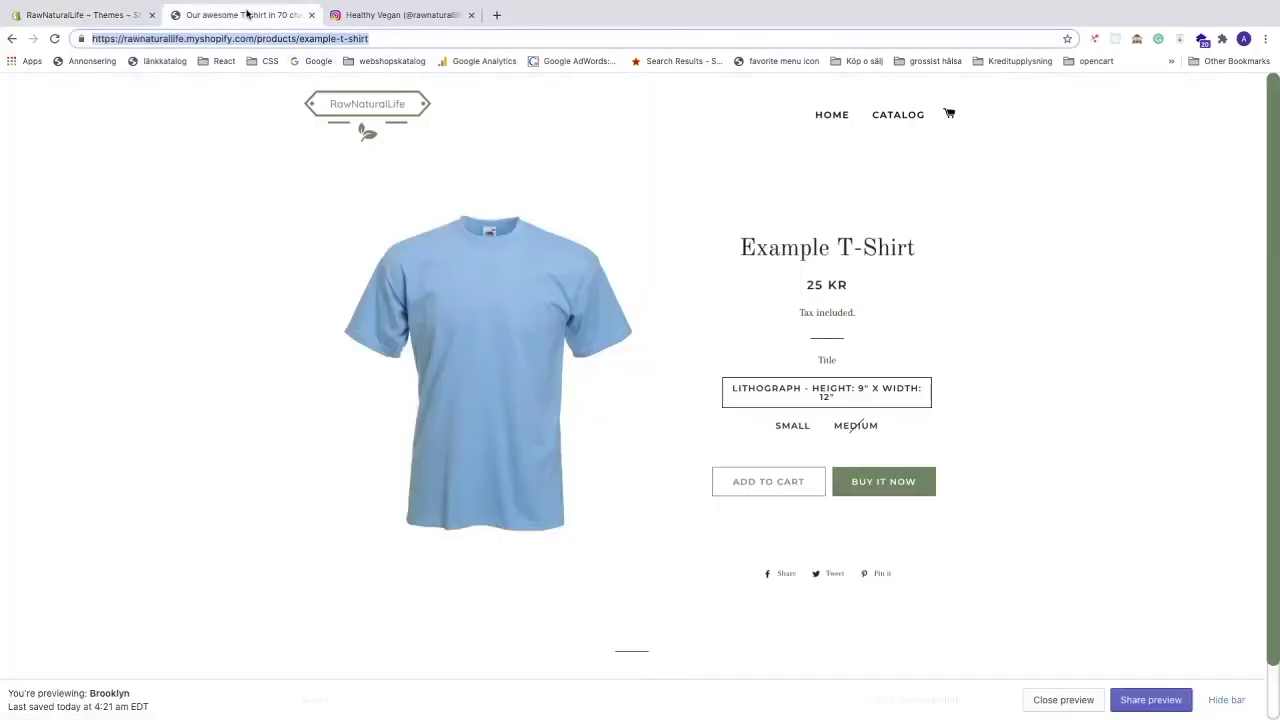
pyautogui.click(378, 119)
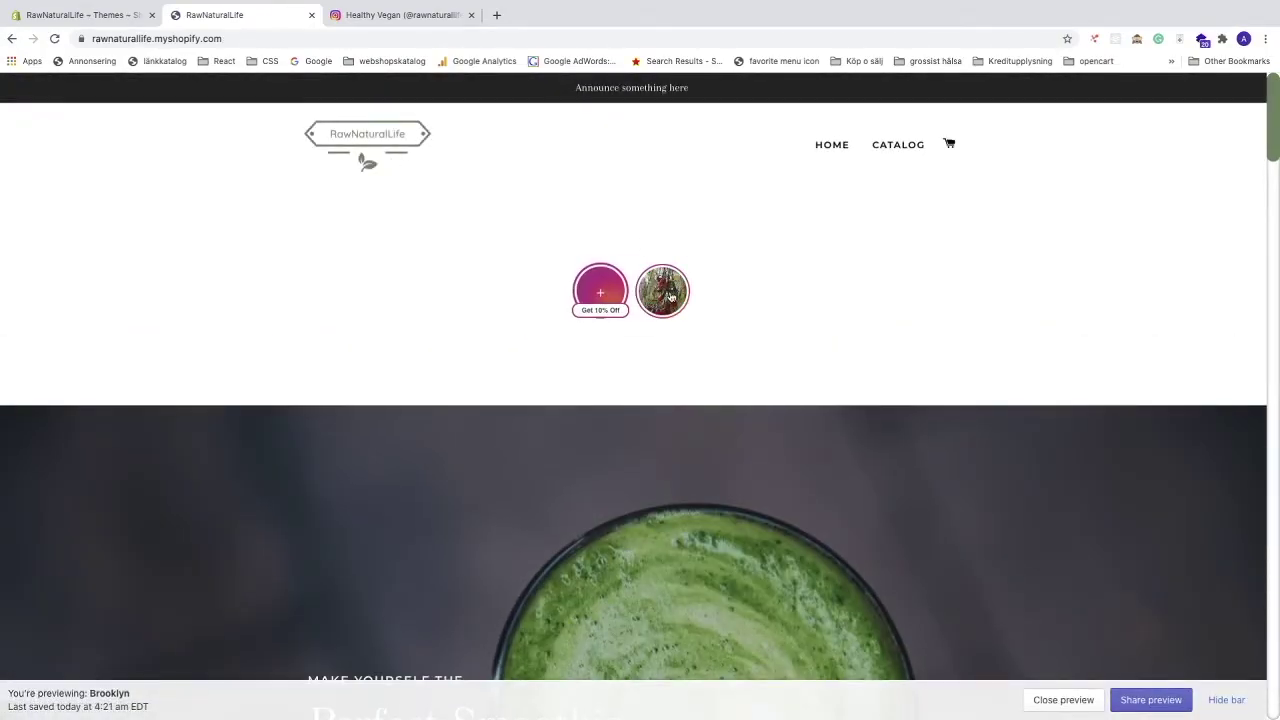
pyautogui.click(670, 297)
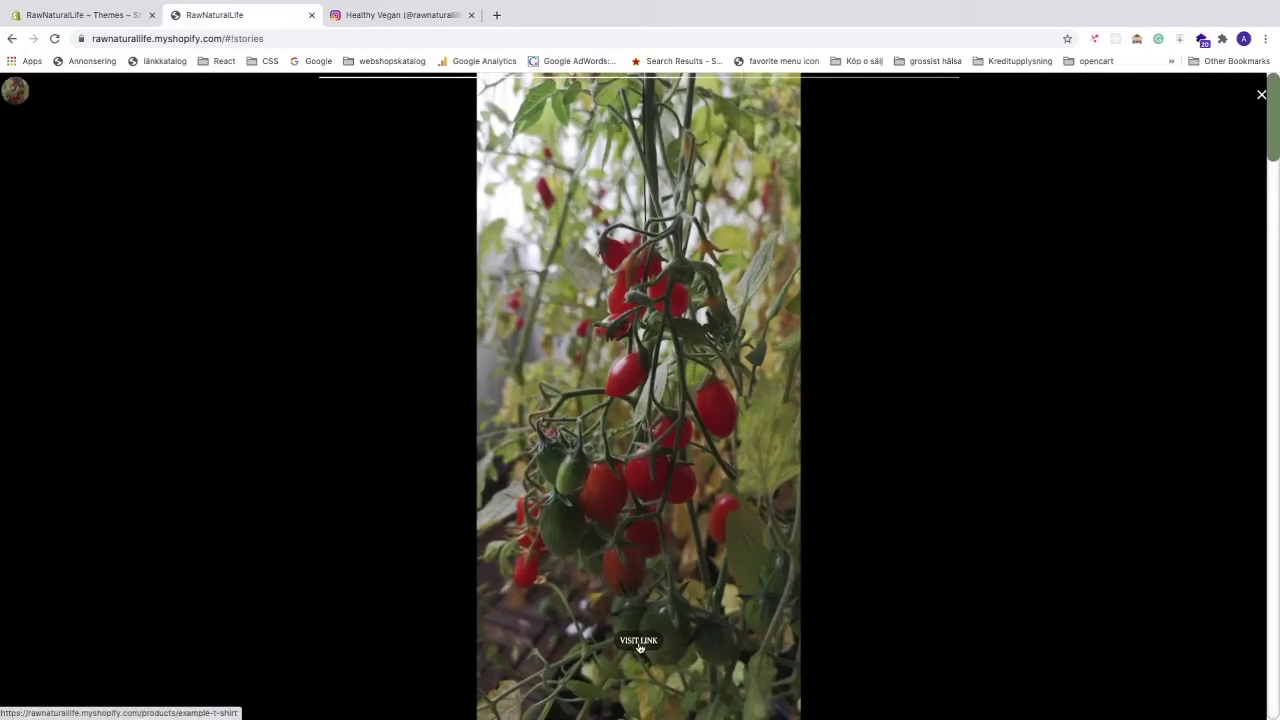
pyautogui.click(638, 641)
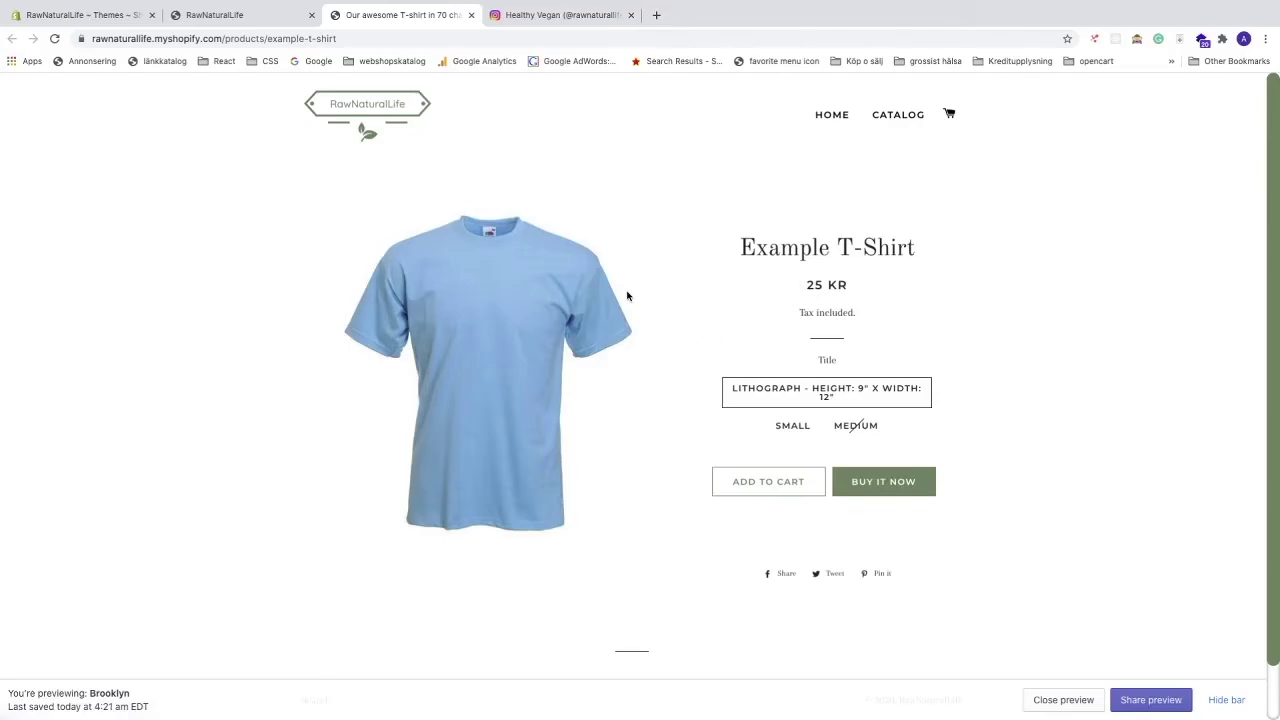
pyautogui.click(80, 15)
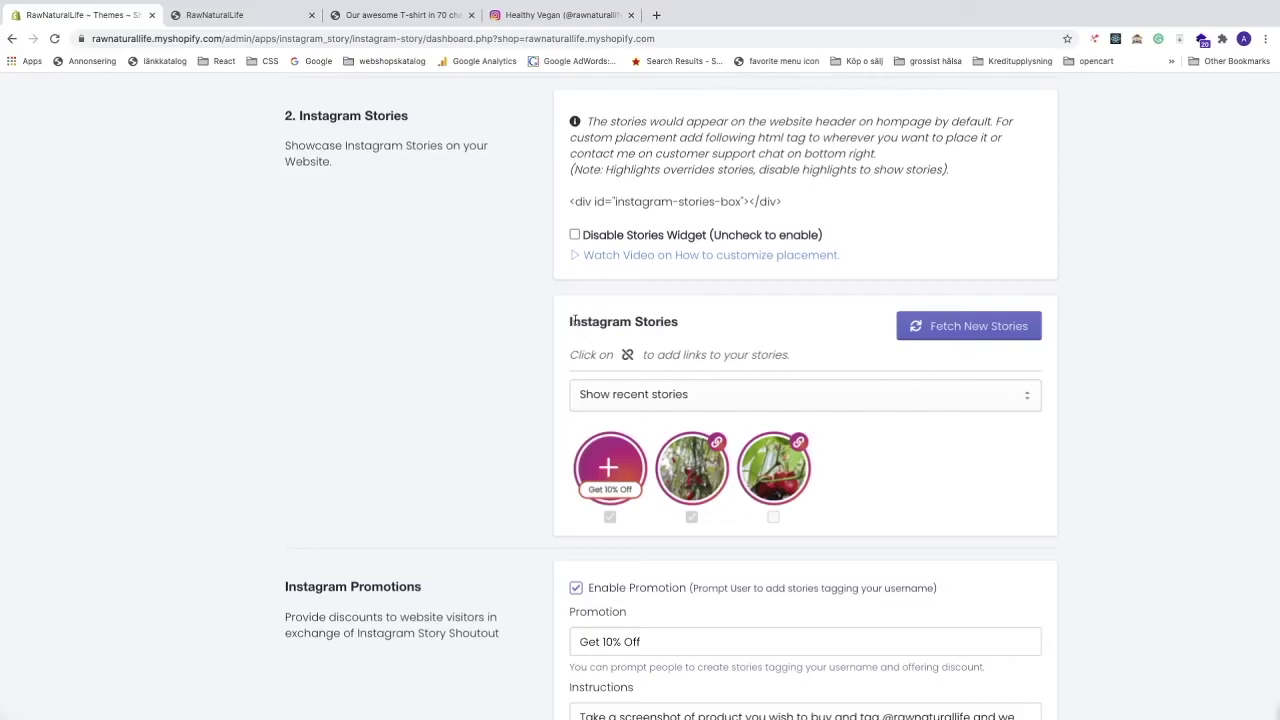
# Step: Save the promotion settings and preview the Get 10% Off story on the storefront
pyautogui.scroll(-3, 514, 380)
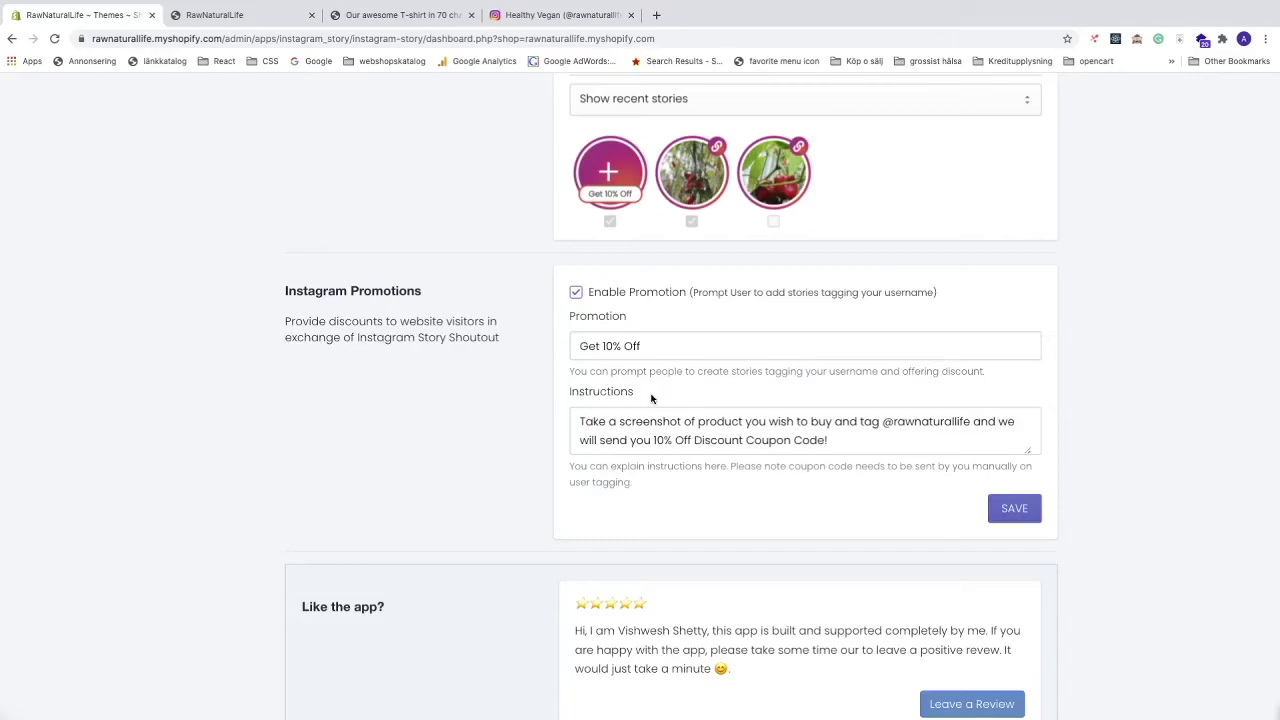
pyautogui.click(1022, 516)
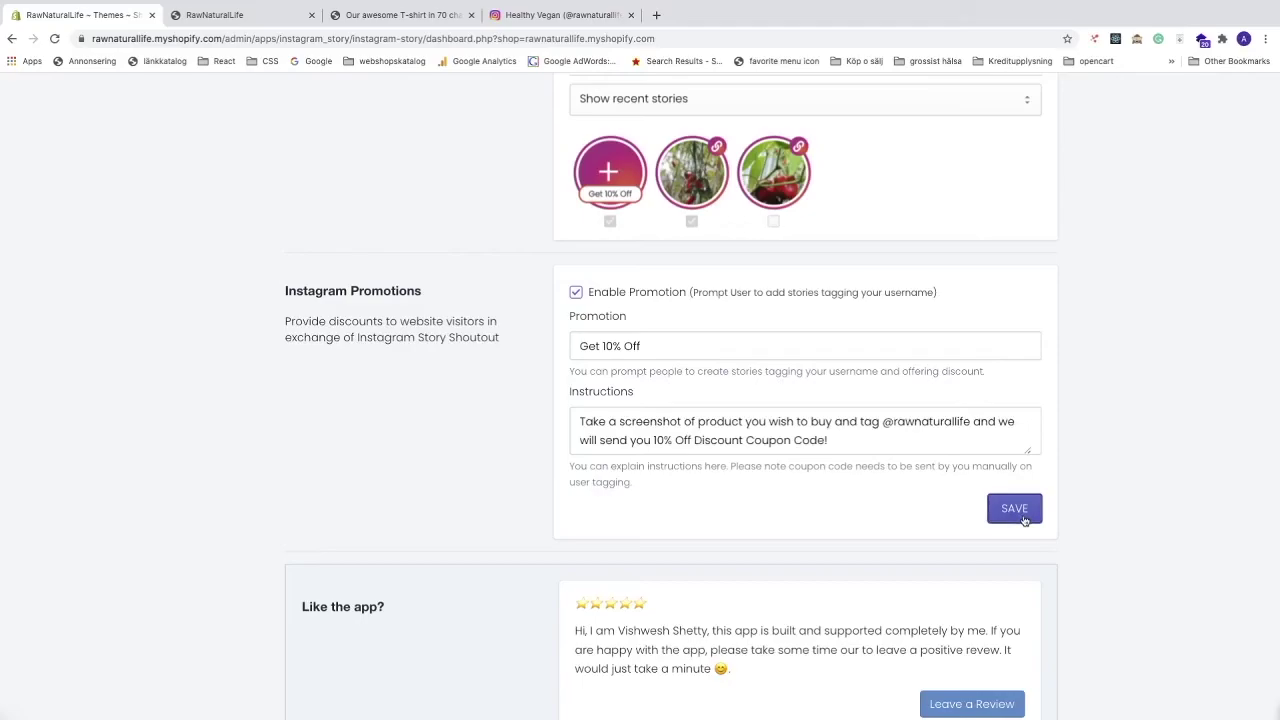
pyautogui.click(236, 18)
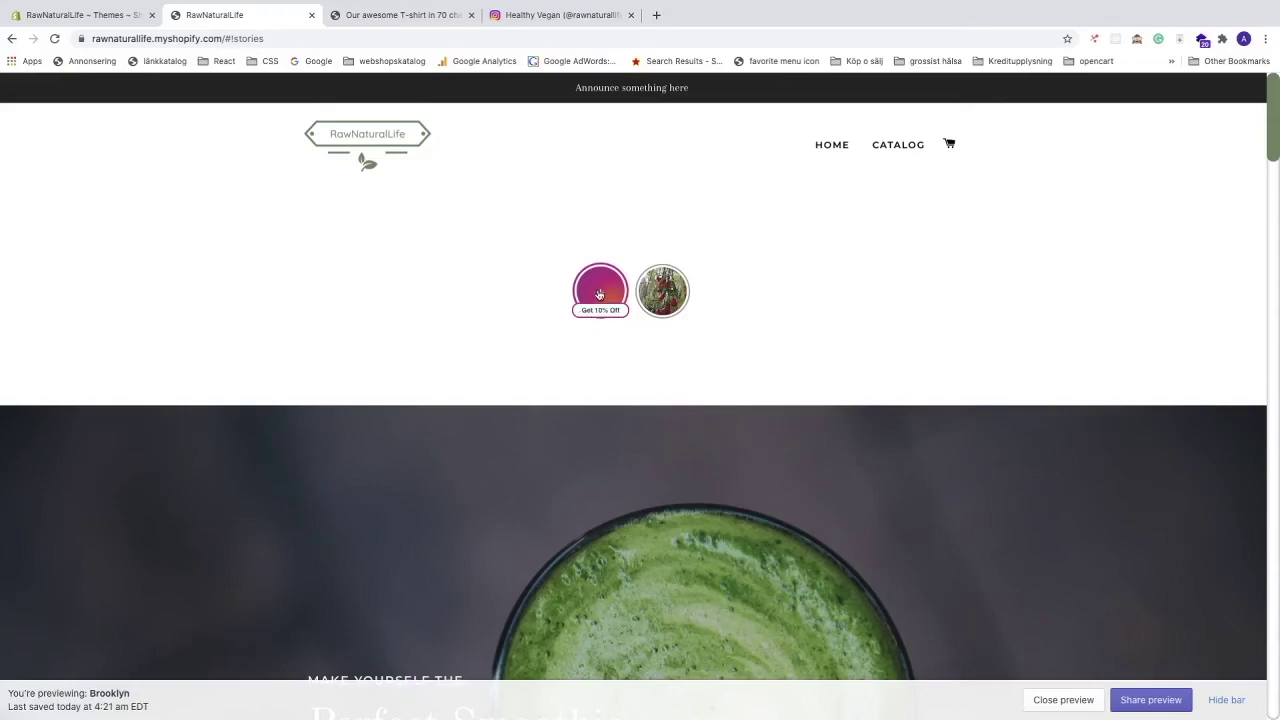
pyautogui.click(609, 277)
pyautogui.moveTo(172, 397); pyautogui.dragTo(1128, 392)
pyautogui.click(855, 326)
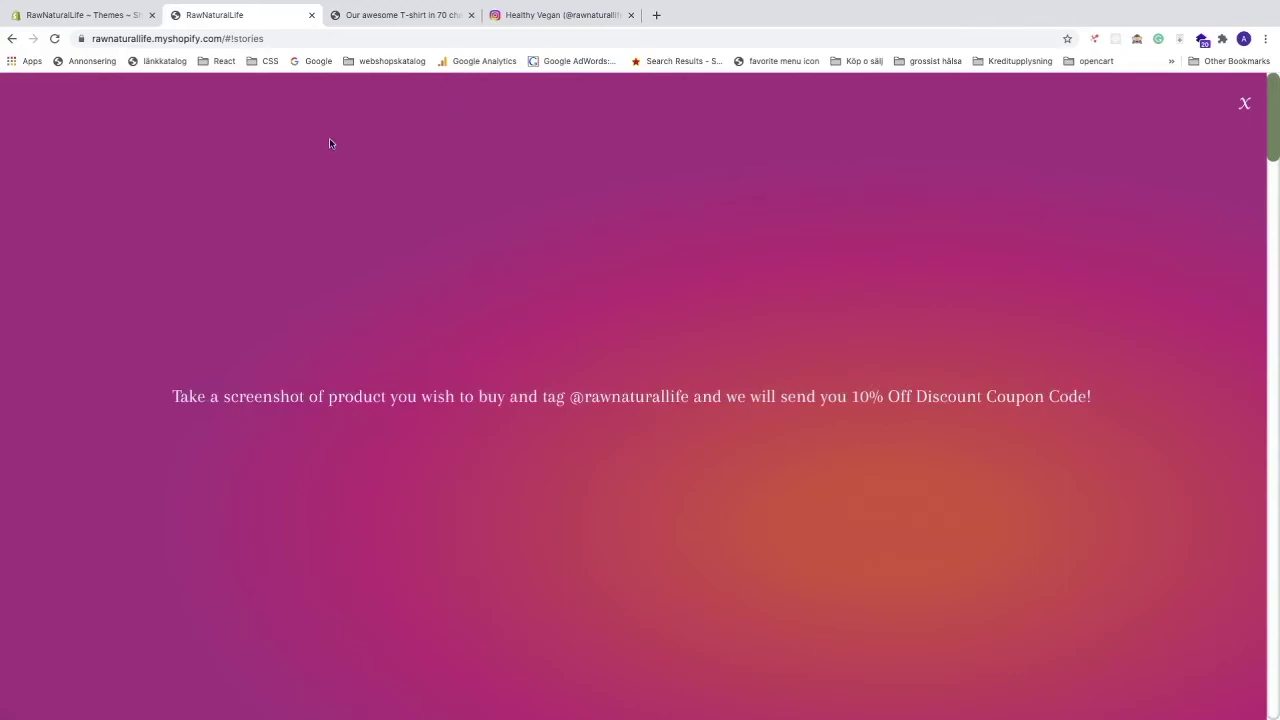
pyautogui.click(1245, 106)
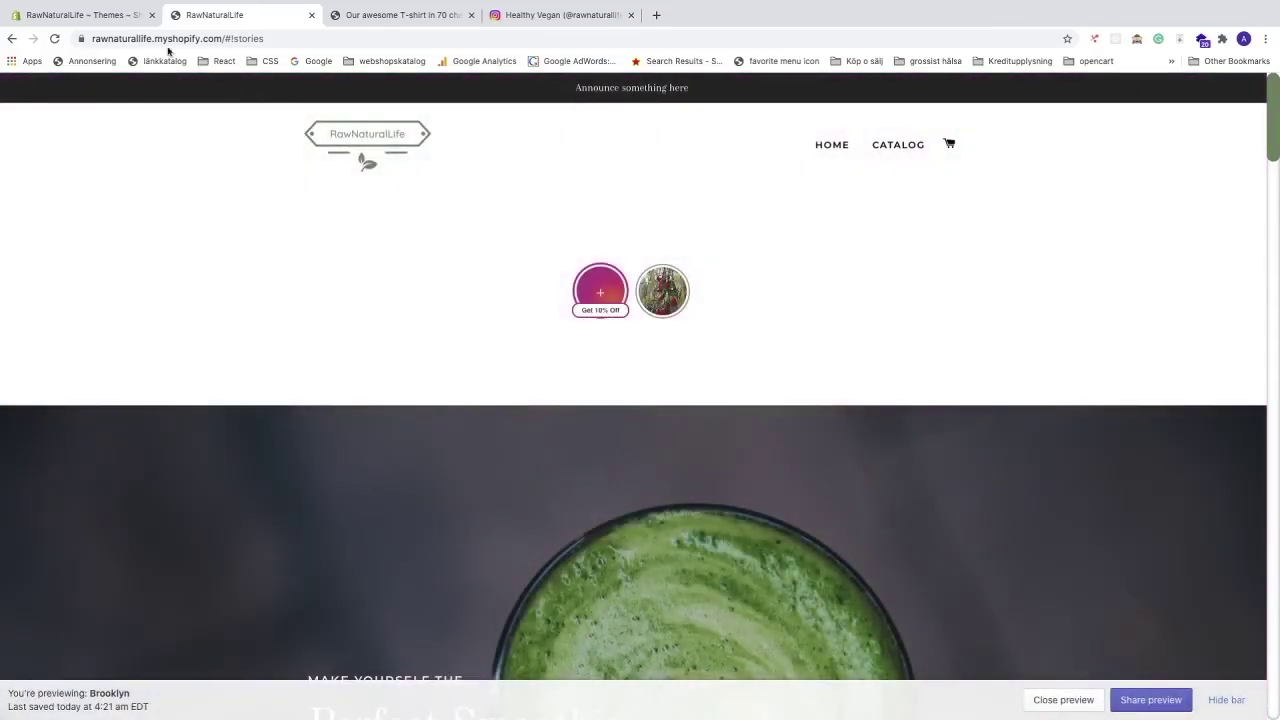
# Step: Disable and save the Get 10% Off promotion, then reload the storefront to confirm it's gone
pyautogui.click(104, 19)
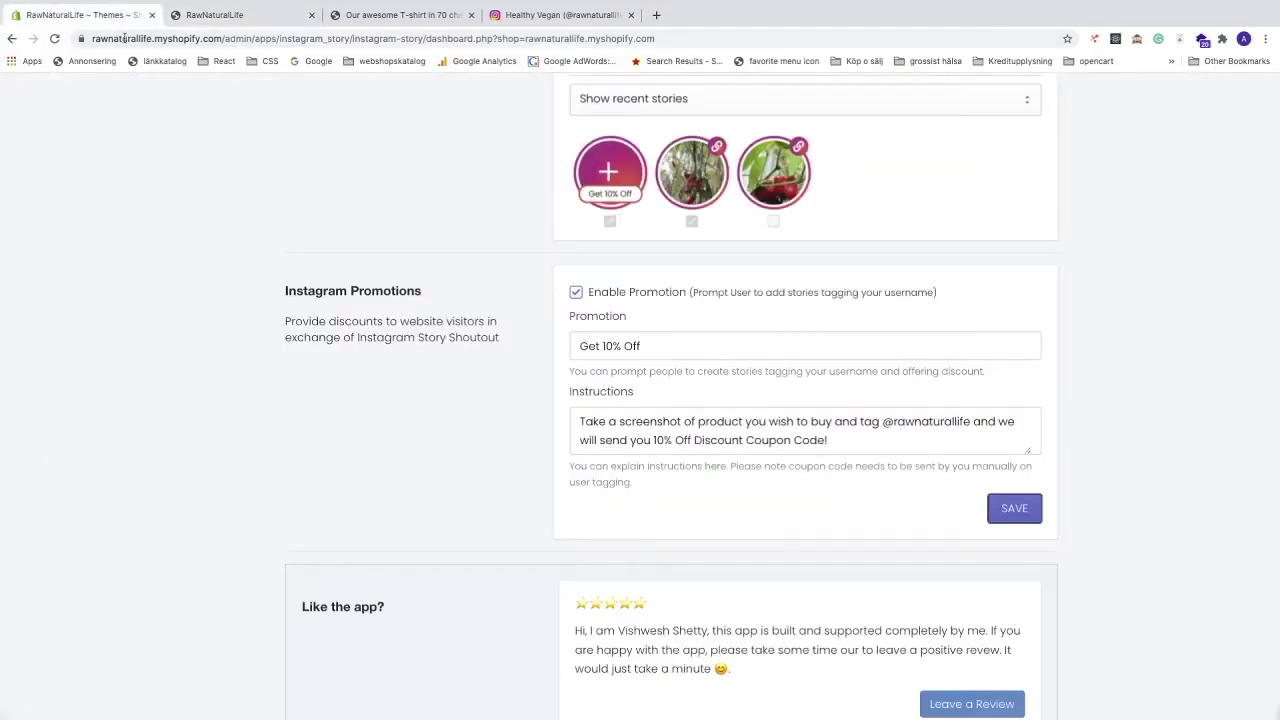
pyautogui.click(576, 293)
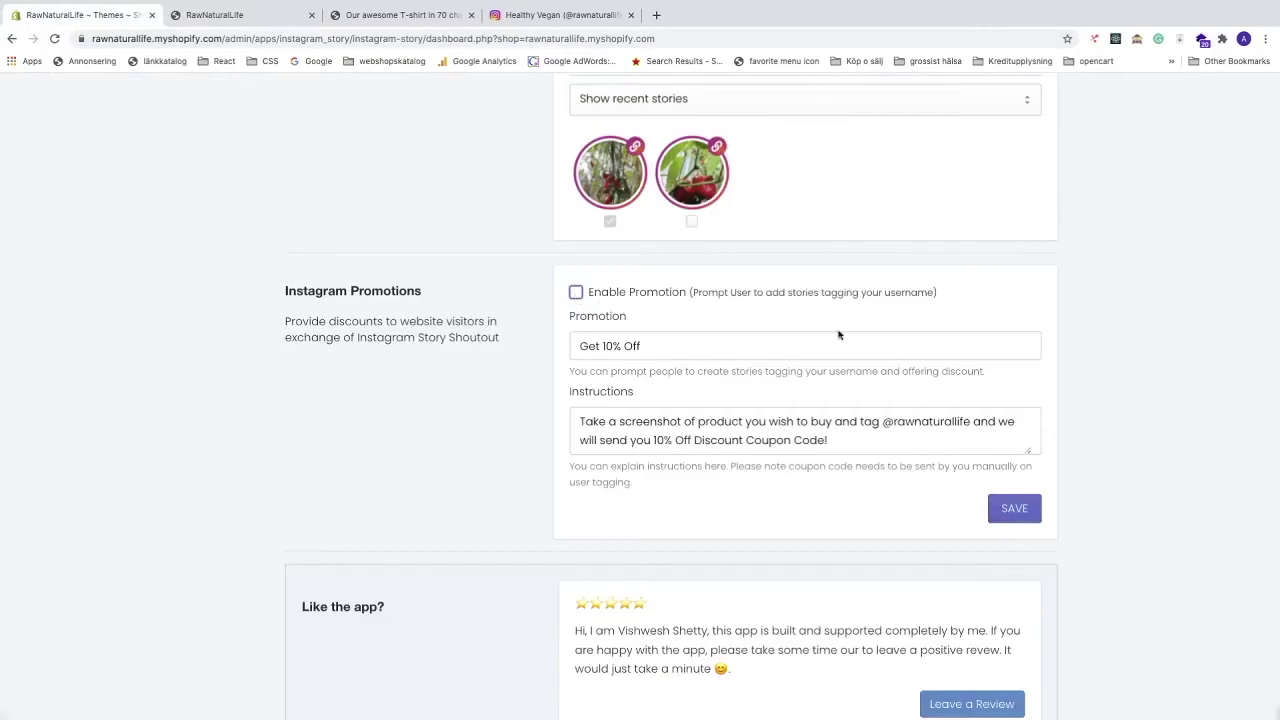
pyautogui.click(1015, 510)
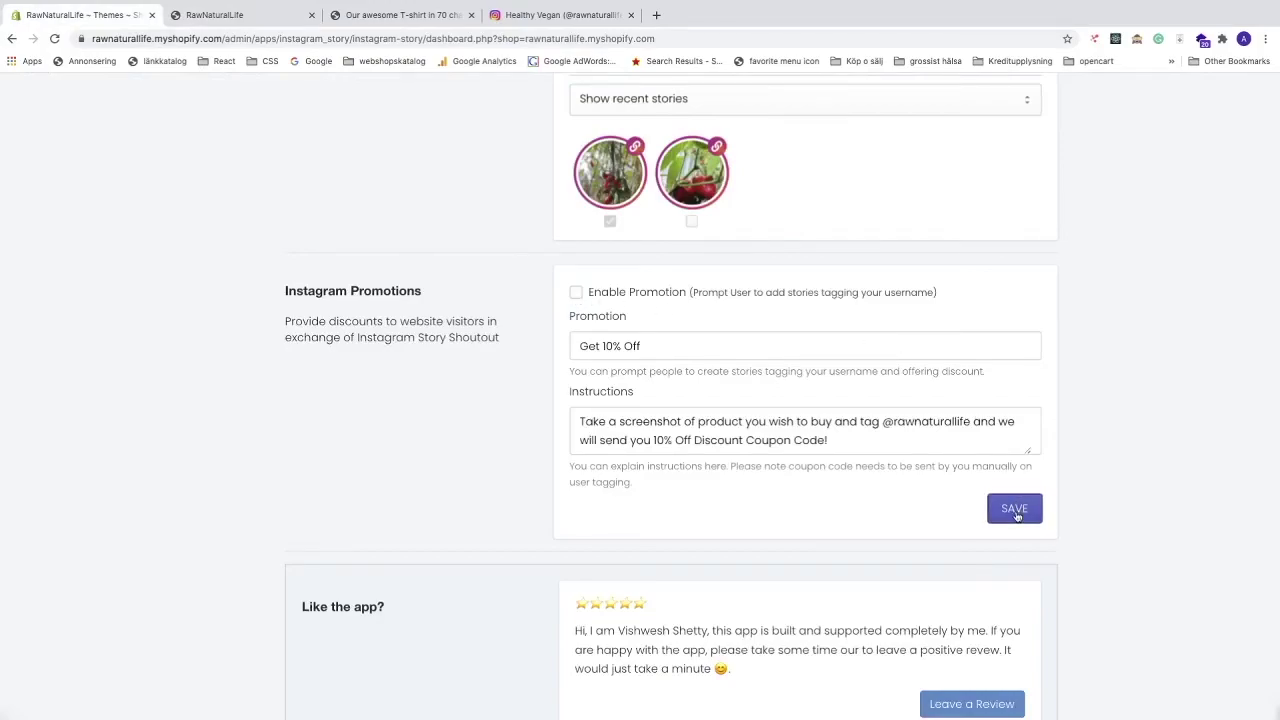
pyautogui.click(252, 18)
pyautogui.click(56, 40)
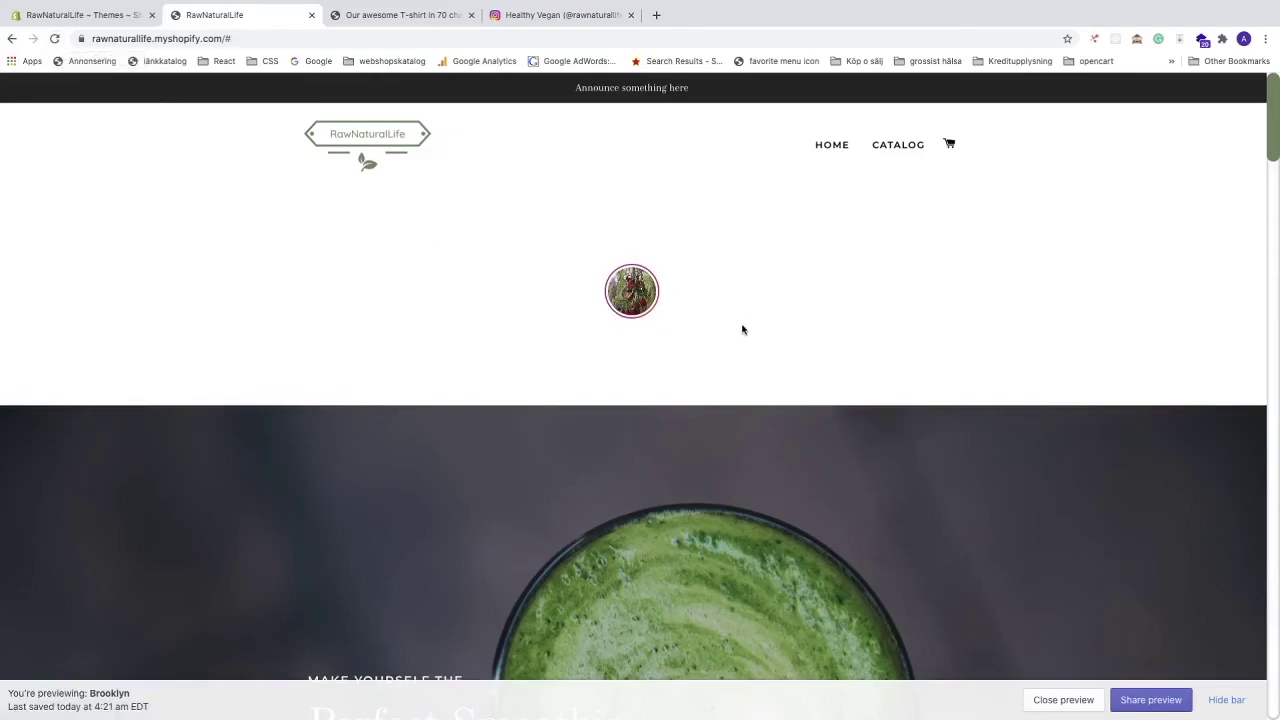
# Step: Re-enable the Get 10% Off promotion and go back to the storefront
pyautogui.click(78, 15)
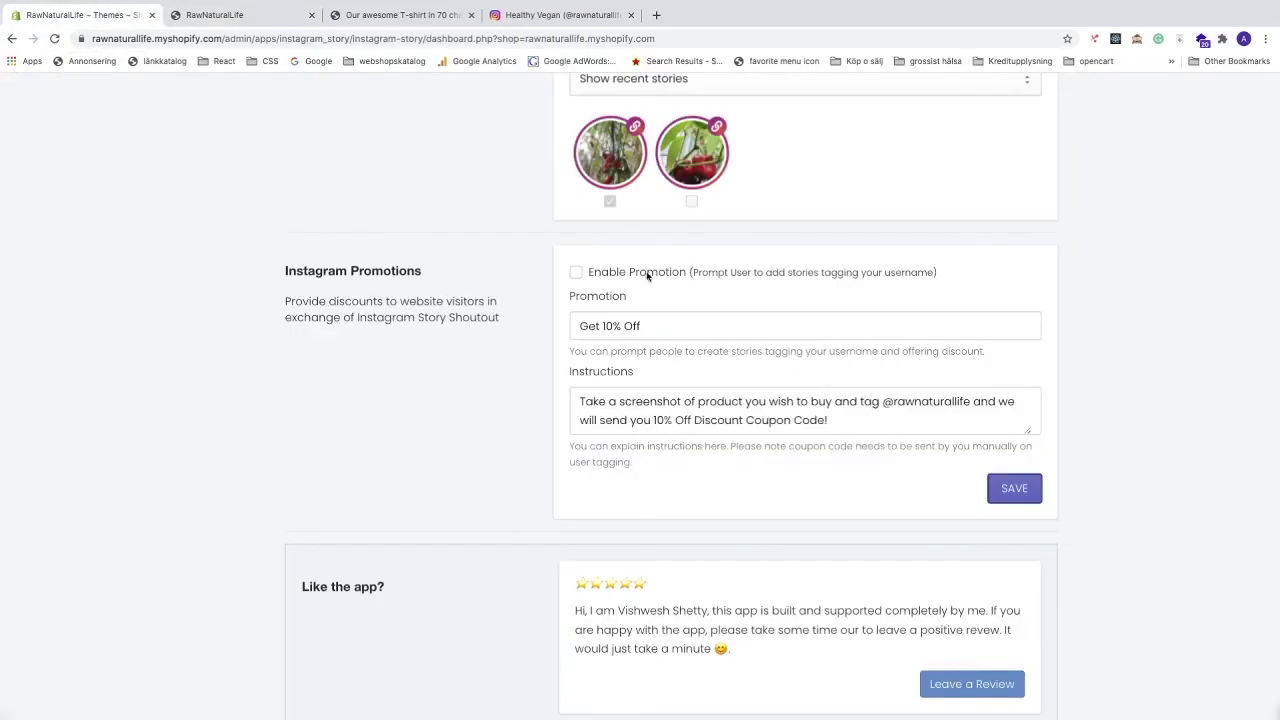
pyautogui.click(576, 272)
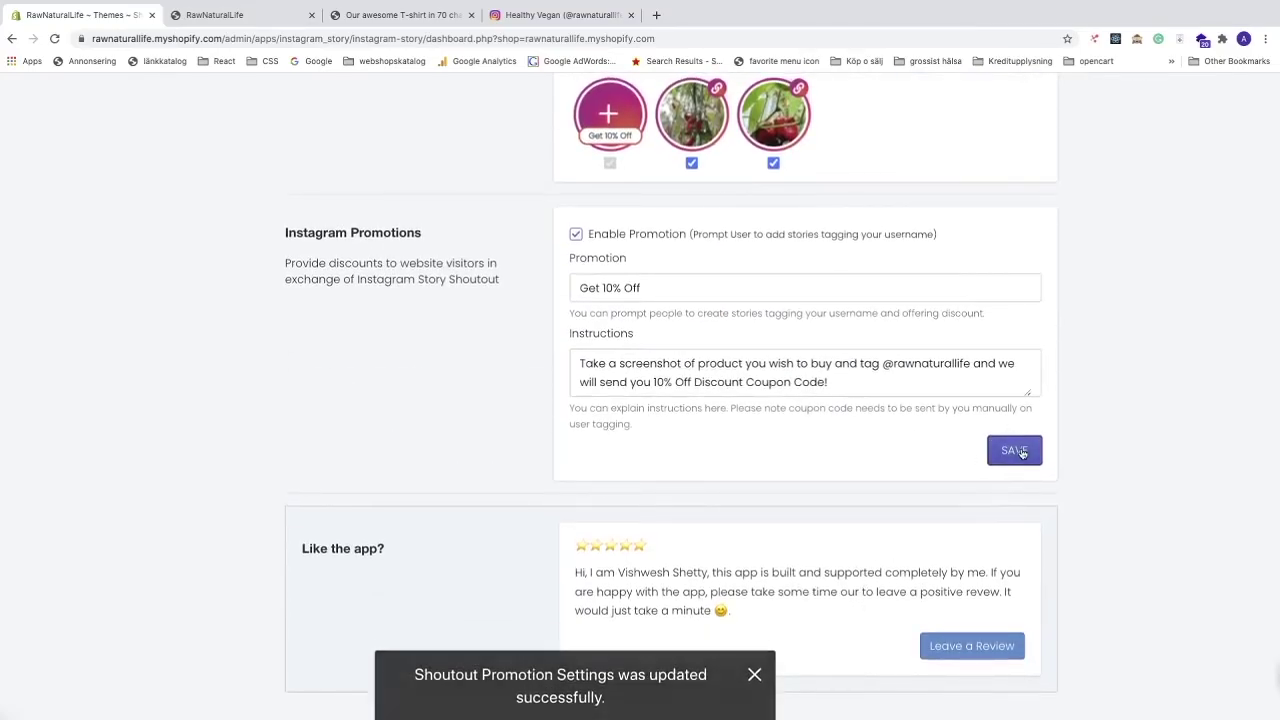
pyautogui.click(200, 18)
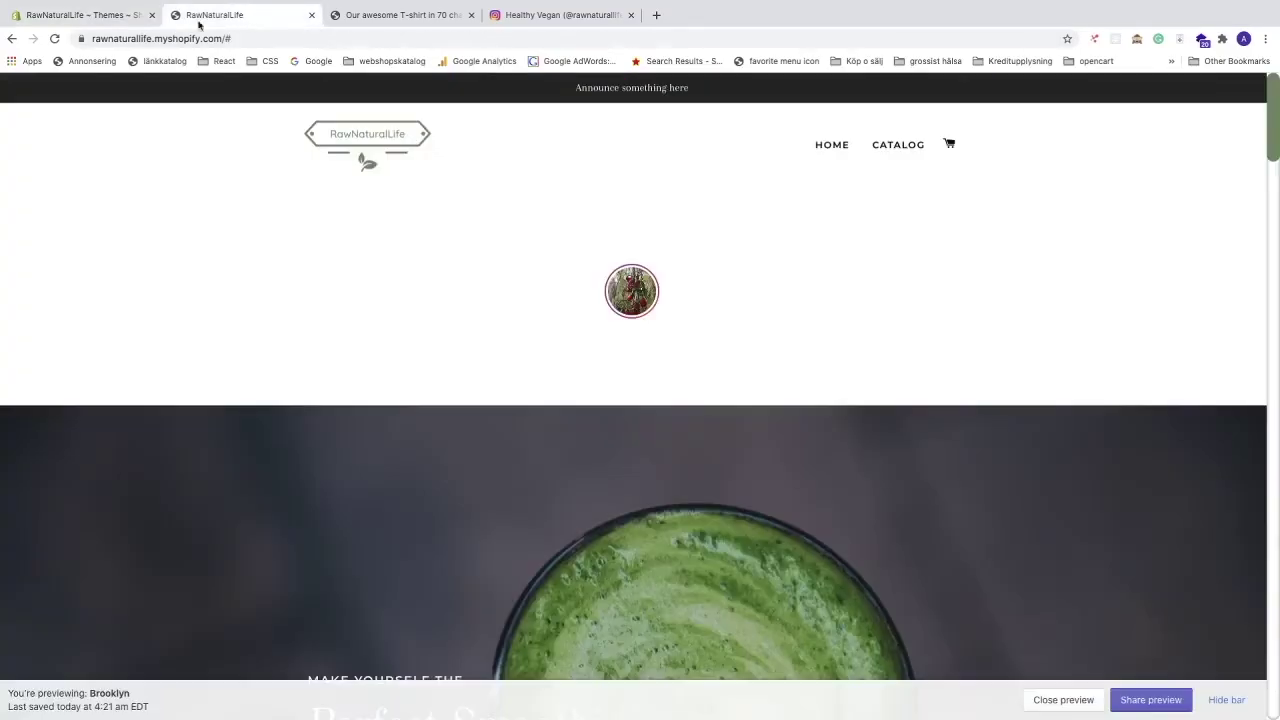
# Step: Reload the storefront and check the Get 10% Off bubble, two stories and 'Follow Us on Instagram' carousel
pyautogui.click(54, 38)
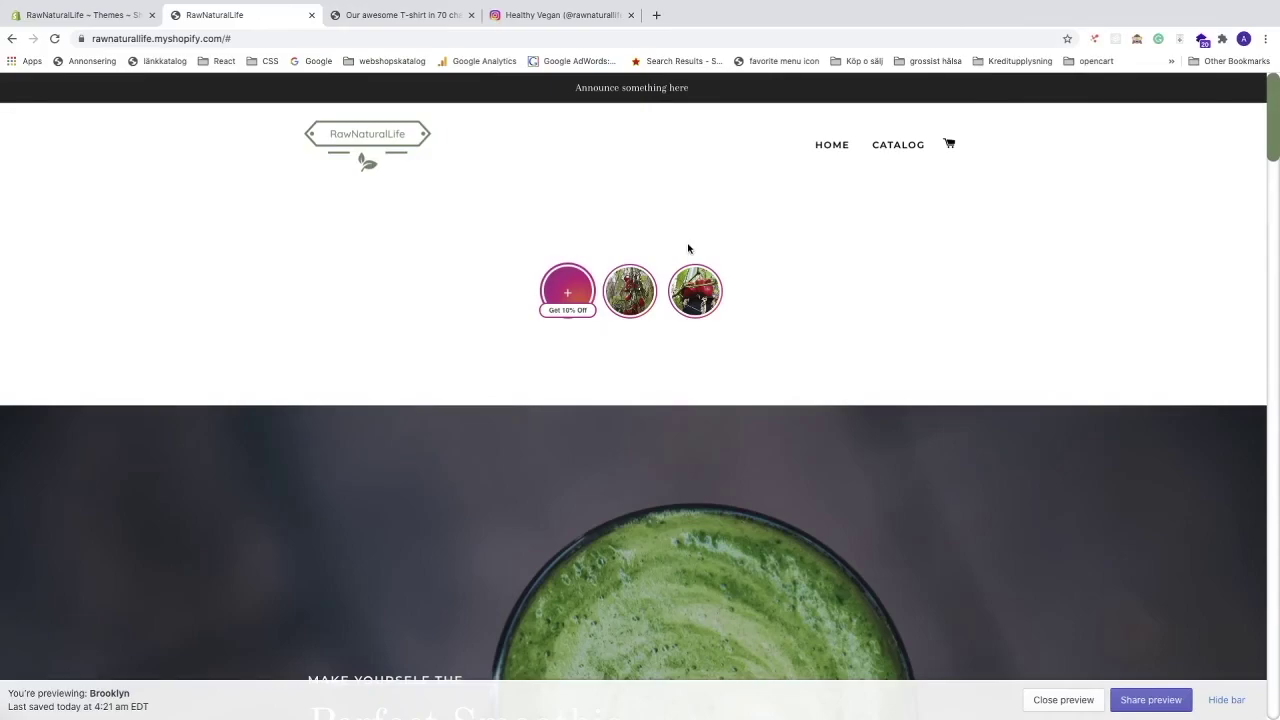
pyautogui.scroll(-15, 688, 248)
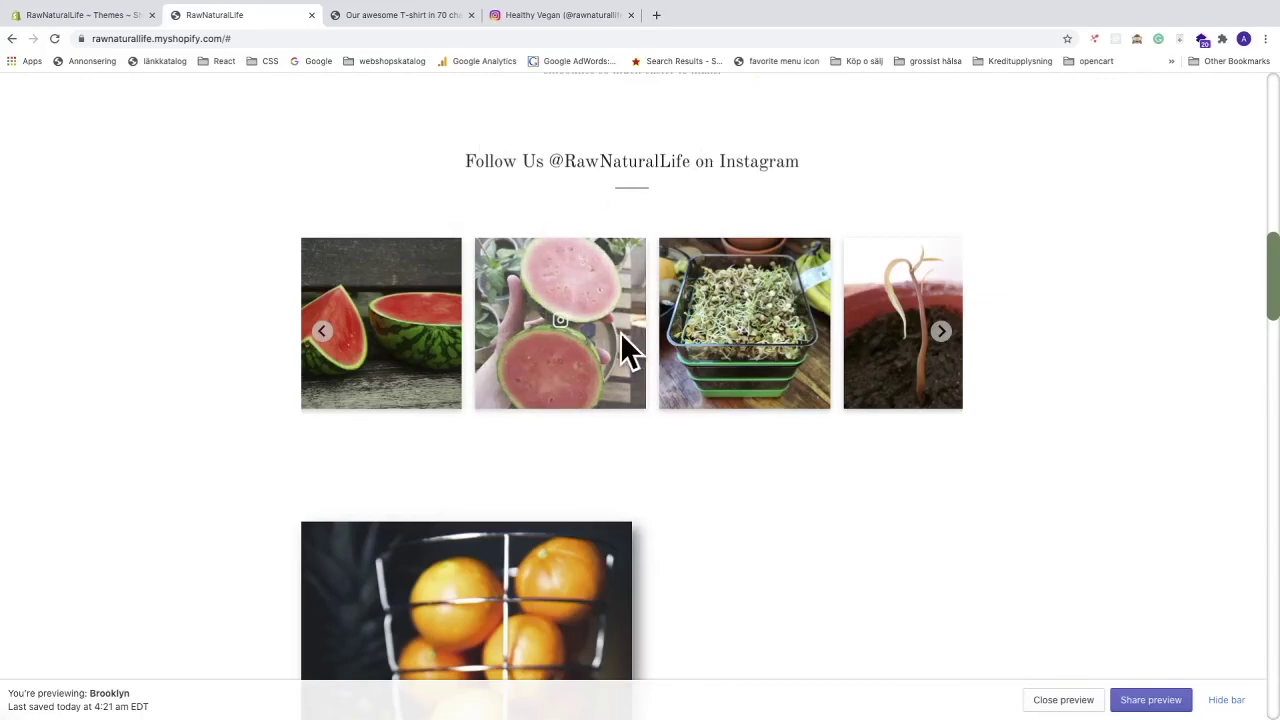
pyautogui.scroll(10, 620, 340)
pyautogui.scroll(3, 620, 340)
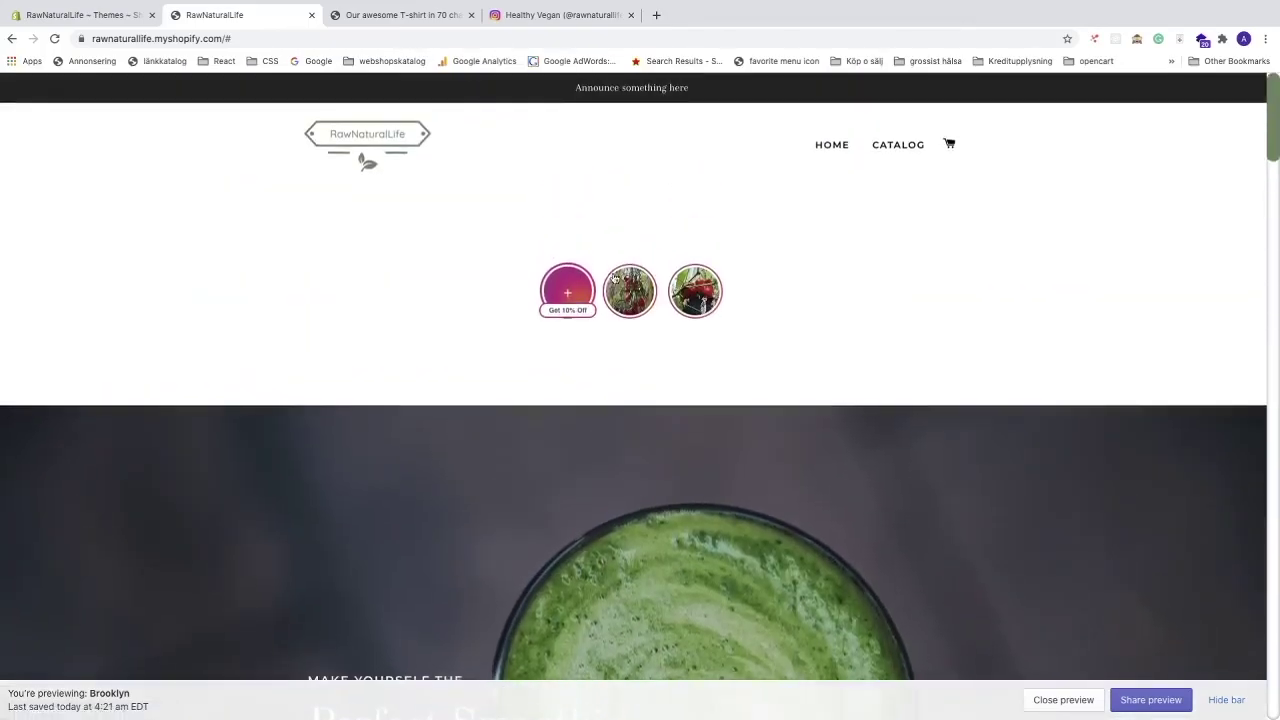